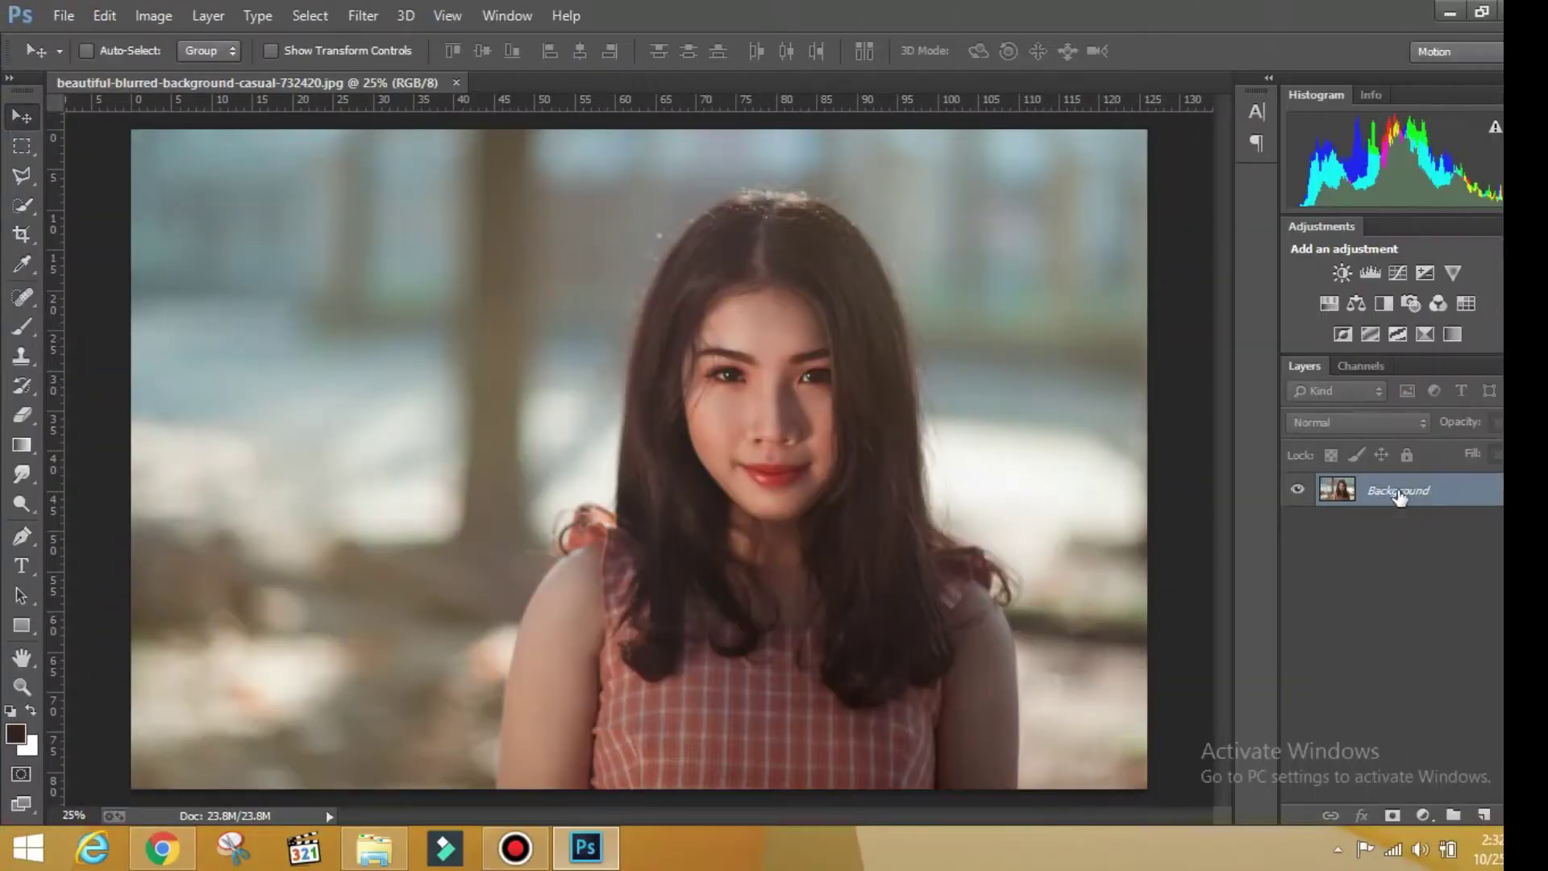
- Convert the locked Background layer into an editable Layer 0
{"action": "double_click", "coordinate": [1398, 490]}
{"action": "left_click", "coordinate": [965, 266]}
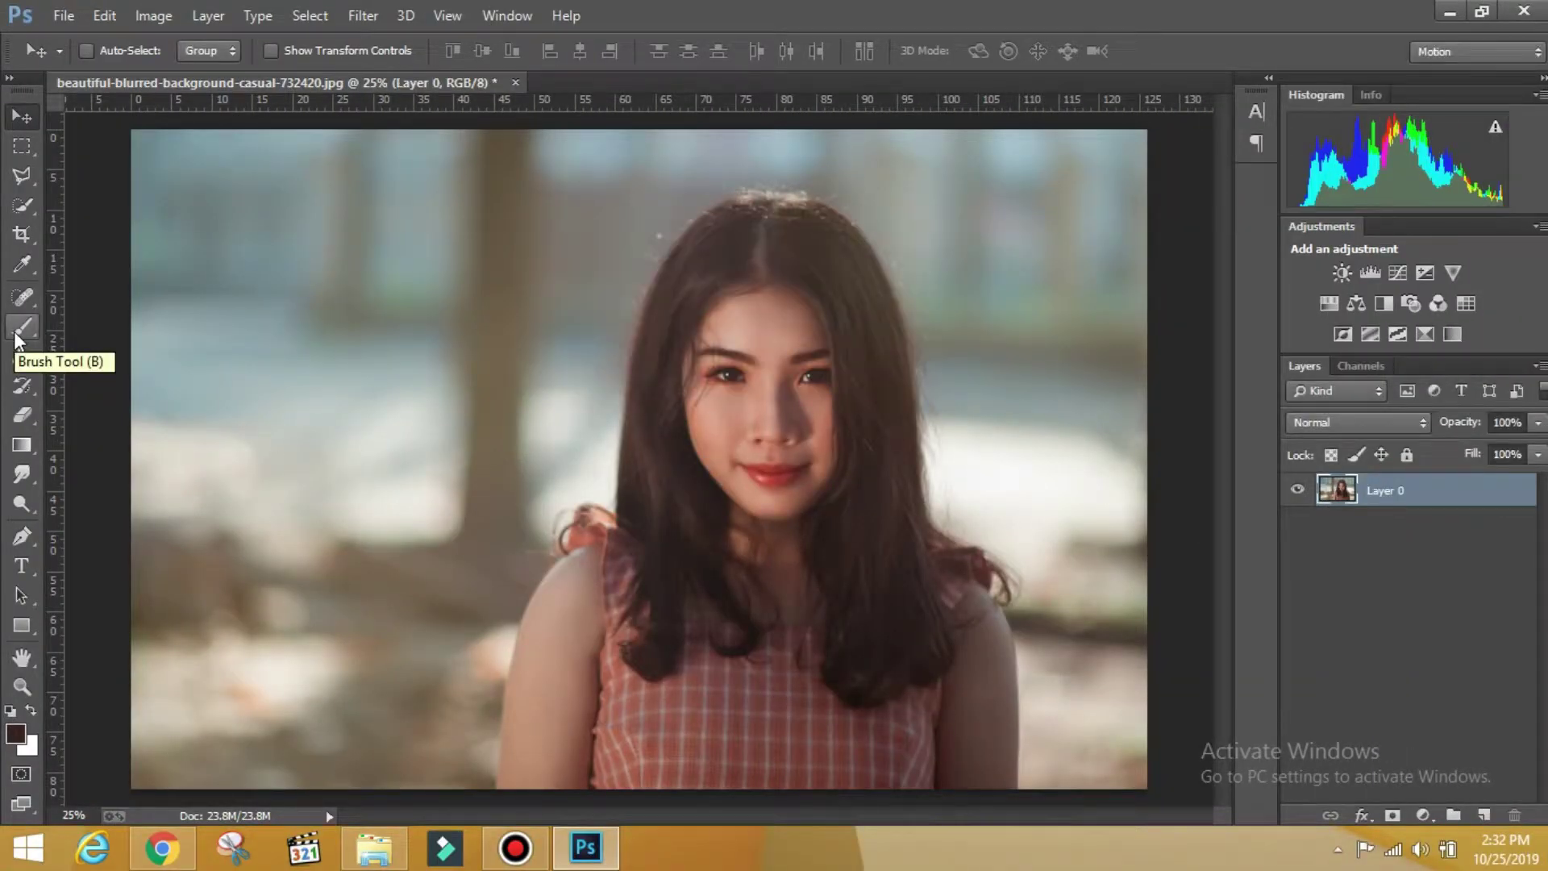
{"action": "left_click", "coordinate": [22, 473]}
{"action": "left_click", "coordinate": [22, 686]}
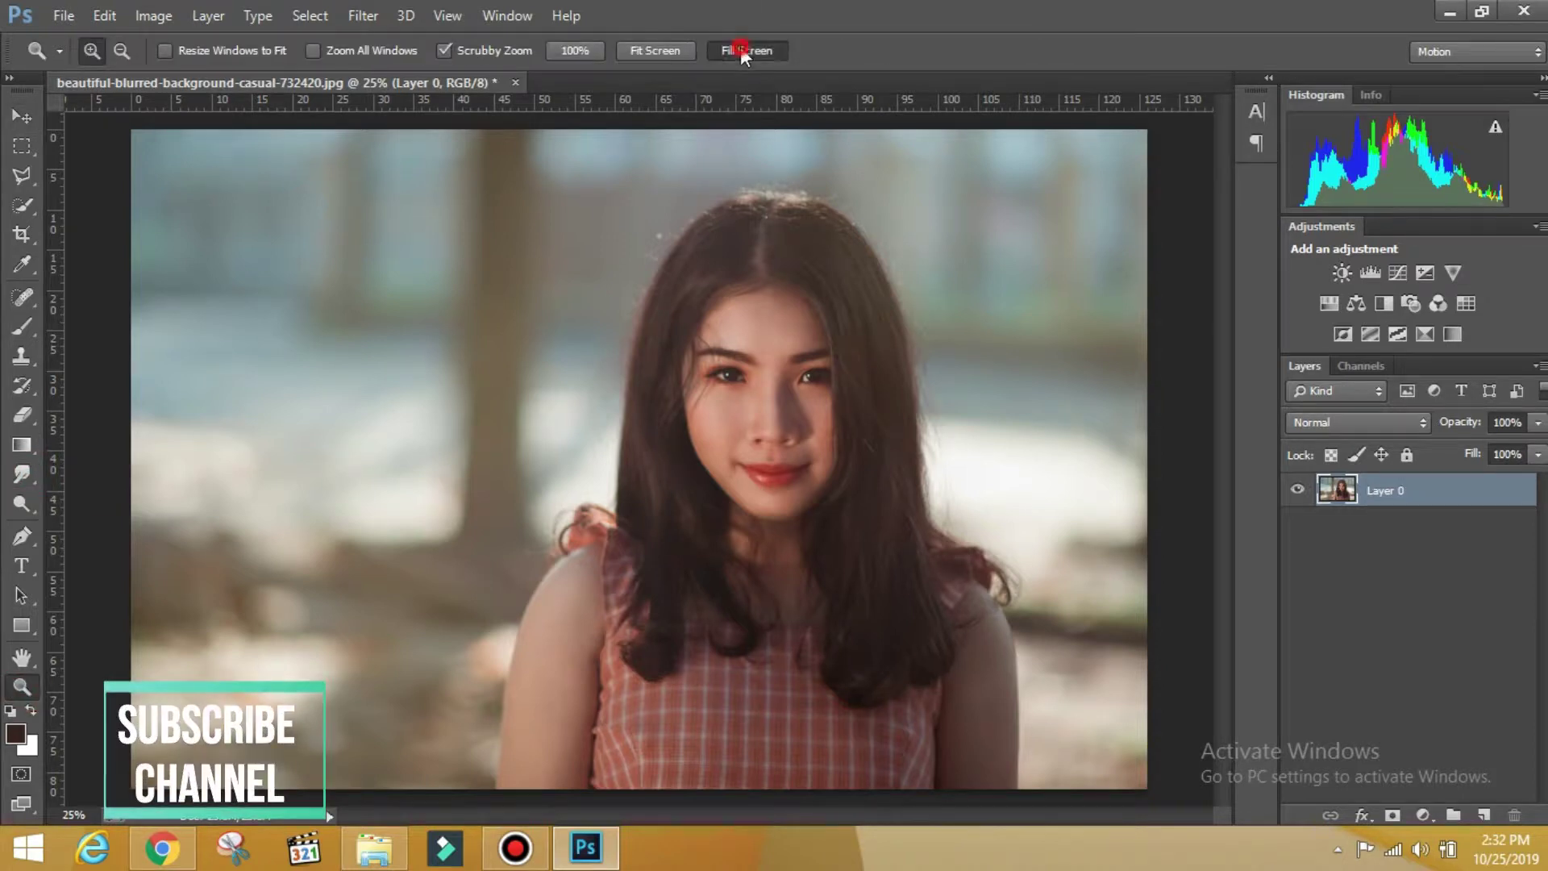
- Fill the screen with the image, then zoom to 100% around the mouth
{"action": "left_click", "coordinate": [740, 47]}
{"action": "left_click", "coordinate": [777, 511]}
{"action": "left_click", "coordinate": [783, 501]}
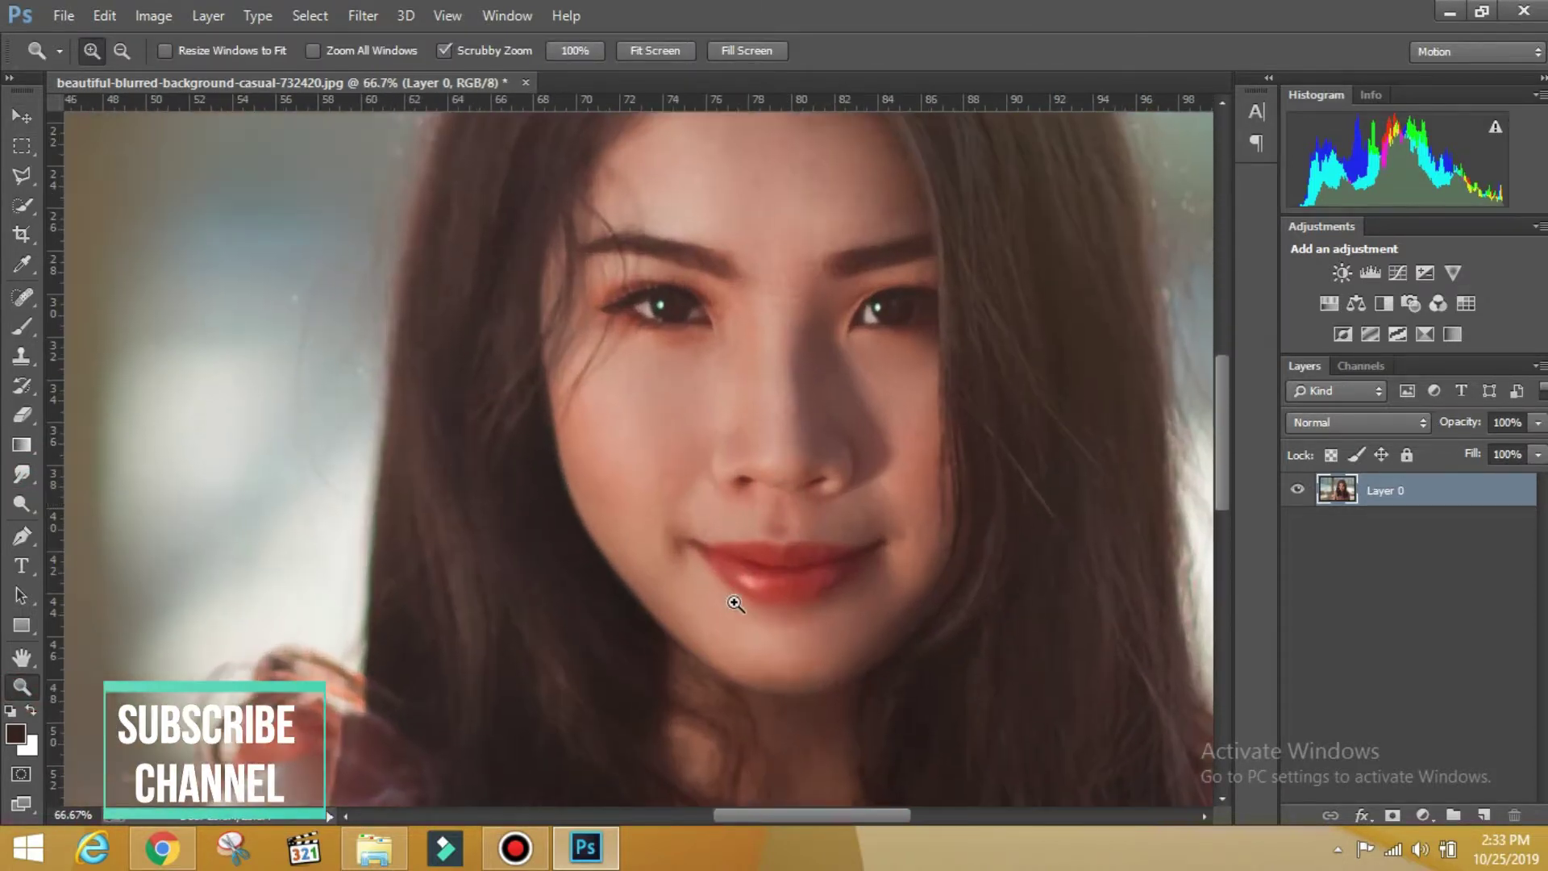
{"action": "left_click", "coordinate": [554, 556]}
{"action": "left_click", "coordinate": [22, 474]}
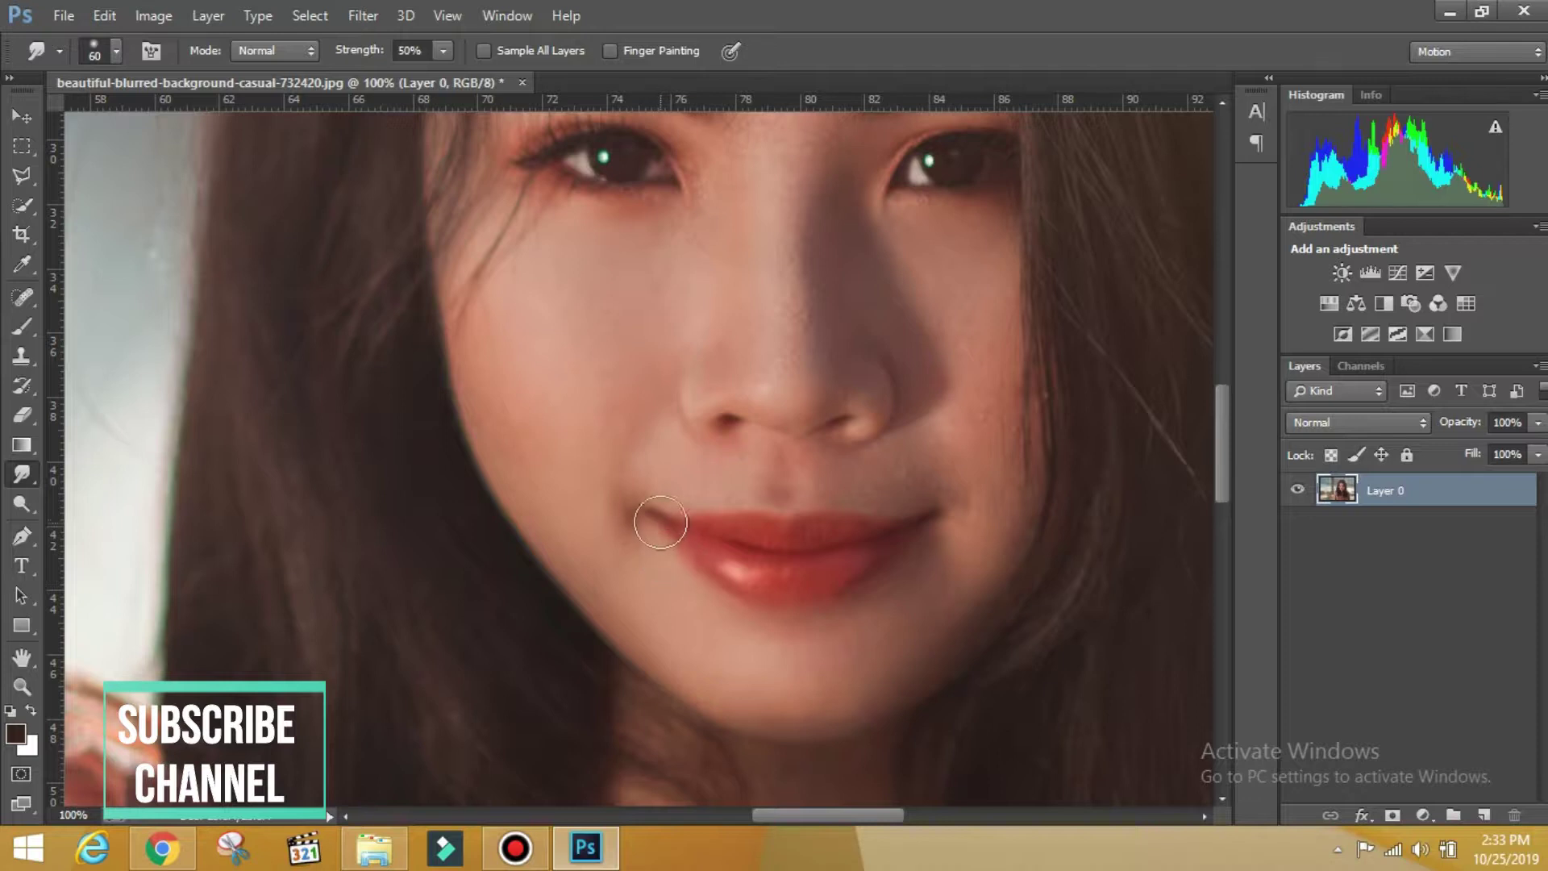
- Smudge both mouth corners up toward the cheeks at 50% strength, redoing one undone stroke
{"action": "left_click_drag", "start_coordinate": [644, 506], "coordinate": [599, 493]}
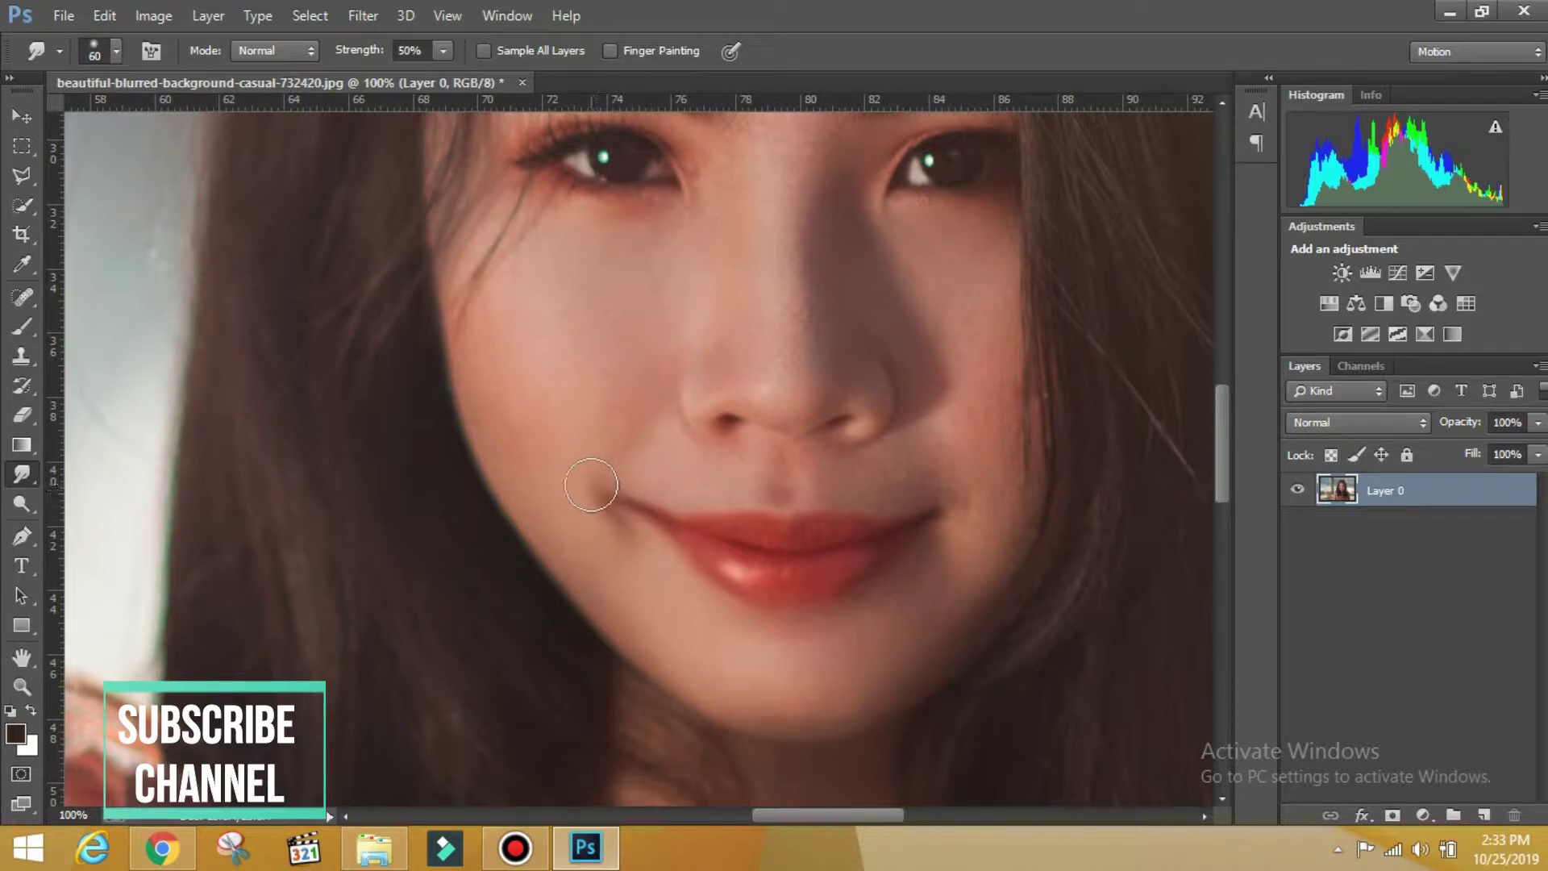
{"action": "left_click_drag", "start_coordinate": [942, 505], "coordinate": [965, 476]}
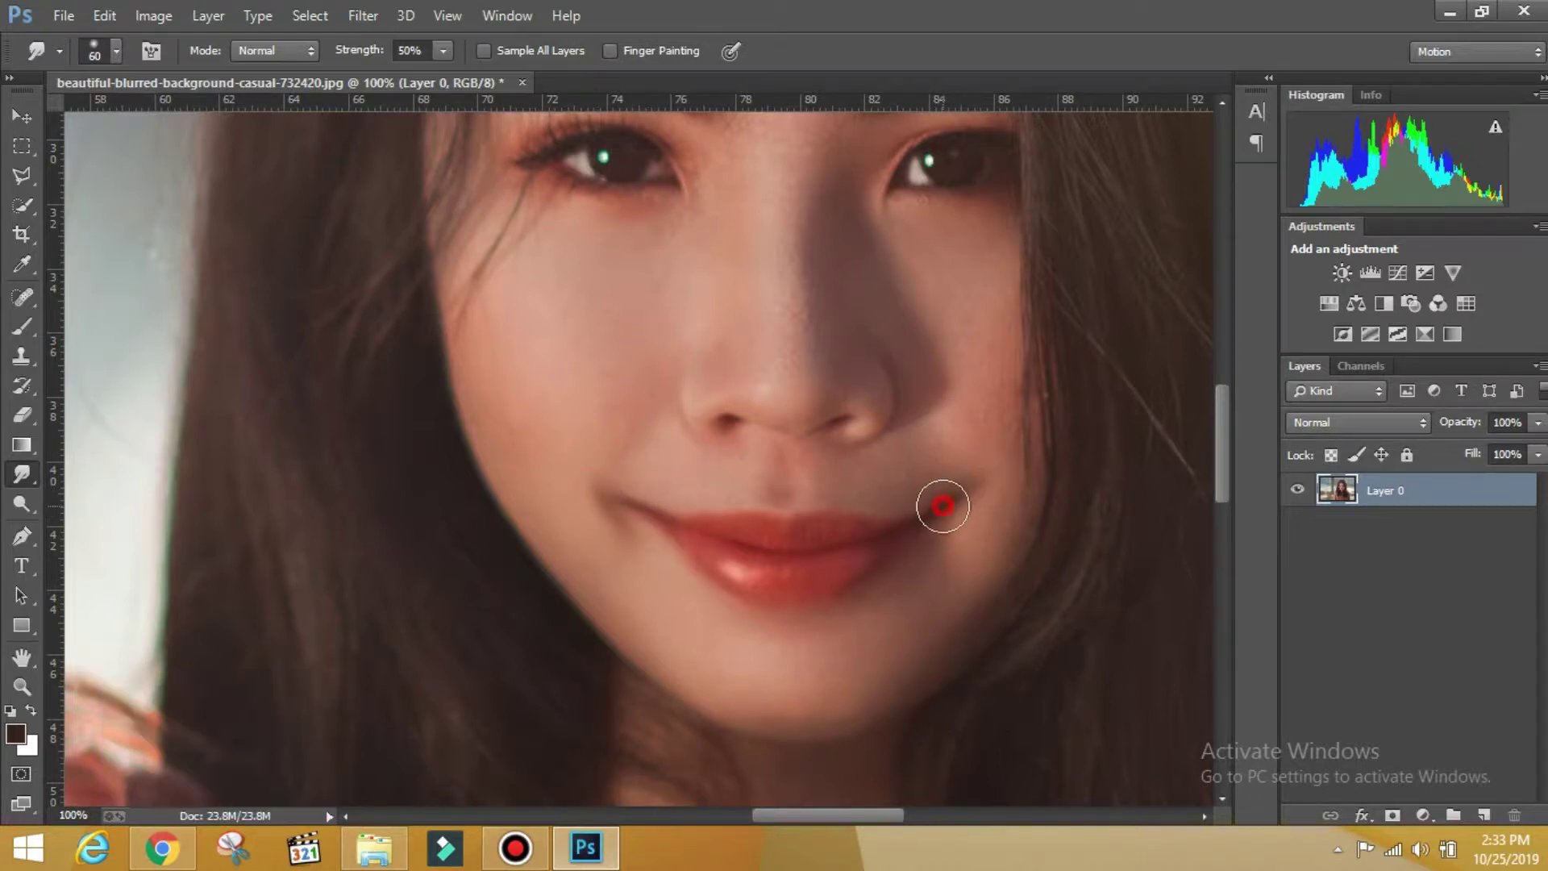
{"action": "left_click", "coordinate": [104, 15]}
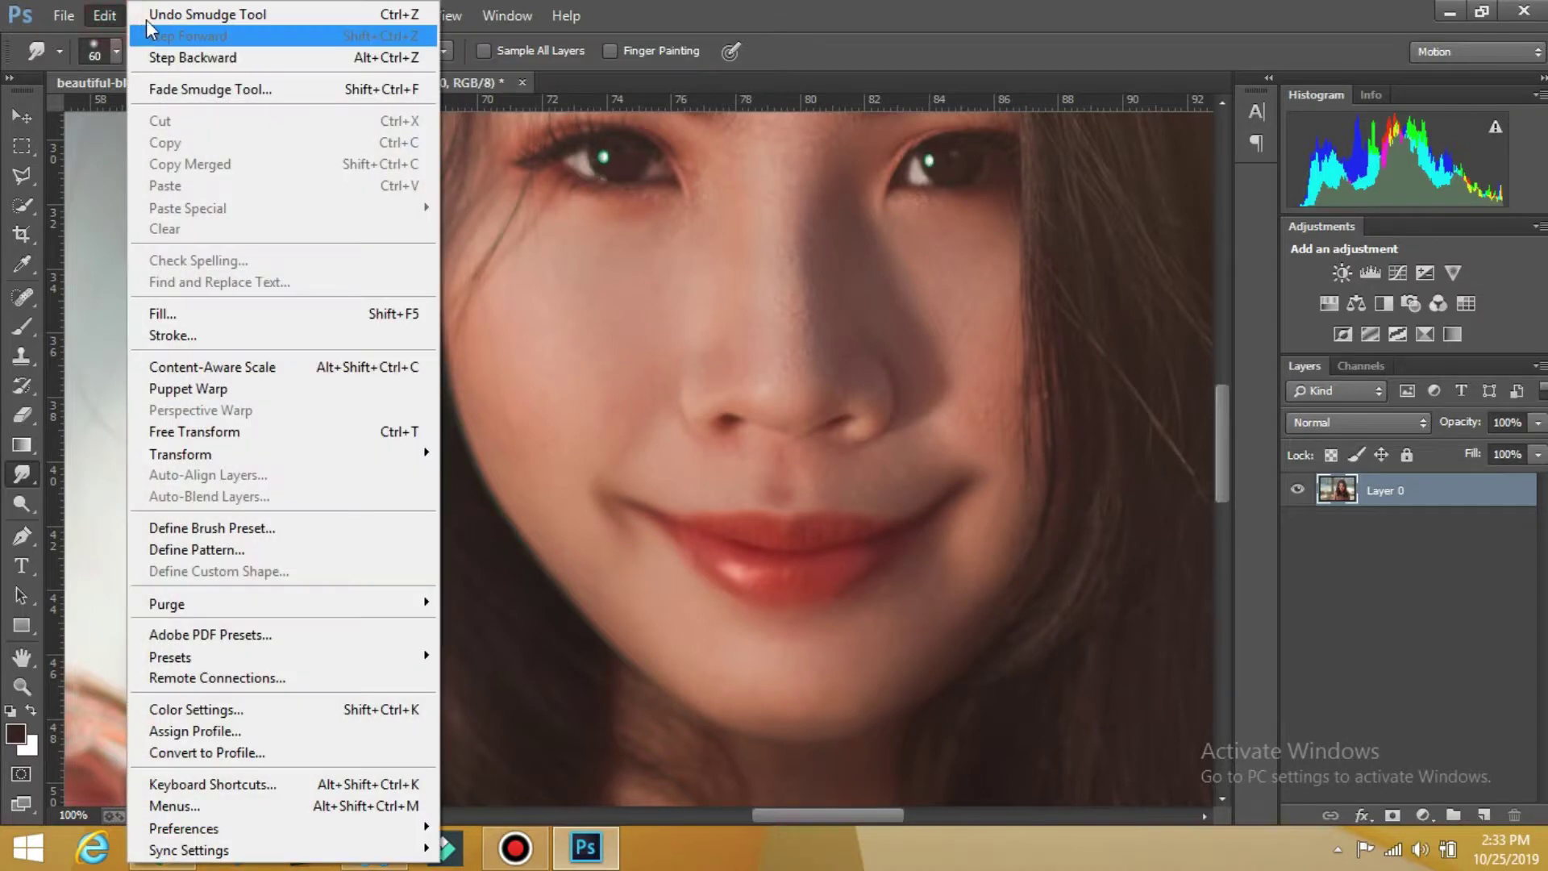
{"action": "left_click_drag", "start_coordinate": [962, 502], "coordinate": [995, 484]}
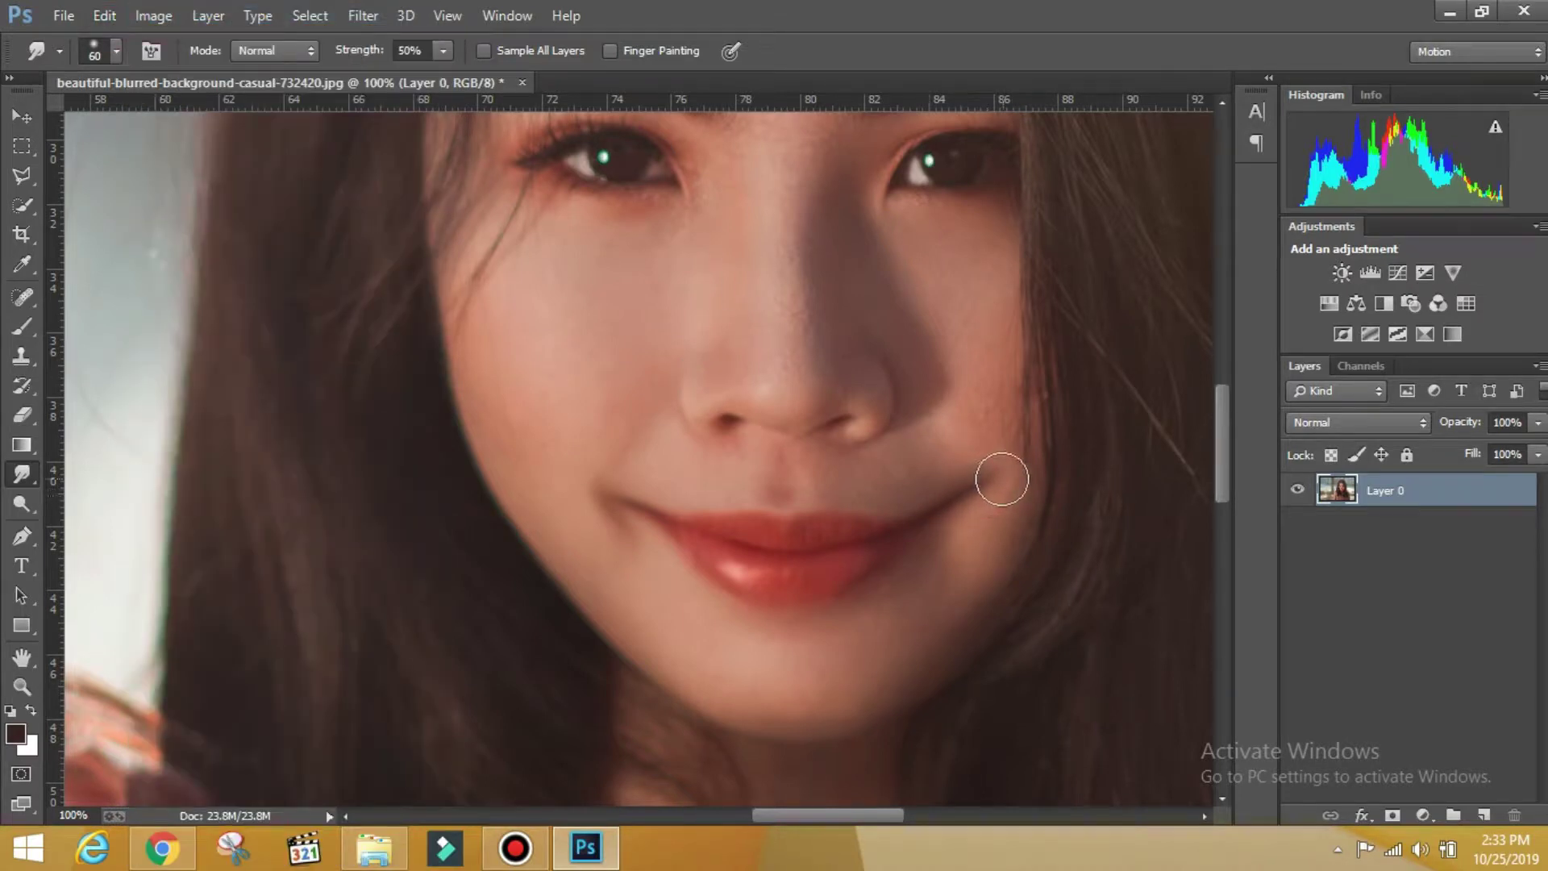
{"action": "mouse_move", "coordinate": [614, 496]}
{"action": "left_mouse_down"}
{"action": "mouse_move", "coordinate": [597, 487]}
{"action": "mouse_move", "coordinate": [605, 518]}
{"action": "left_mouse_up"}
{"action": "left_click_drag", "start_coordinate": [592, 461], "coordinate": [597, 475]}
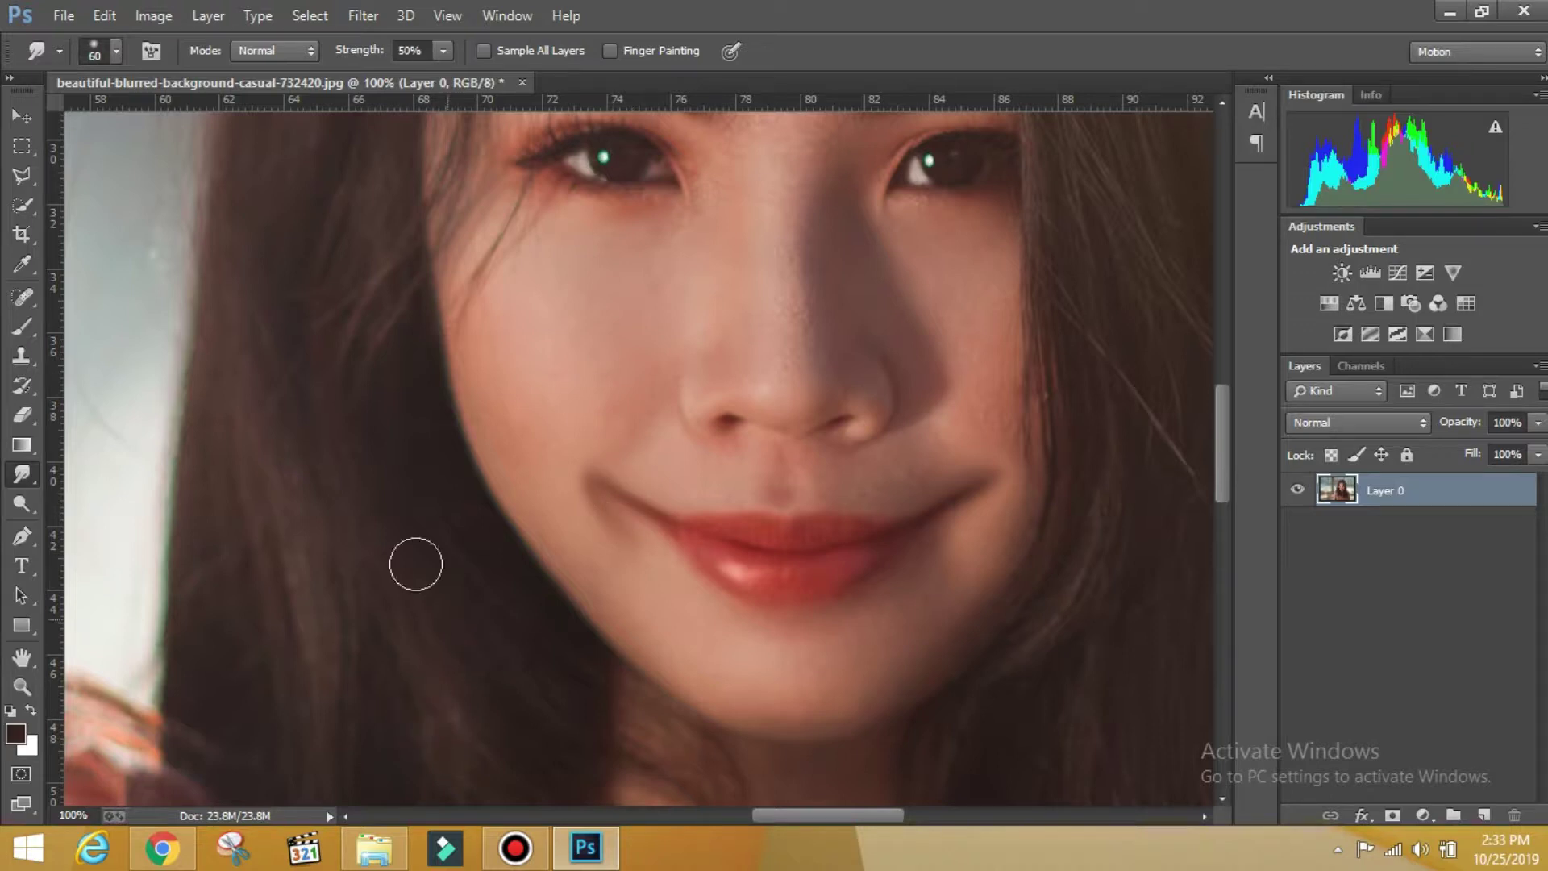
{"action": "scroll", "coordinate": [416, 564], "scroll_direction": "up", "scroll_amount": 2}
{"action": "left_click", "coordinate": [21, 687]}
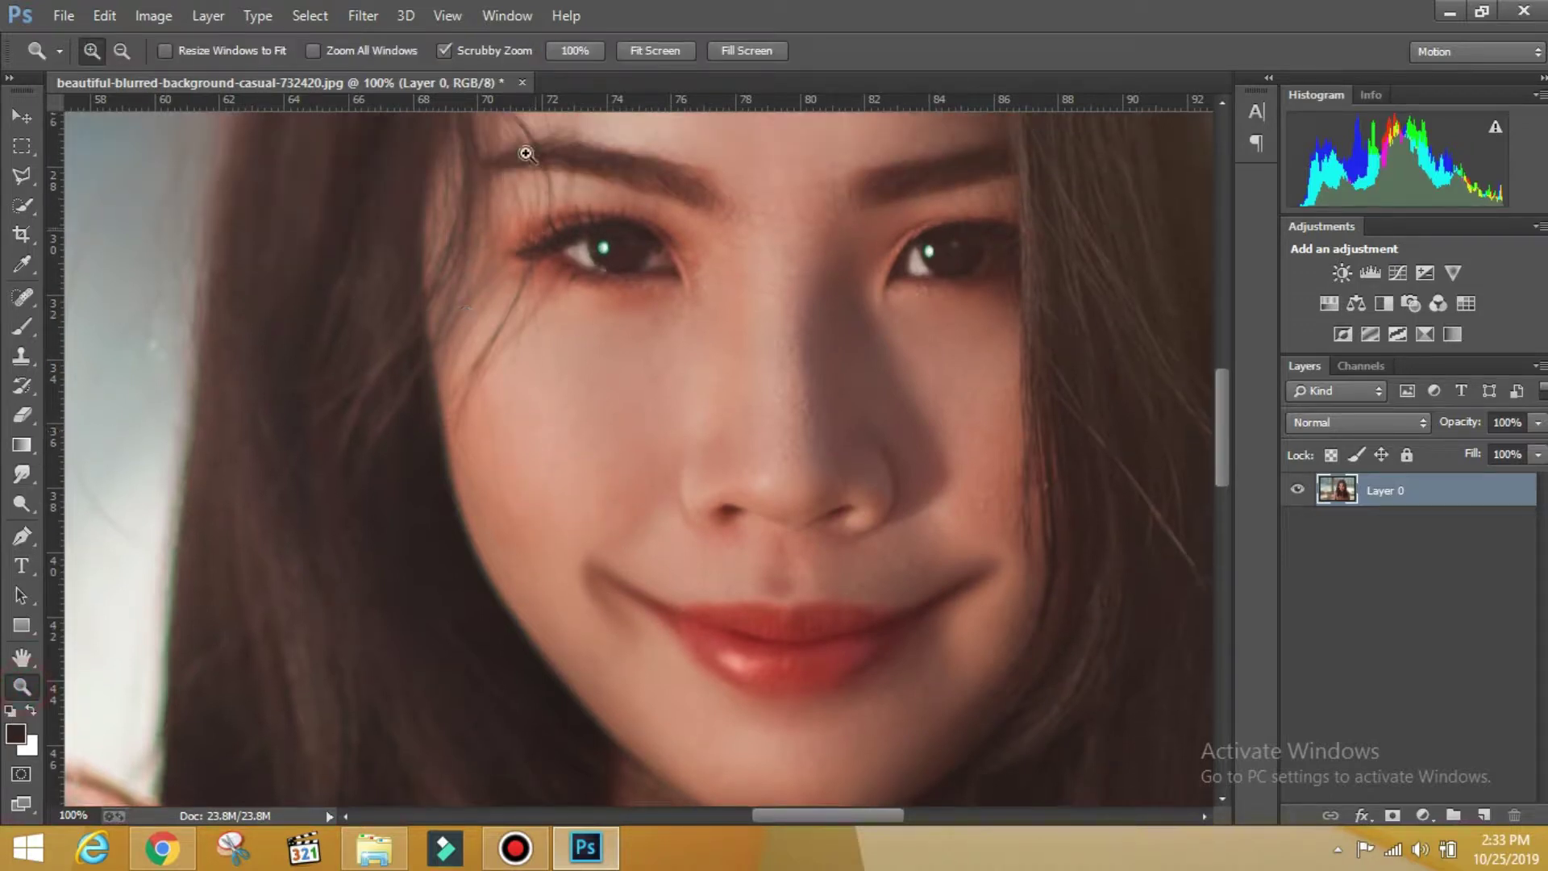
- Add a new empty Layer 1 above the portrait and set white as the brush colour
{"action": "left_click", "coordinate": [273, 170]}
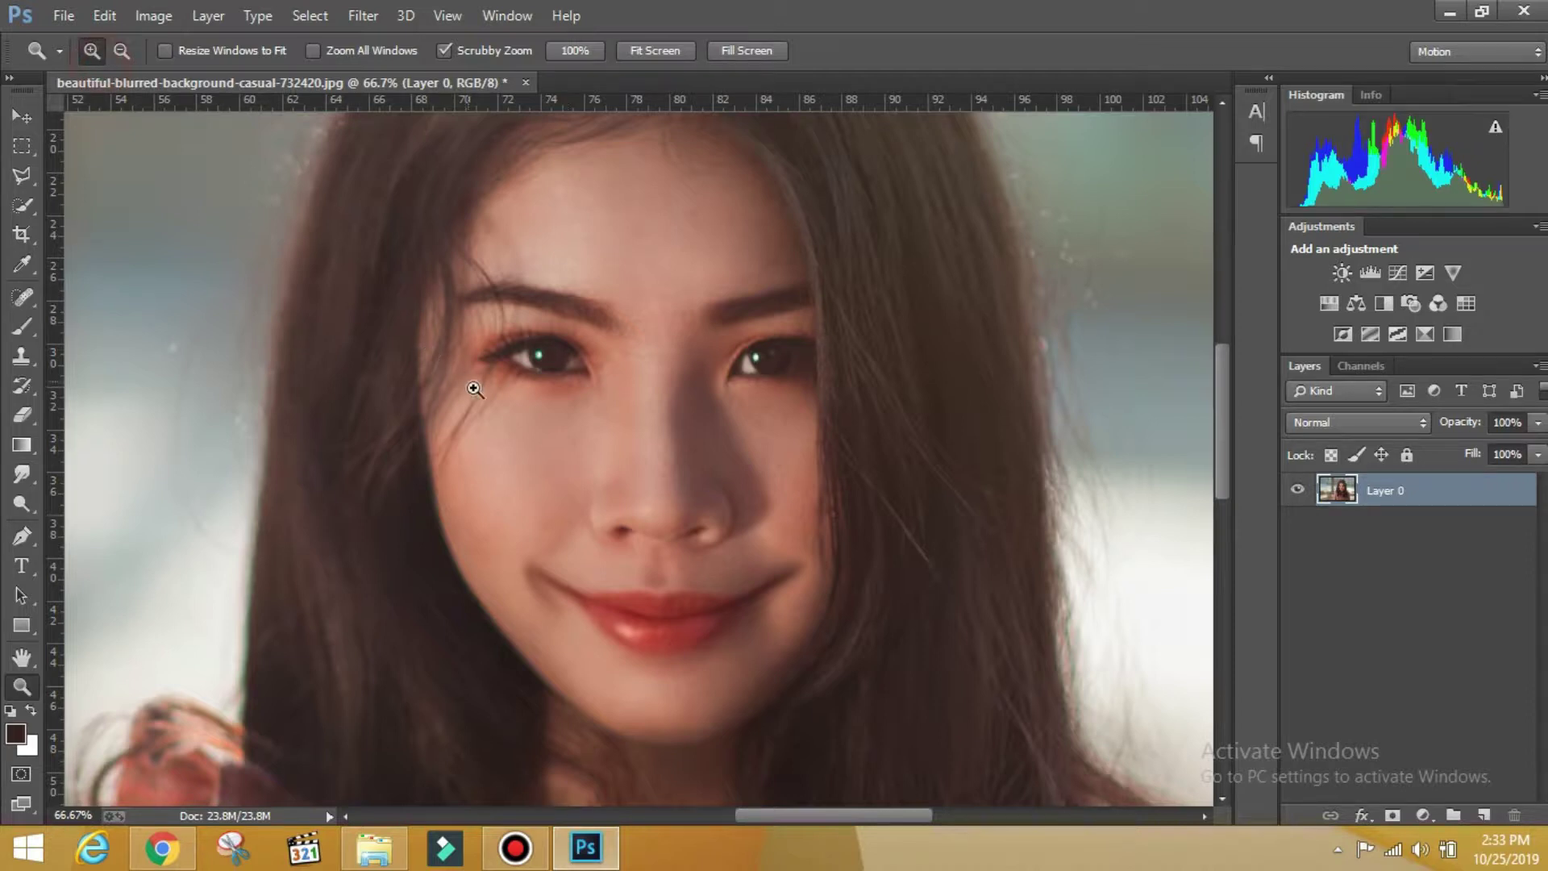
{"action": "left_click", "coordinate": [1484, 815]}
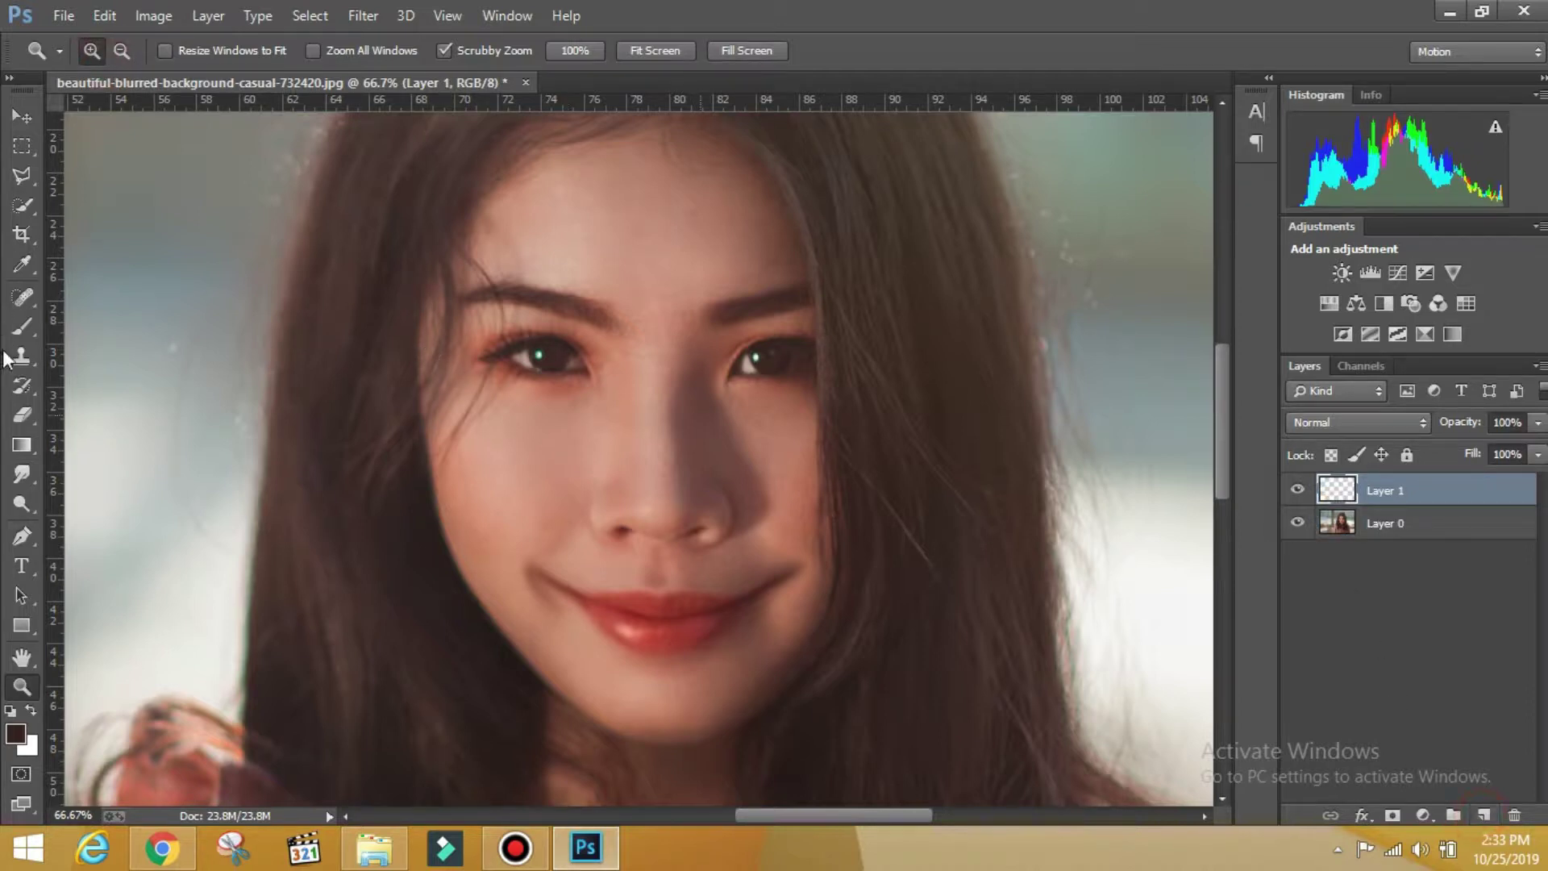
{"action": "left_click", "coordinate": [22, 329]}
{"action": "left_click", "coordinate": [30, 709]}
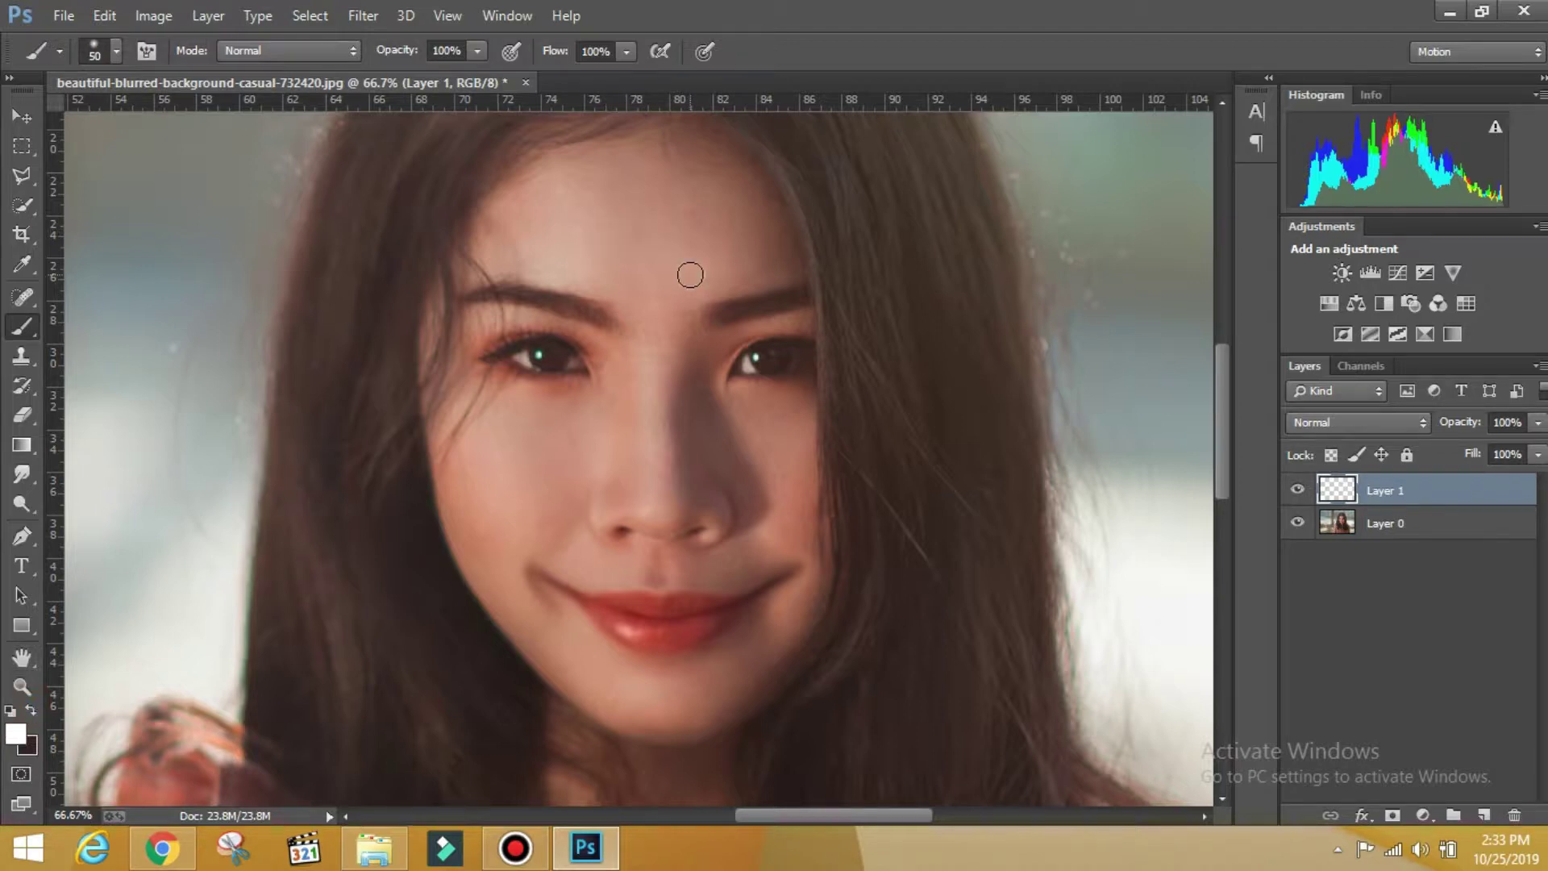
- Enlarge the brush to 100 and paint white over the face
{"action": "key", "text": "bracketright"}
{"action": "scroll", "coordinate": [581, 226], "scroll_direction": "up", "scroll_amount": 1}
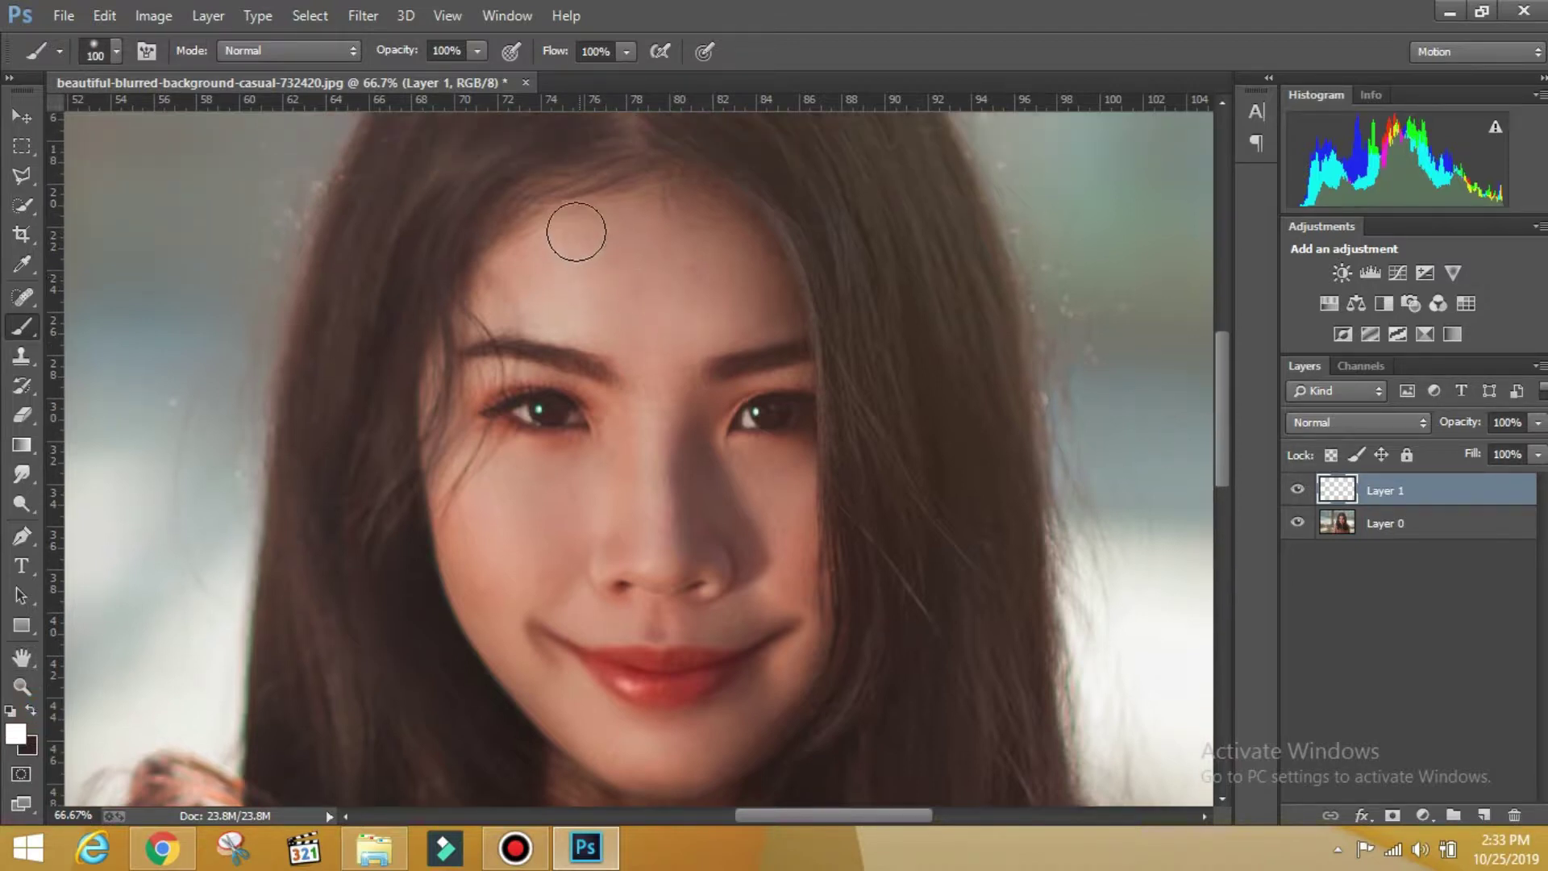
{"action": "mouse_move", "coordinate": [500, 301]}
{"action": "left_mouse_down"}
{"action": "mouse_move", "coordinate": [525, 256]}
{"action": "mouse_move", "coordinate": [674, 215]}
{"action": "mouse_move", "coordinate": [743, 252]}
{"action": "mouse_move", "coordinate": [748, 323]}
{"action": "mouse_move", "coordinate": [540, 312]}
{"action": "mouse_move", "coordinate": [725, 276]}
{"action": "mouse_move", "coordinate": [643, 356]}
{"action": "mouse_move", "coordinate": [739, 545]}
{"action": "mouse_move", "coordinate": [754, 501]}
{"action": "mouse_move", "coordinate": [785, 546]}
{"action": "mouse_move", "coordinate": [674, 543]}
{"action": "mouse_move", "coordinate": [470, 476]}
{"action": "mouse_move", "coordinate": [473, 578]}
{"action": "mouse_move", "coordinate": [522, 526]}
{"action": "mouse_move", "coordinate": [581, 587]}
{"action": "mouse_move", "coordinate": [743, 605]}
{"action": "mouse_move", "coordinate": [578, 597]}
{"action": "mouse_move", "coordinate": [505, 650]}
{"action": "mouse_move", "coordinate": [683, 750]}
{"action": "mouse_move", "coordinate": [855, 613]}
{"action": "left_mouse_up"}
{"action": "scroll", "coordinate": [554, 656], "scroll_direction": "down", "scroll_amount": 2}
- Smudge the white edges along the jaw and right cheek into the hair
{"action": "key", "text": "r"}
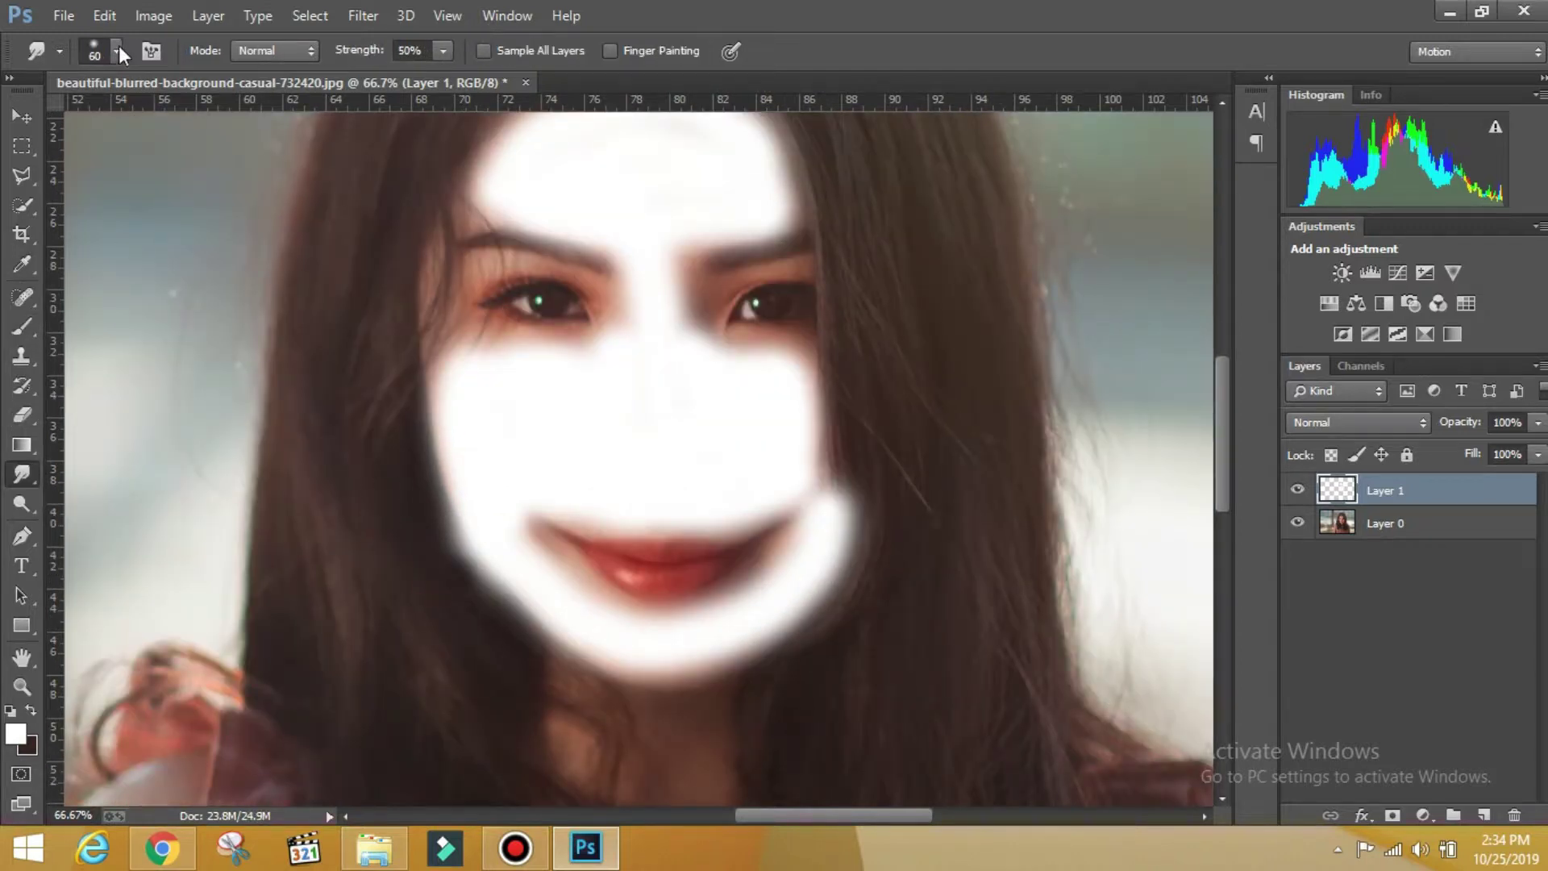
{"action": "mouse_move", "coordinate": [452, 548]}
{"action": "left_mouse_down"}
{"action": "mouse_move", "coordinate": [515, 616]}
{"action": "mouse_move", "coordinate": [418, 536]}
{"action": "mouse_move", "coordinate": [586, 660]}
{"action": "left_mouse_up"}
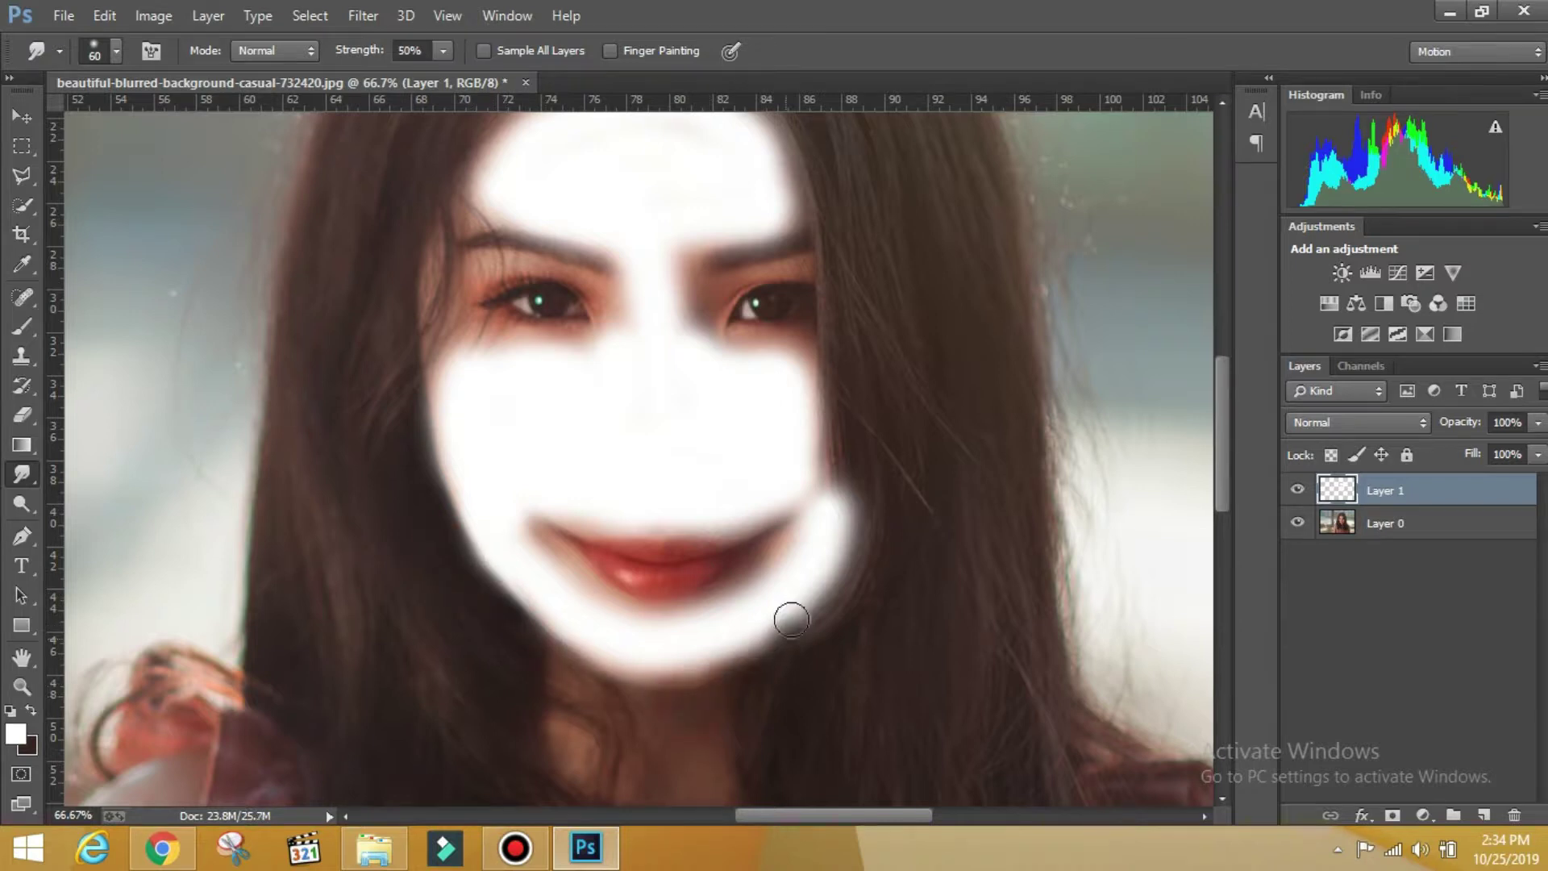
{"action": "mouse_move", "coordinate": [788, 632]}
{"action": "left_mouse_down"}
{"action": "mouse_move", "coordinate": [857, 579]}
{"action": "mouse_move", "coordinate": [837, 616]}
{"action": "mouse_move", "coordinate": [822, 581]}
{"action": "mouse_move", "coordinate": [870, 501]}
{"action": "mouse_move", "coordinate": [860, 556]}
{"action": "mouse_move", "coordinate": [823, 494]}
{"action": "left_mouse_up"}
{"action": "left_click_drag", "start_coordinate": [822, 435], "coordinate": [813, 450]}
- Set Layer 1 to 50% opacity with Hard Light blending
{"action": "scroll", "coordinate": [813, 450], "scroll_direction": "up", "scroll_amount": 1}
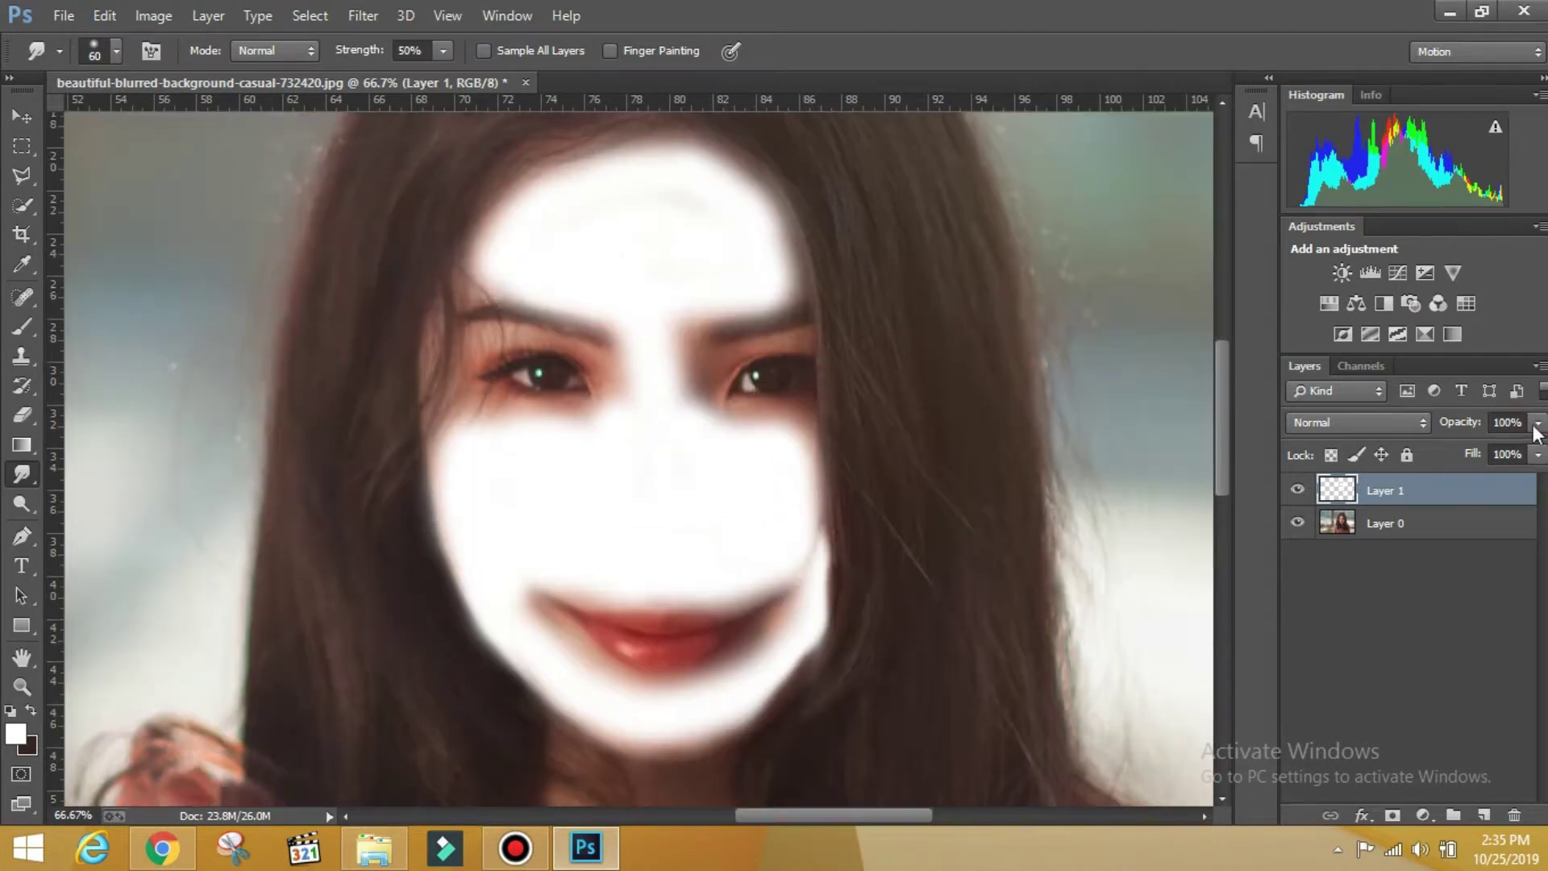
{"action": "left_click_drag", "start_coordinate": [1539, 422], "coordinate": [1481, 447]}
{"action": "left_click", "coordinate": [1359, 422]}
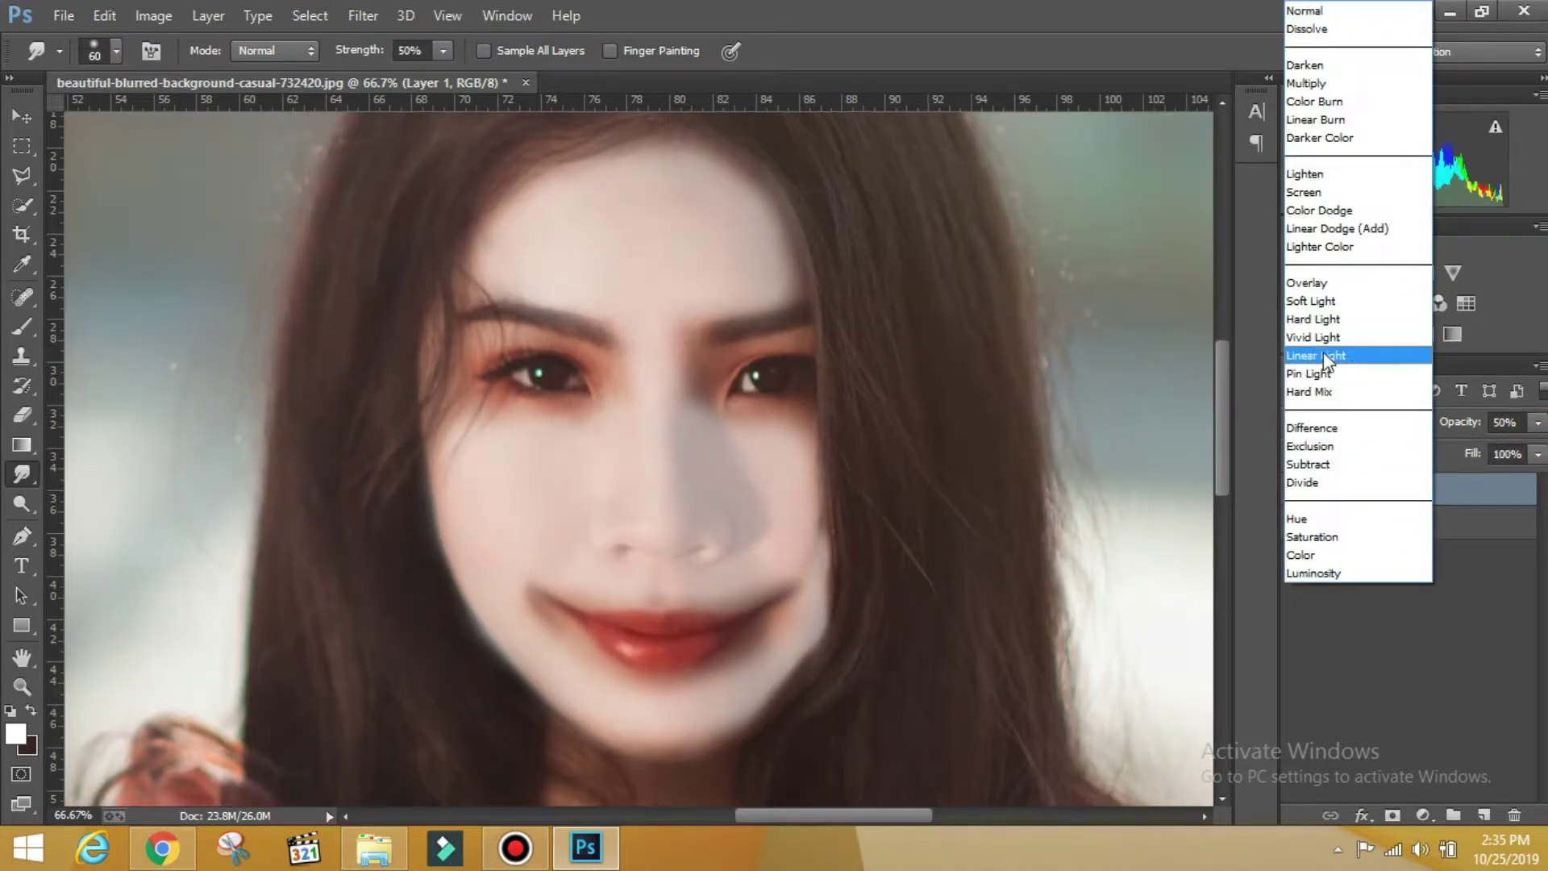
{"action": "left_click", "coordinate": [1313, 320]}
- Erase excess white along the right jaw and repaint the right cheek edge
{"action": "key", "text": "e"}
{"action": "mouse_move", "coordinate": [847, 669]}
{"action": "left_mouse_down"}
{"action": "mouse_move", "coordinate": [816, 653]}
{"action": "mouse_move", "coordinate": [837, 553]}
{"action": "left_mouse_up"}
{"action": "key", "text": "b"}
{"action": "mouse_move", "coordinate": [804, 486]}
{"action": "left_mouse_down"}
{"action": "mouse_move", "coordinate": [777, 657]}
{"action": "mouse_move", "coordinate": [626, 736]}
{"action": "mouse_move", "coordinate": [767, 691]}
{"action": "mouse_move", "coordinate": [802, 617]}
{"action": "left_mouse_up"}
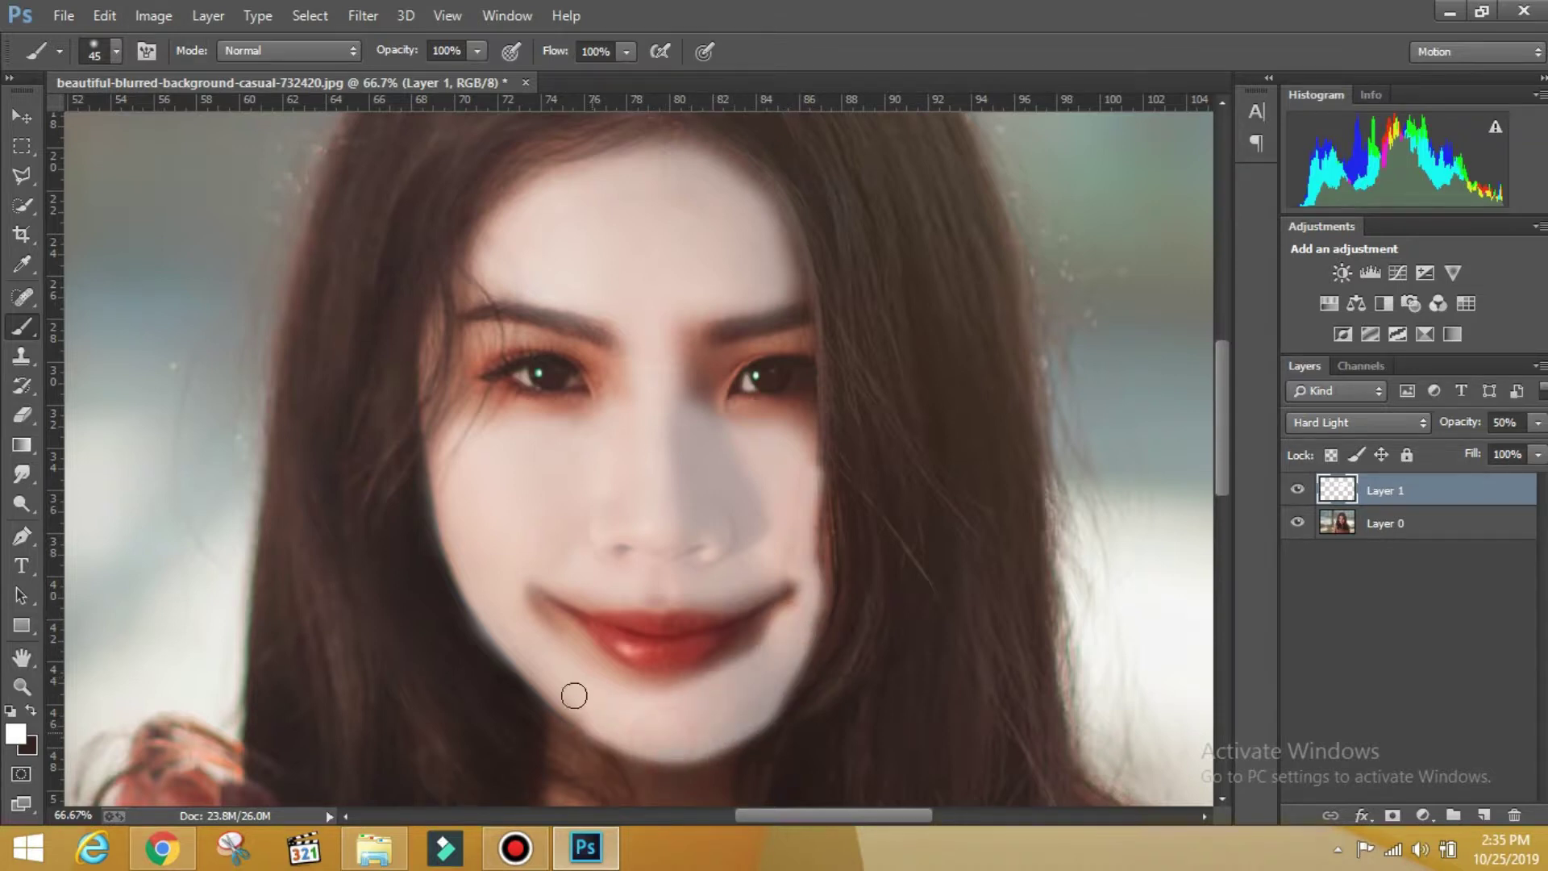
- Paint white over the left temple and smudge its edge into the hair
{"action": "scroll", "coordinate": [501, 533], "scroll_direction": "up", "scroll_amount": 3}
{"action": "mouse_move", "coordinate": [436, 454]}
{"action": "left_mouse_down"}
{"action": "mouse_move", "coordinate": [422, 504]}
{"action": "mouse_move", "coordinate": [427, 452]}
{"action": "mouse_move", "coordinate": [496, 379]}
{"action": "left_mouse_up"}
{"action": "key", "text": "e"}
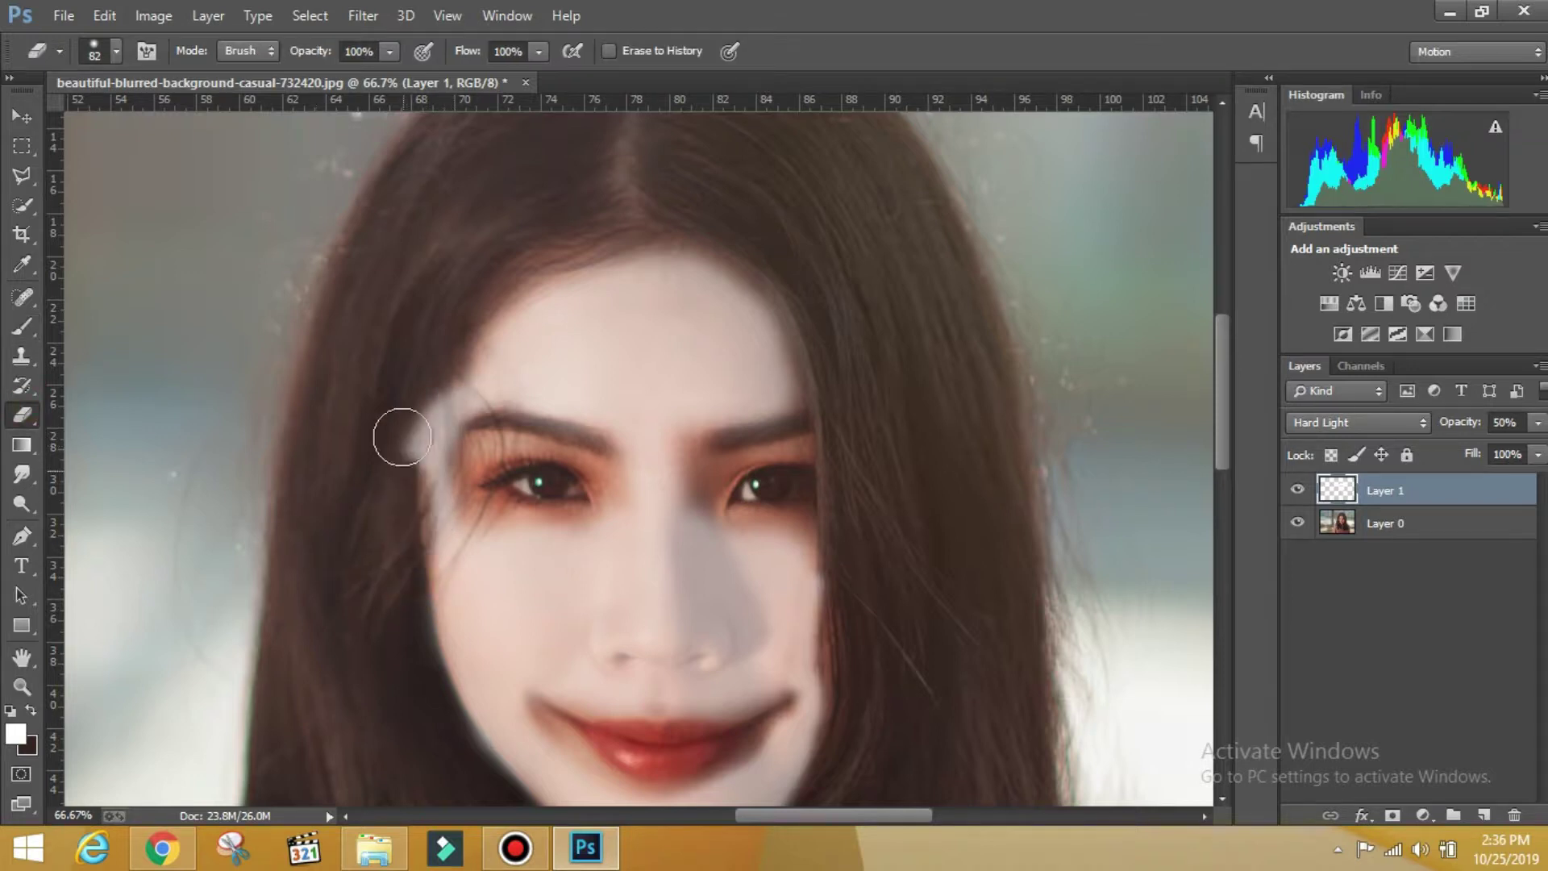
{"action": "left_click", "coordinate": [22, 474]}
{"action": "left_click_drag", "start_coordinate": [419, 509], "coordinate": [422, 451]}
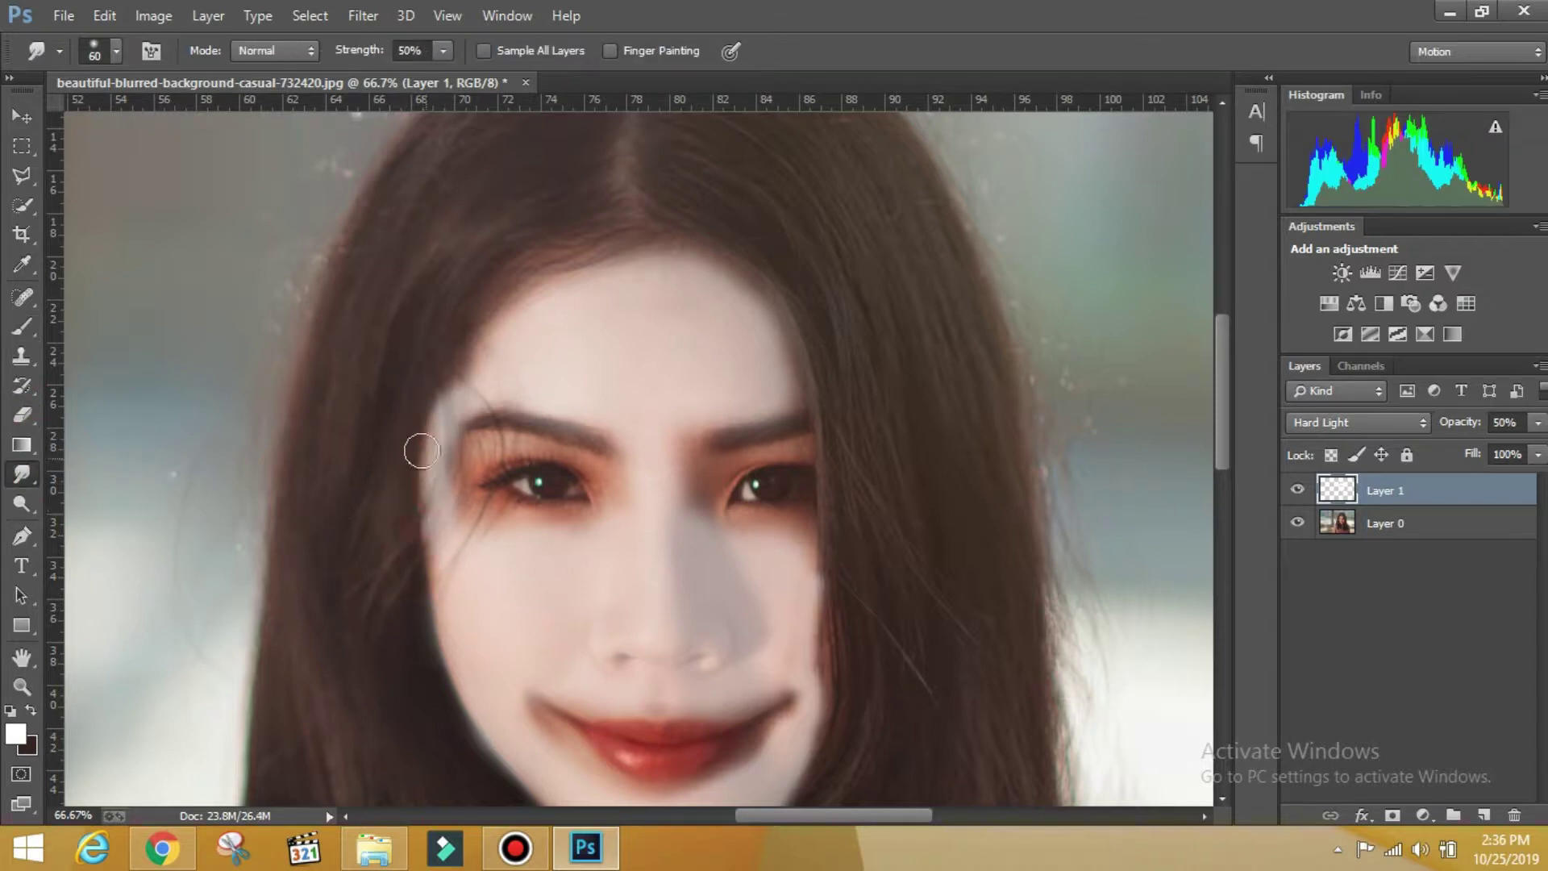
{"action": "mouse_move", "coordinate": [476, 393]}
{"action": "left_mouse_down"}
{"action": "mouse_move", "coordinate": [493, 339]}
{"action": "mouse_move", "coordinate": [535, 346]}
{"action": "left_mouse_up"}
{"action": "scroll", "coordinate": [500, 371], "scroll_direction": "up", "scroll_amount": 1}
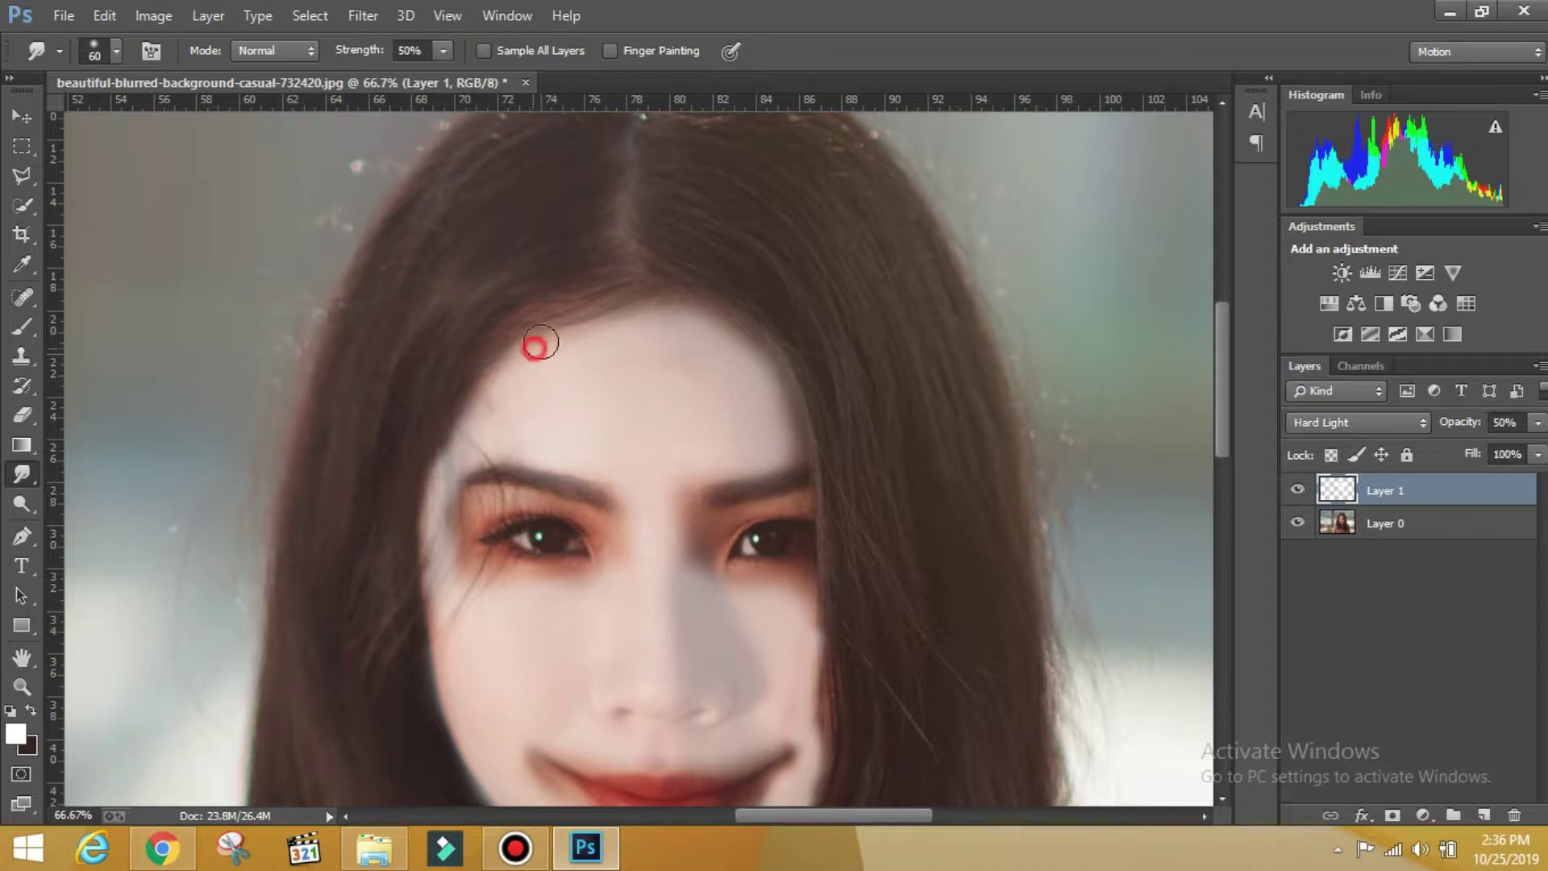
{"action": "scroll", "coordinate": [536, 346], "scroll_direction": "down", "scroll_amount": 4}
{"action": "scroll", "coordinate": [829, 595], "scroll_direction": "down", "scroll_amount": 2}
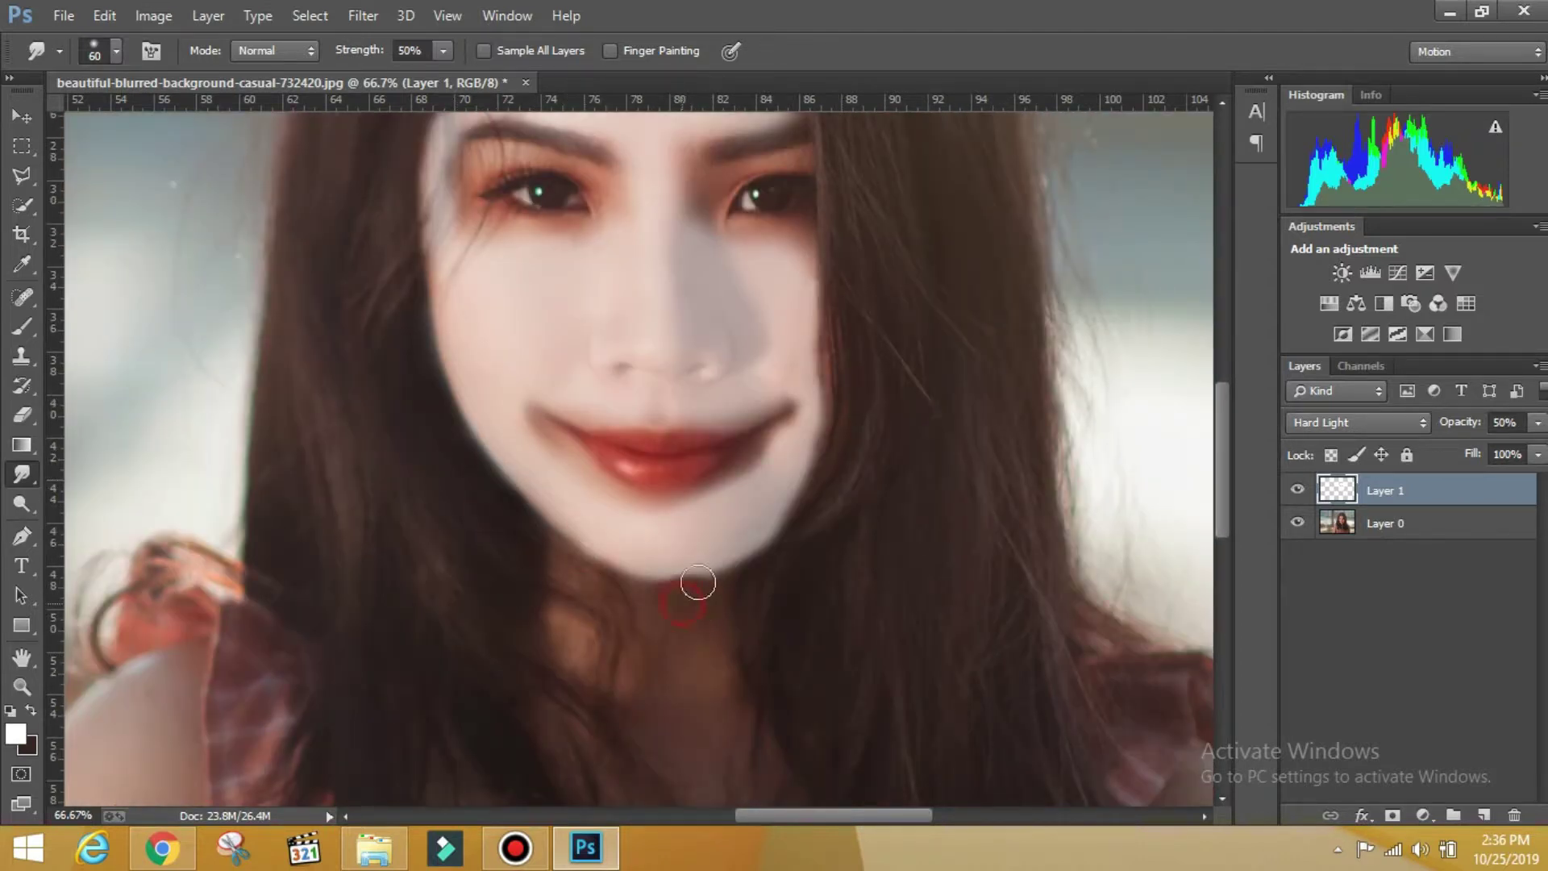
- Shrink the brush to 45 and erase stray white below the chin and jawline
{"action": "key", "text": "e"}
{"action": "mouse_move", "coordinate": [647, 633]}
{"action": "left_mouse_down"}
{"action": "mouse_move", "coordinate": [809, 529]}
{"action": "mouse_move", "coordinate": [708, 597]}
{"action": "mouse_move", "coordinate": [522, 533]}
{"action": "mouse_move", "coordinate": [737, 549]}
{"action": "mouse_move", "coordinate": [775, 513]}
{"action": "left_mouse_up"}
{"action": "key", "text": "b"}
{"action": "key", "text": "bracketleft"}
{"action": "key", "text": "bracketleft"}
{"action": "key", "text": "bracketleft"}
{"action": "key", "text": "e"}
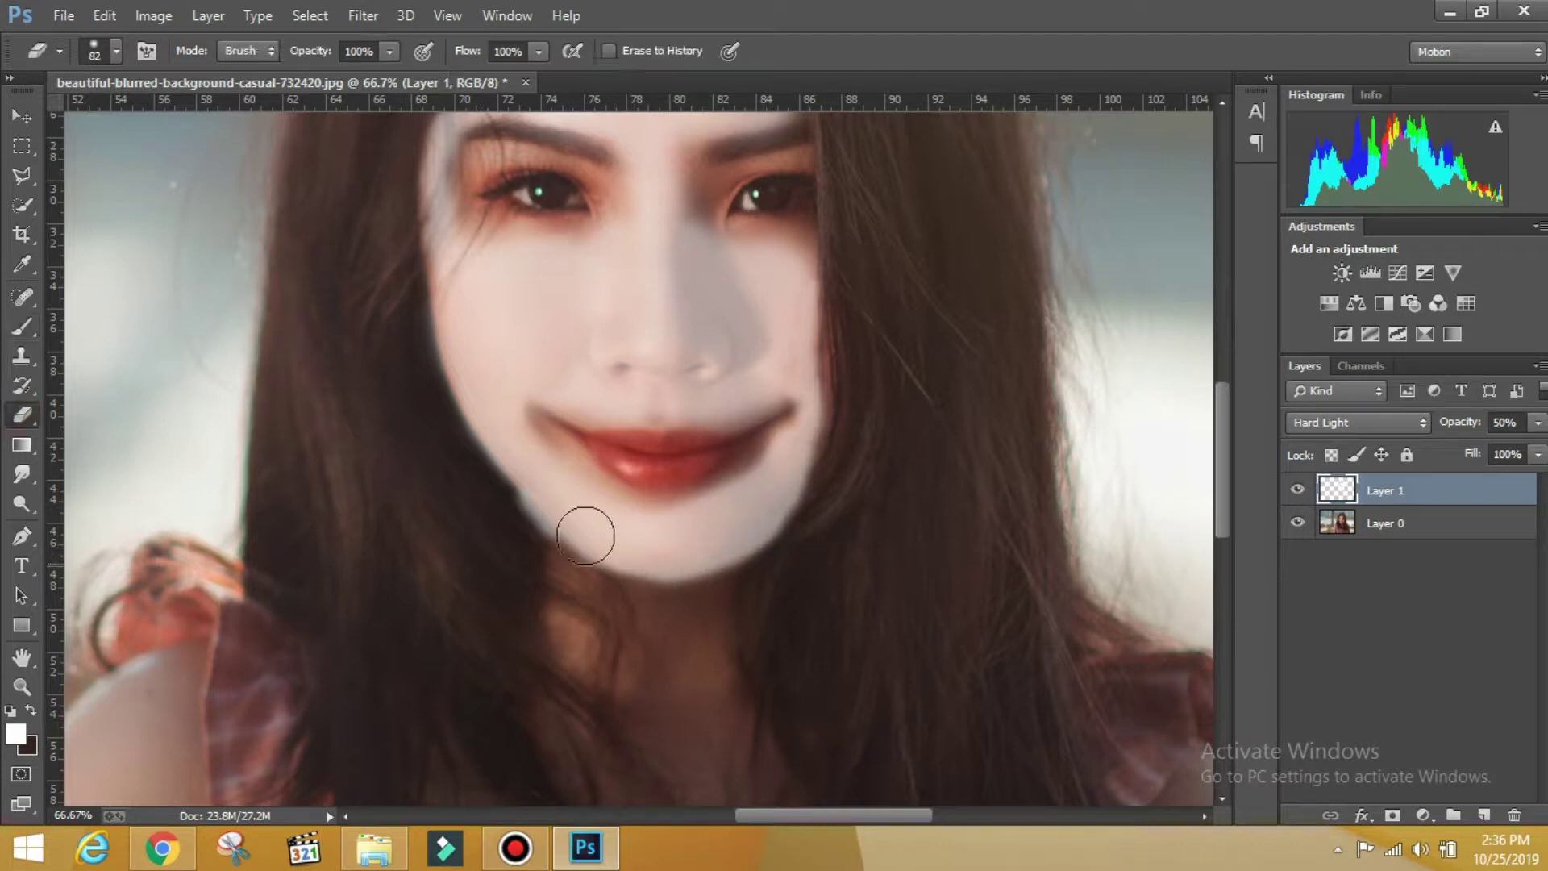
{"action": "mouse_move", "coordinate": [524, 552]}
{"action": "left_mouse_down"}
{"action": "mouse_move", "coordinate": [806, 547]}
{"action": "mouse_move", "coordinate": [855, 411]}
{"action": "left_mouse_up"}
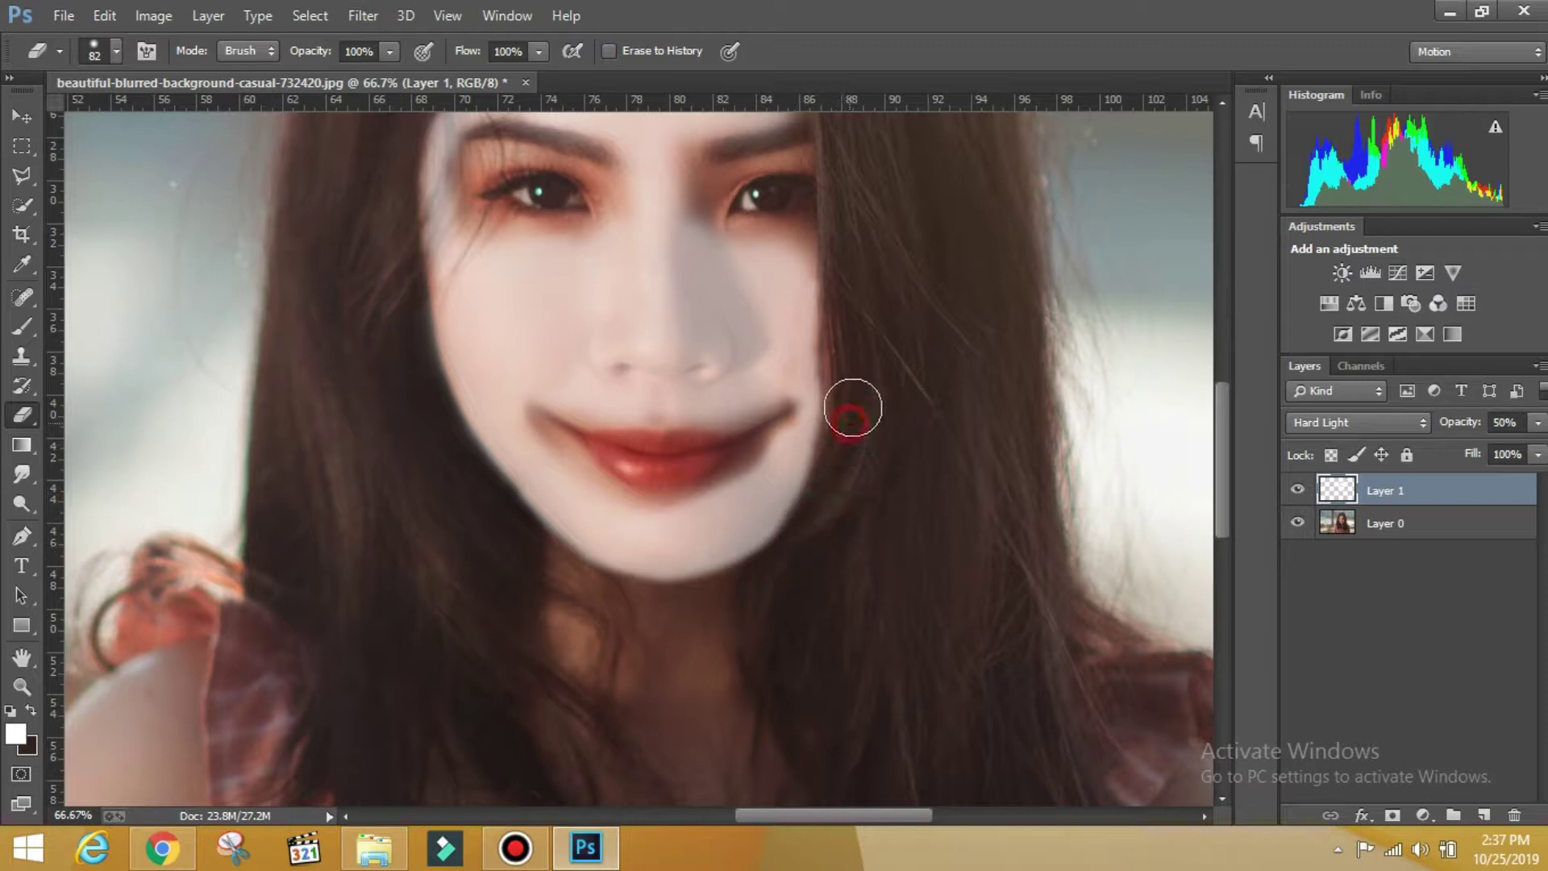
{"action": "key", "text": "r"}
{"action": "scroll", "coordinate": [807, 318], "scroll_direction": "up", "scroll_amount": 5}
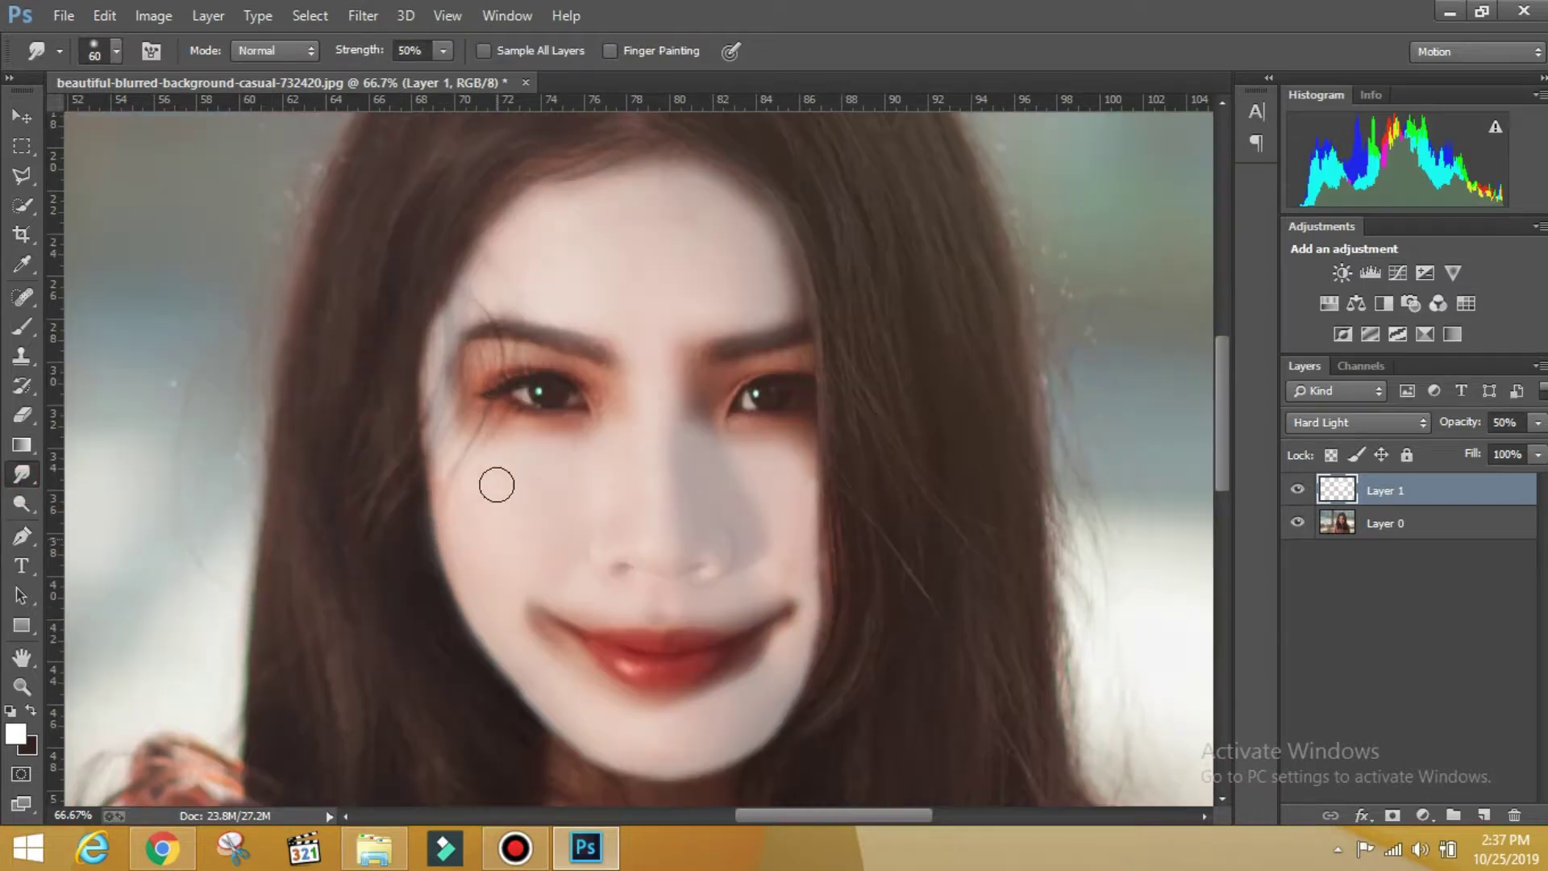
{"action": "scroll", "coordinate": [437, 507], "scroll_direction": "up", "scroll_amount": 1}
- Lower Layer 1's opacity to 33% and check it zoomed in and at full view
{"action": "key", "text": "z"}
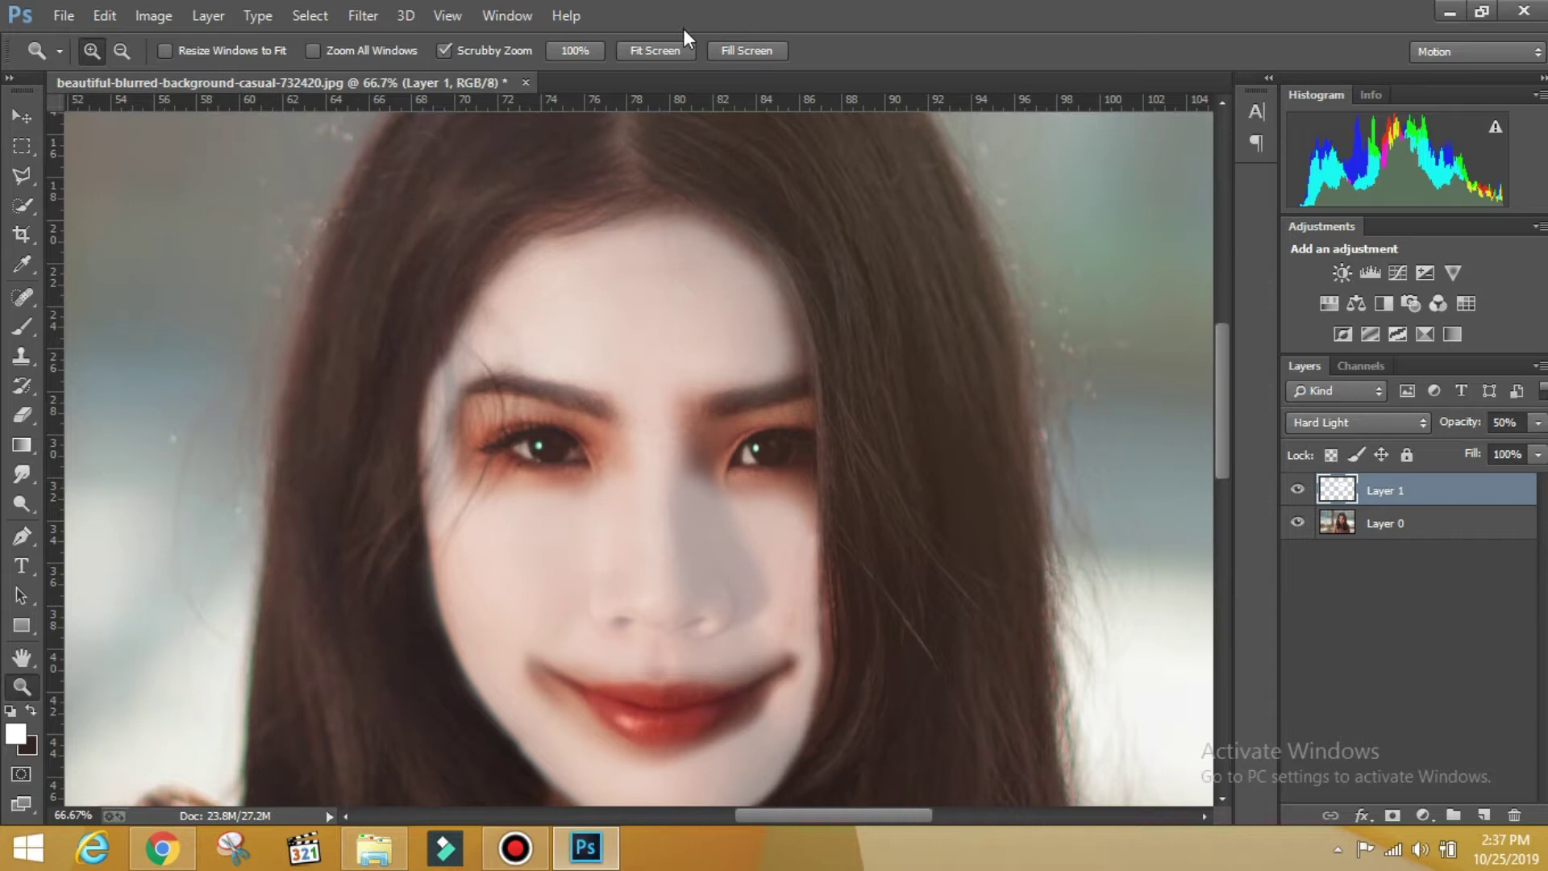
{"action": "key", "text": "ctrl+0"}
{"action": "left_click_drag", "start_coordinate": [1473, 452], "coordinate": [1463, 448]}
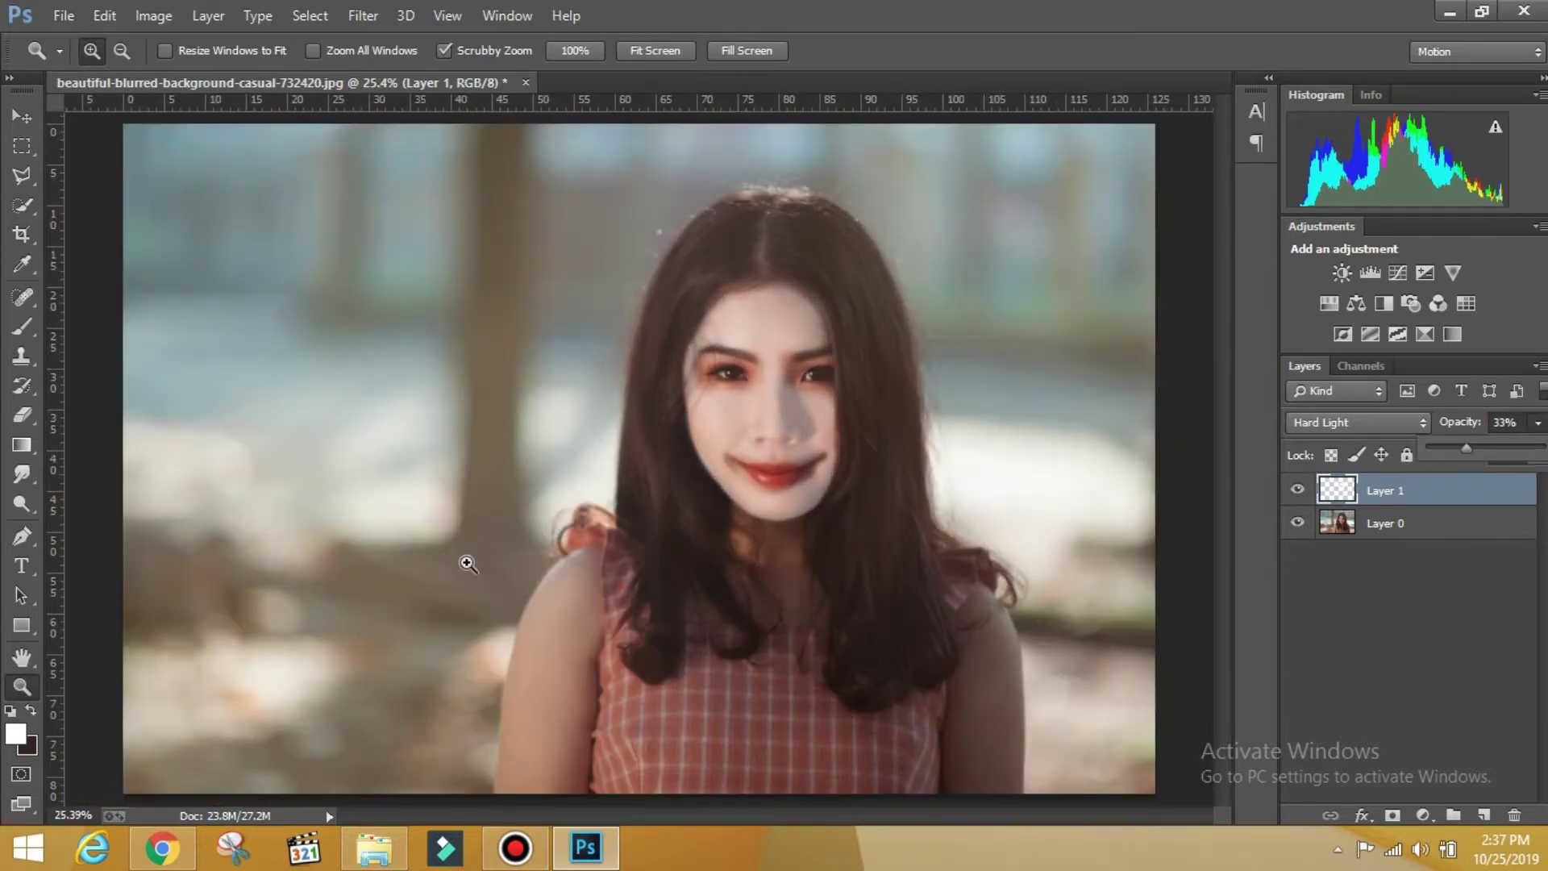
{"action": "key", "text": "ctrl+plus"}
{"action": "key", "text": "ctrl+plus"}
{"action": "key", "text": "ctrl+plus"}
{"action": "key", "text": "ctrl+0"}
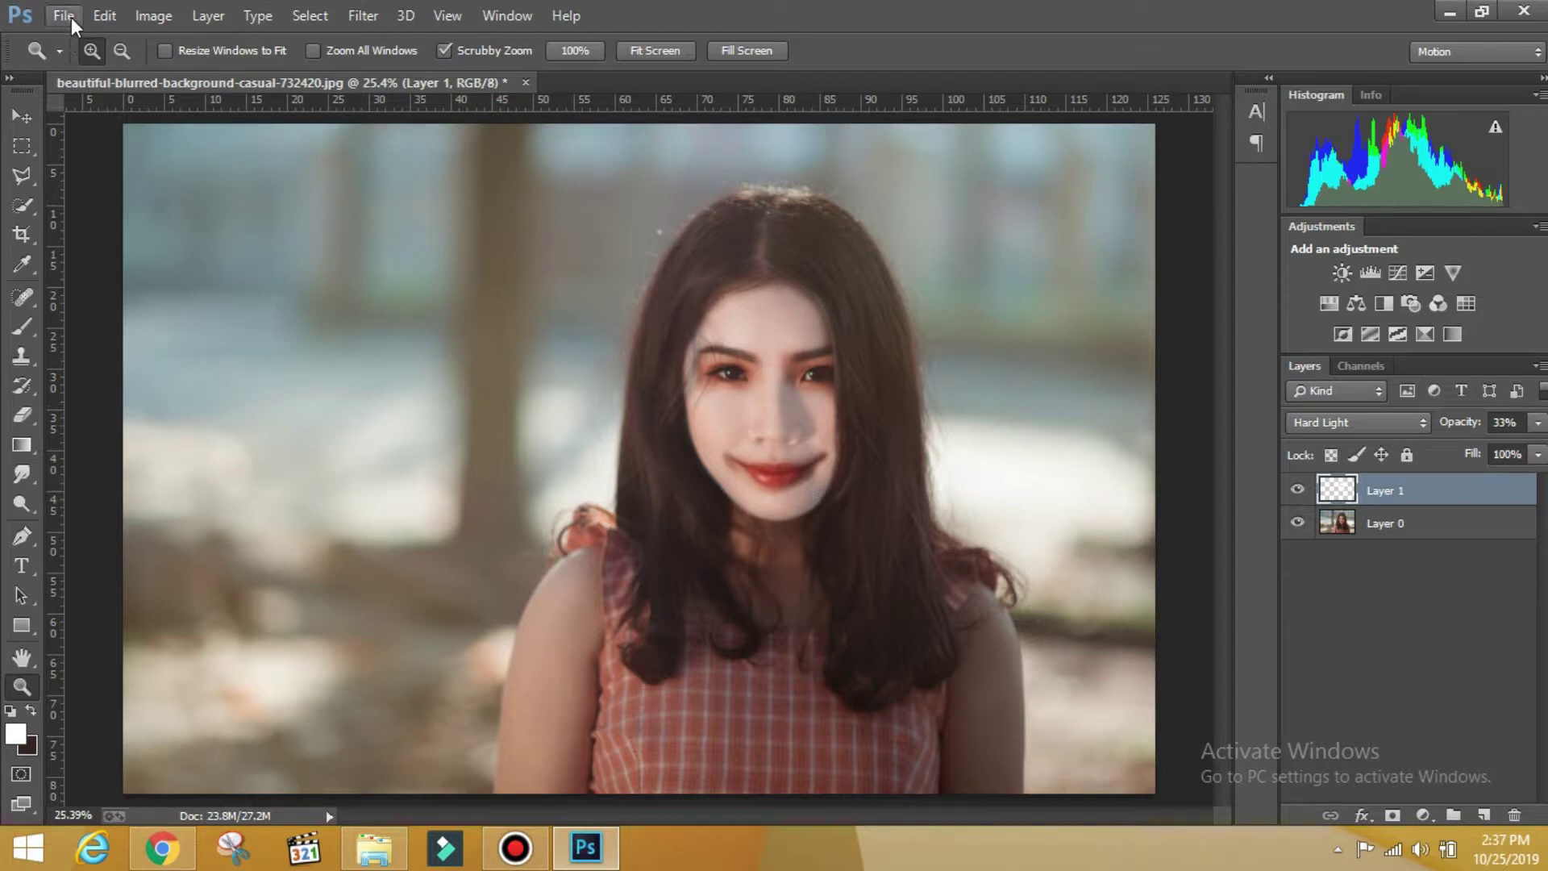
- Add an empty Layer 2 and make the dark colour the brush colour
{"action": "left_click", "coordinate": [1496, 824]}
{"action": "key", "text": "b"}
{"action": "left_click", "coordinate": [36, 712]}
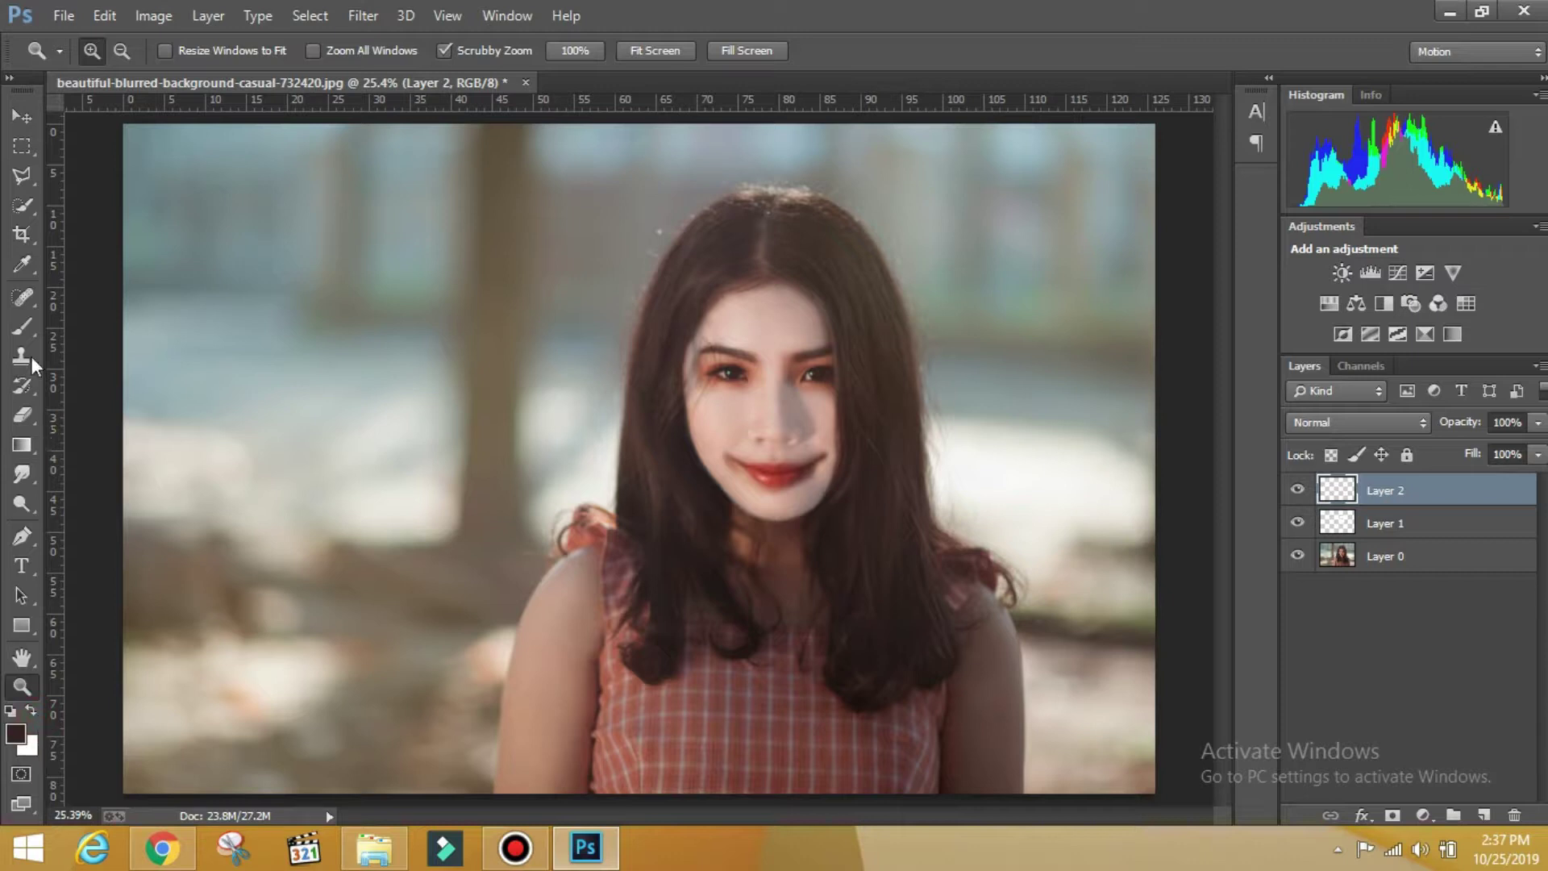
{"action": "left_click", "coordinate": [22, 324]}
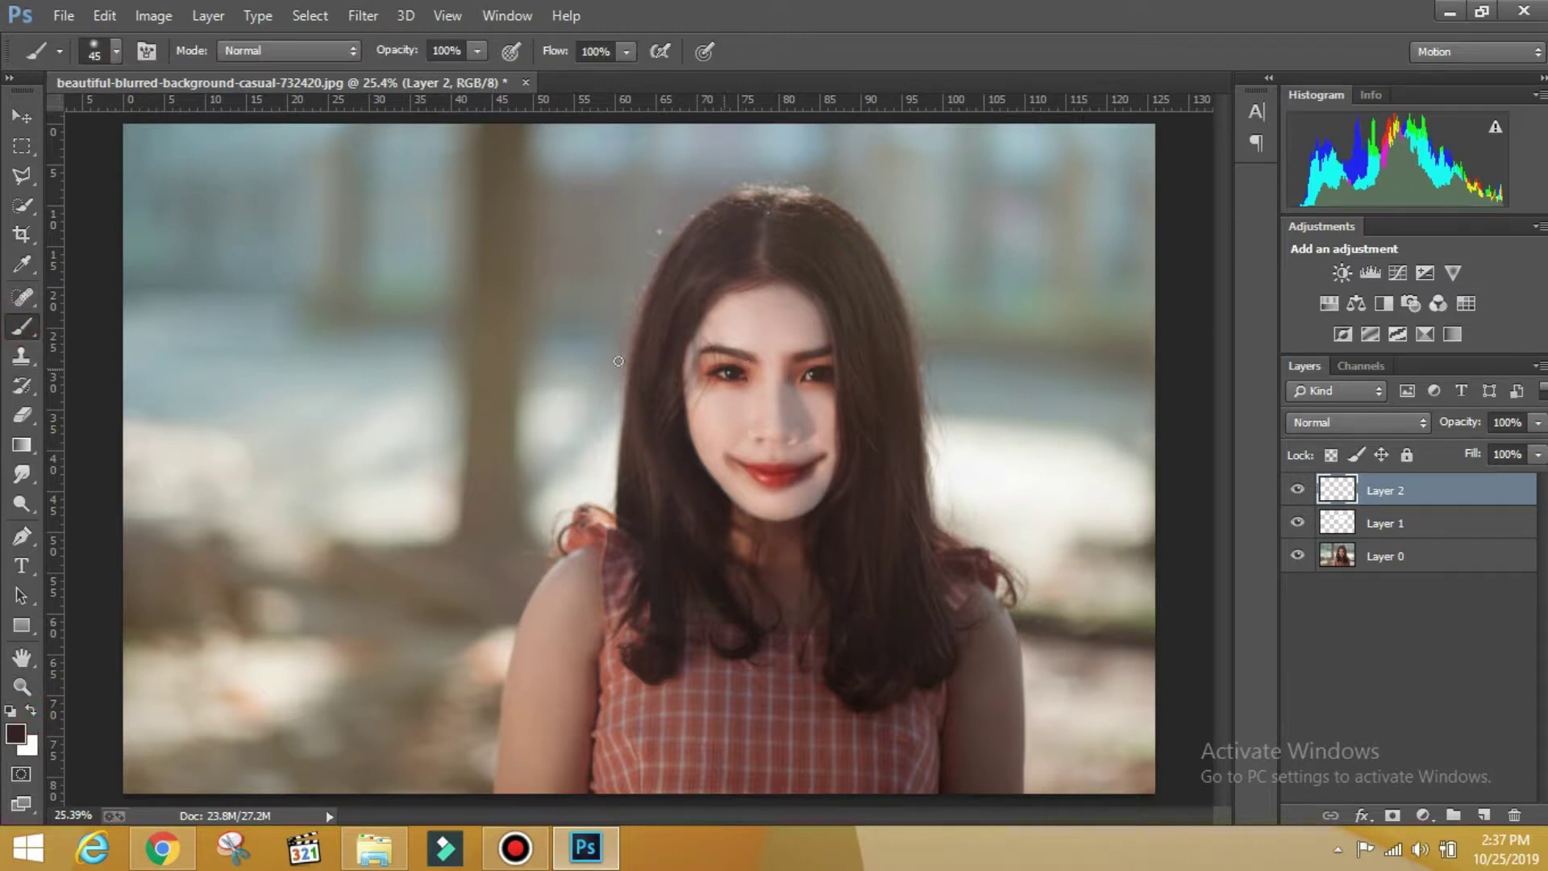
- Zoom the view to 100% on the eyes
{"action": "left_click", "coordinate": [22, 687]}
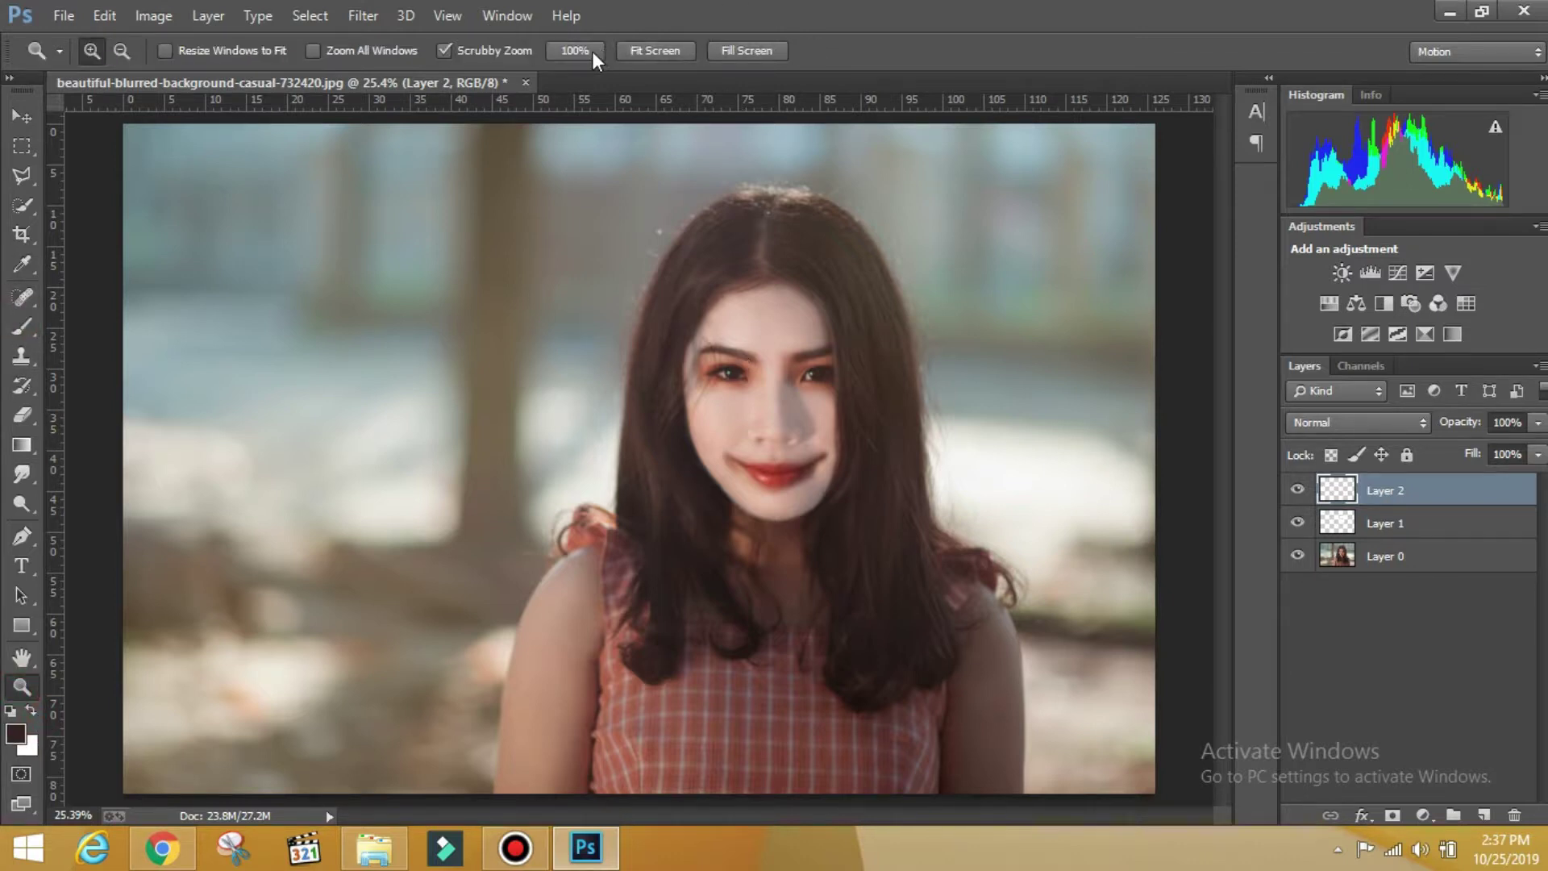
{"action": "left_click", "coordinate": [591, 51]}
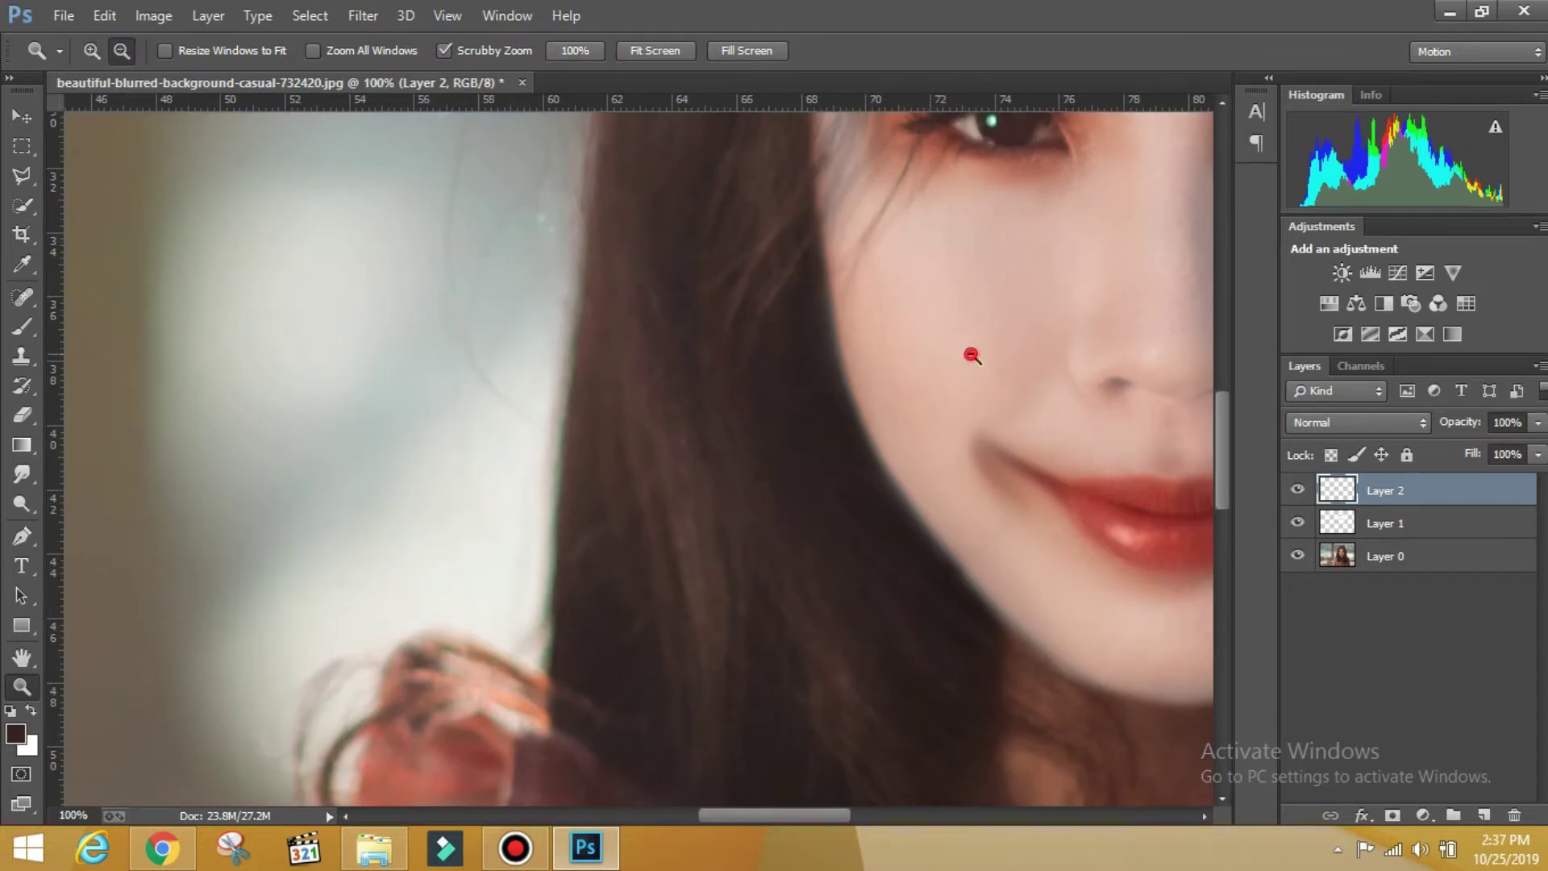
{"action": "left_click", "coordinate": [972, 355], "text": "alt"}
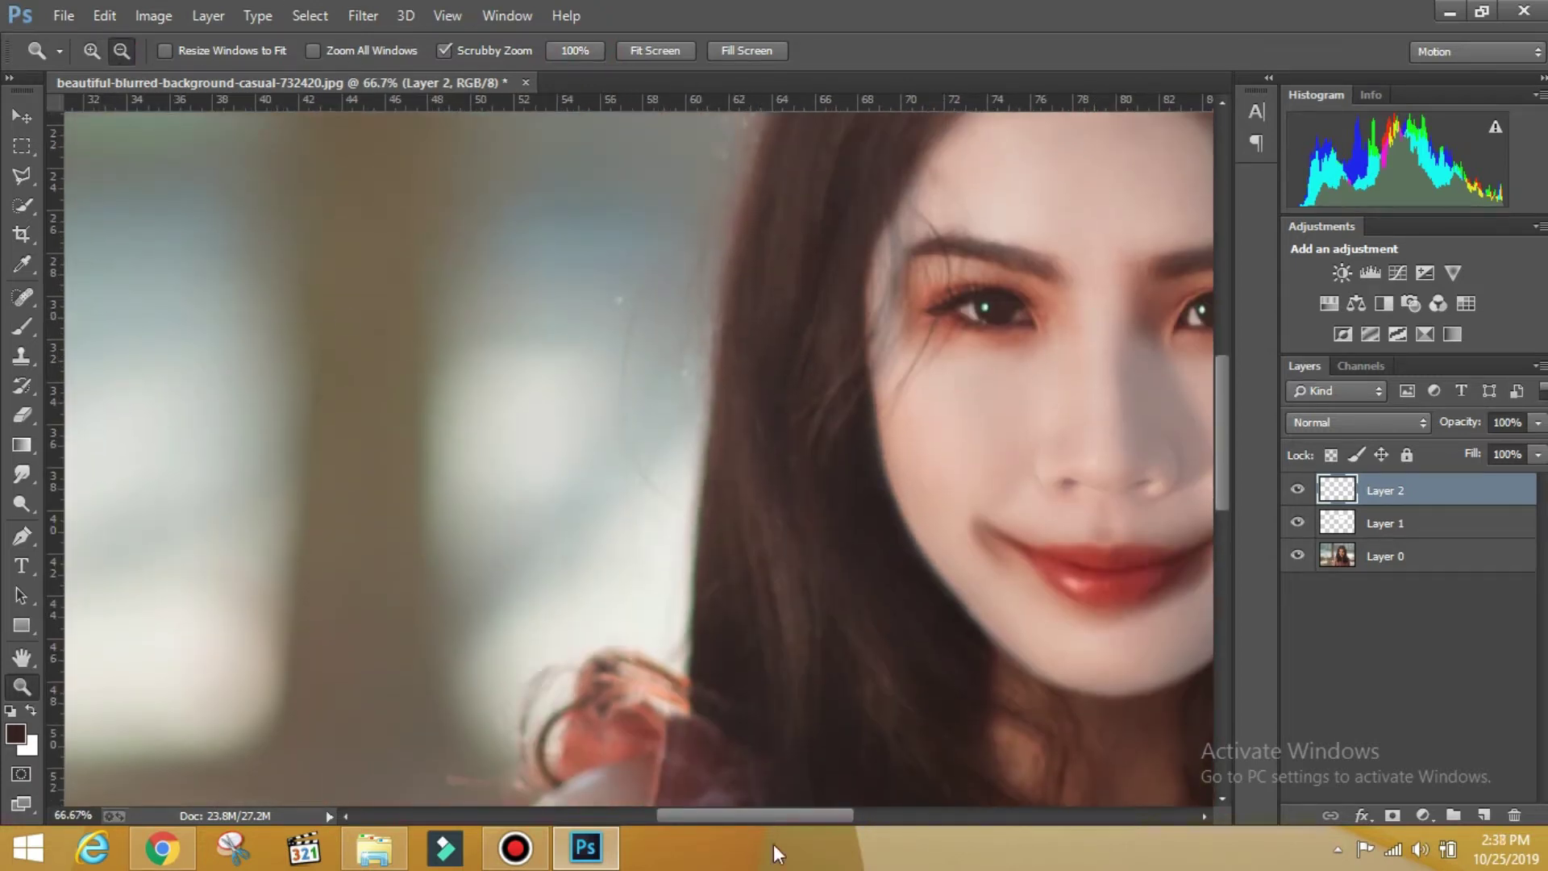
{"action": "left_click_drag", "start_coordinate": [766, 810], "coordinate": [813, 813]}
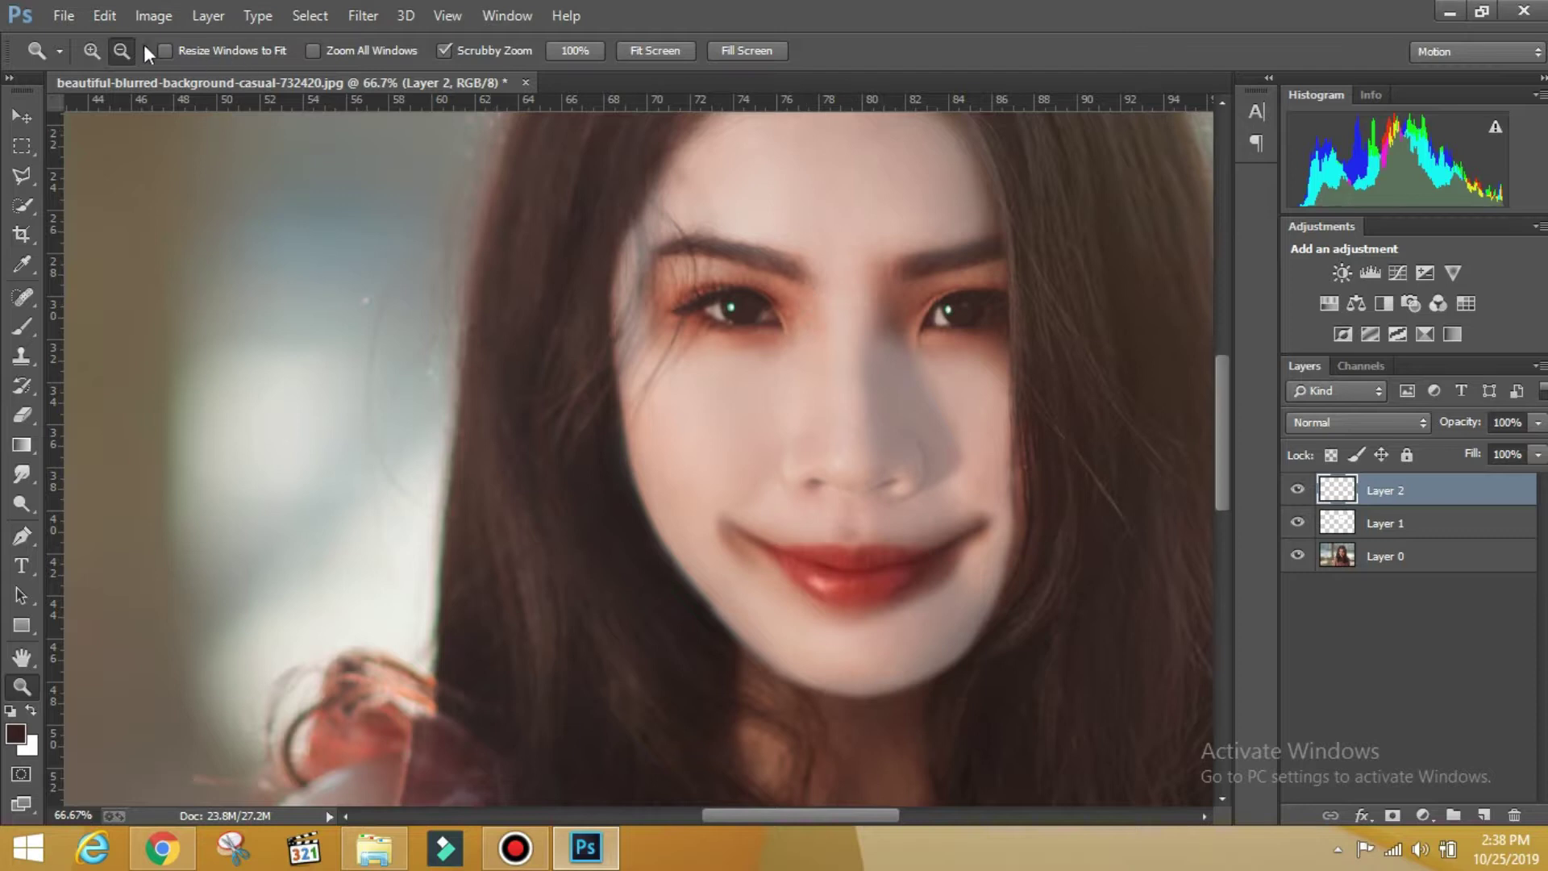
{"action": "left_click", "coordinate": [567, 178]}
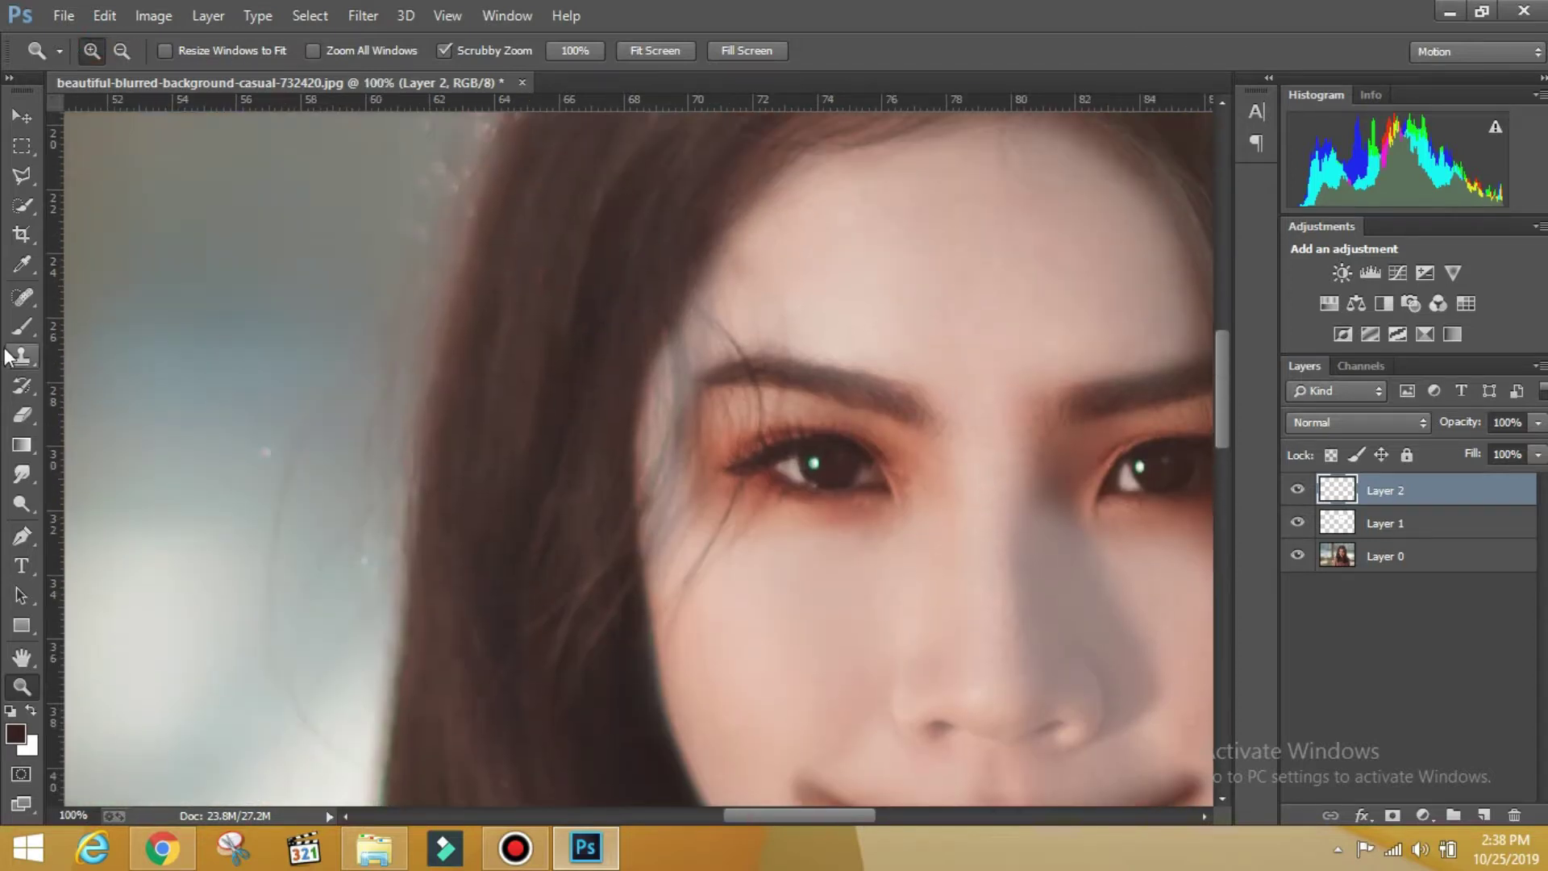
{"action": "left_click", "coordinate": [21, 328]}
- Paint dark rings around both eyes on Layer 2
{"action": "mouse_move", "coordinate": [910, 487]}
{"action": "left_mouse_down"}
{"action": "mouse_move", "coordinate": [710, 494]}
{"action": "mouse_move", "coordinate": [764, 396]}
{"action": "mouse_move", "coordinate": [788, 443]}
{"action": "mouse_move", "coordinate": [746, 500]}
{"action": "mouse_move", "coordinate": [904, 516]}
{"action": "mouse_move", "coordinate": [835, 539]}
{"action": "mouse_move", "coordinate": [722, 505]}
{"action": "mouse_move", "coordinate": [875, 525]}
{"action": "mouse_move", "coordinate": [920, 449]}
{"action": "mouse_move", "coordinate": [855, 422]}
{"action": "mouse_move", "coordinate": [719, 408]}
{"action": "mouse_move", "coordinate": [684, 484]}
{"action": "mouse_move", "coordinate": [847, 525]}
{"action": "mouse_move", "coordinate": [928, 508]}
{"action": "left_mouse_up"}
{"action": "left_click_drag", "start_coordinate": [827, 815], "coordinate": [870, 815]}
{"action": "mouse_move", "coordinate": [904, 393]}
{"action": "left_mouse_down"}
{"action": "mouse_move", "coordinate": [775, 453]}
{"action": "mouse_move", "coordinate": [833, 519]}
{"action": "mouse_move", "coordinate": [885, 518]}
{"action": "mouse_move", "coordinate": [852, 548]}
{"action": "mouse_move", "coordinate": [767, 477]}
{"action": "mouse_move", "coordinate": [837, 427]}
{"action": "mouse_move", "coordinate": [767, 508]}
{"action": "mouse_move", "coordinate": [879, 553]}
{"action": "mouse_move", "coordinate": [752, 504]}
{"action": "mouse_move", "coordinate": [772, 441]}
{"action": "left_mouse_up"}
{"action": "mouse_move", "coordinate": [878, 411]}
{"action": "left_mouse_down"}
{"action": "mouse_move", "coordinate": [742, 459]}
{"action": "mouse_move", "coordinate": [833, 570]}
{"action": "mouse_move", "coordinate": [902, 554]}
{"action": "left_mouse_up"}
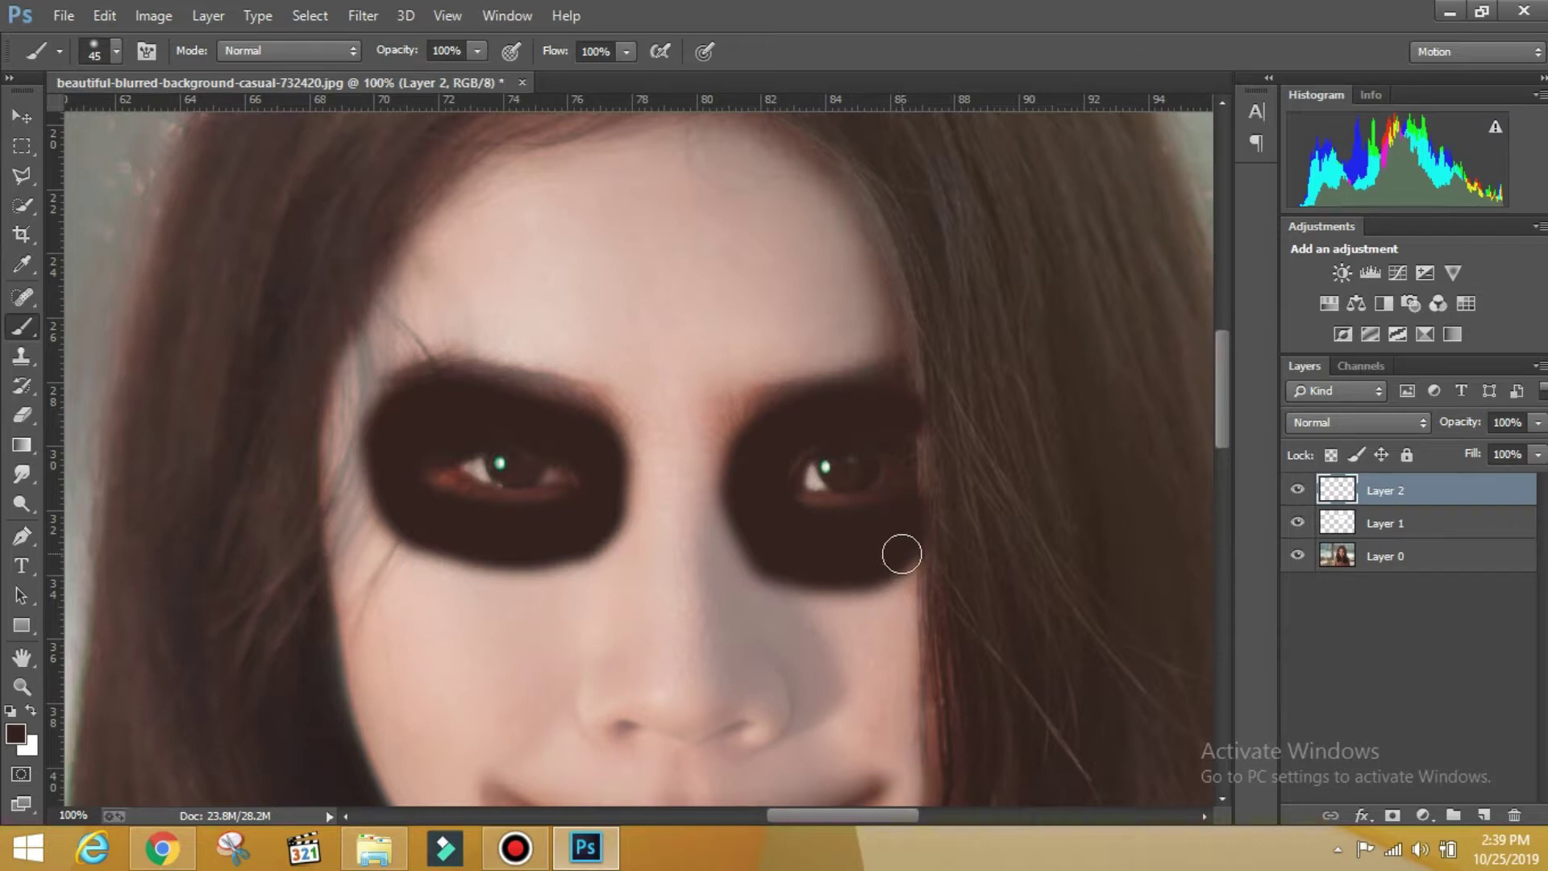
- Smudge the eye sockets' lower, left and upper edges to soften them
{"action": "left_click", "coordinate": [38, 480]}
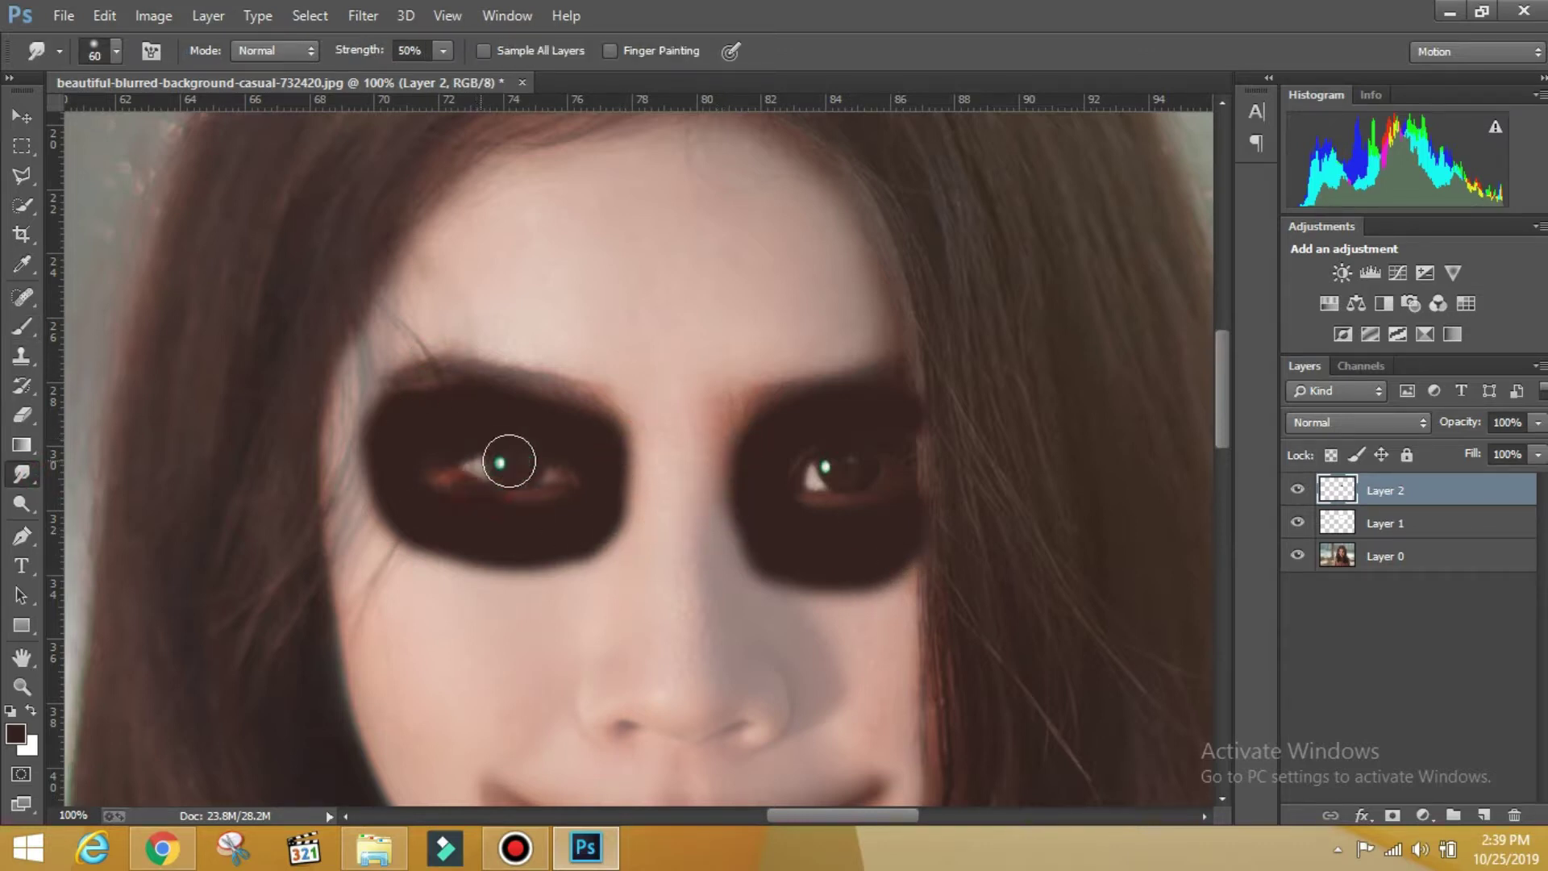
{"action": "left_click_drag", "start_coordinate": [494, 448], "coordinate": [539, 464]}
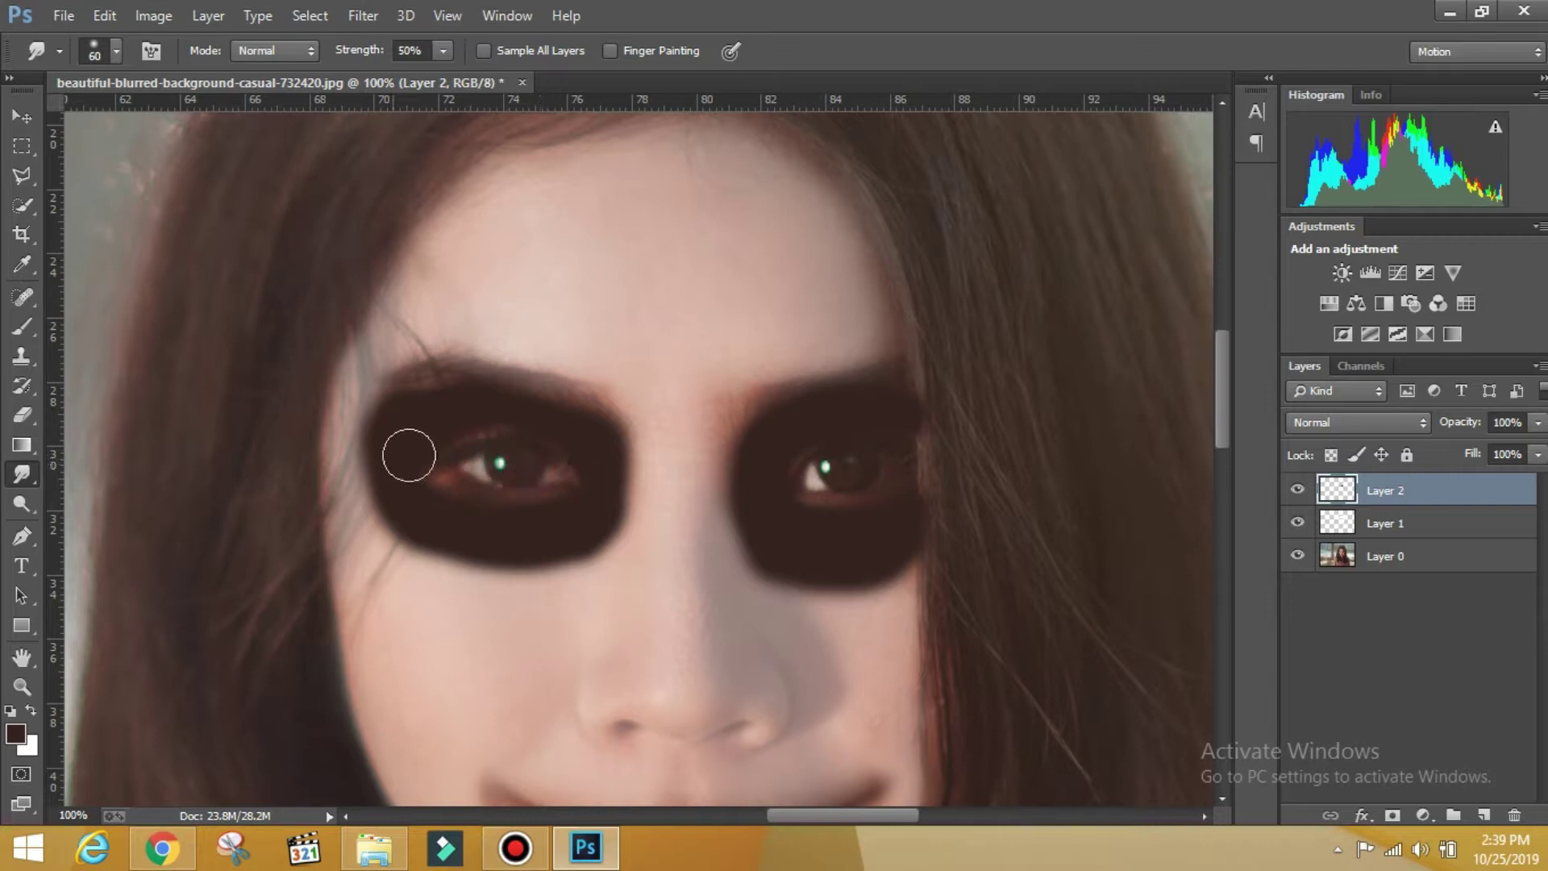
{"action": "left_click_drag", "start_coordinate": [435, 487], "coordinate": [446, 481]}
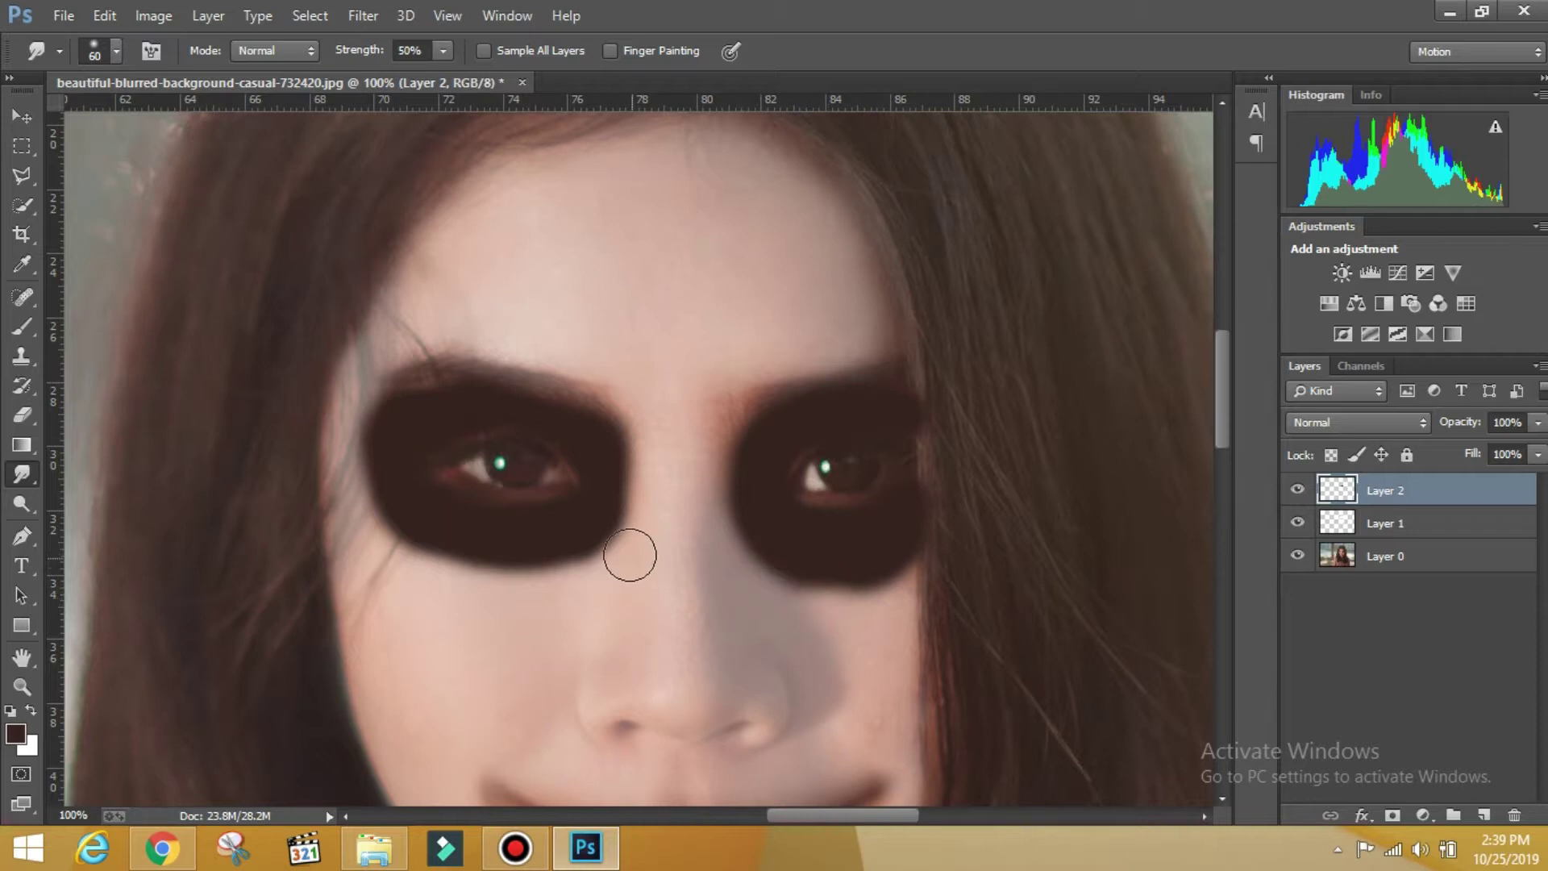
{"action": "mouse_move", "coordinate": [508, 559]}
{"action": "left_mouse_down"}
{"action": "mouse_move", "coordinate": [548, 565]}
{"action": "mouse_move", "coordinate": [383, 528]}
{"action": "left_mouse_up"}
{"action": "left_click_drag", "start_coordinate": [417, 403], "coordinate": [430, 388]}
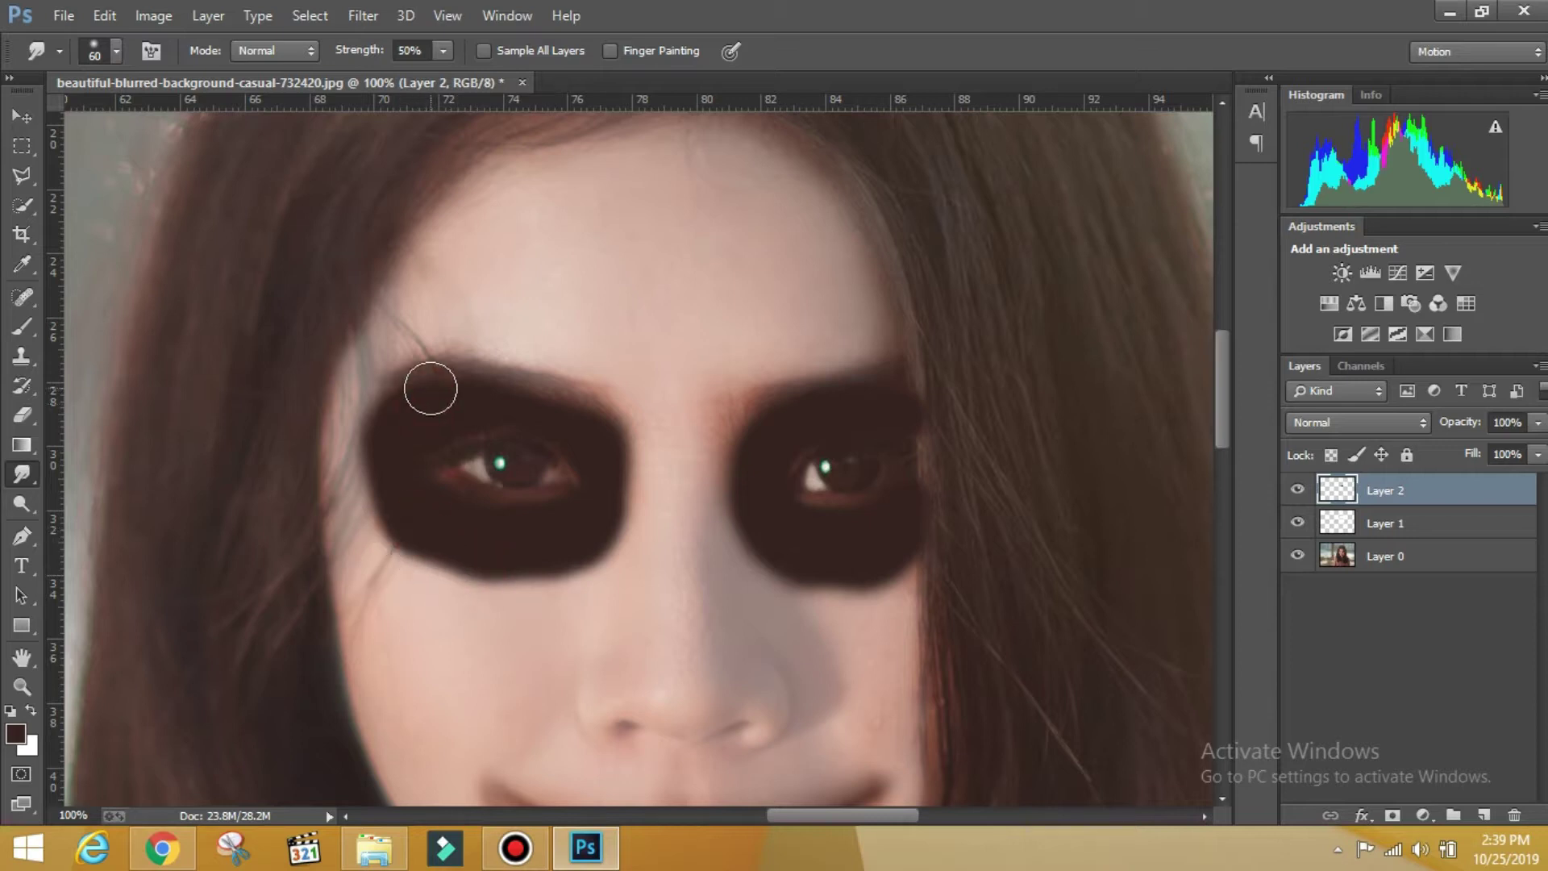
{"action": "left_click_drag", "start_coordinate": [379, 476], "coordinate": [363, 461]}
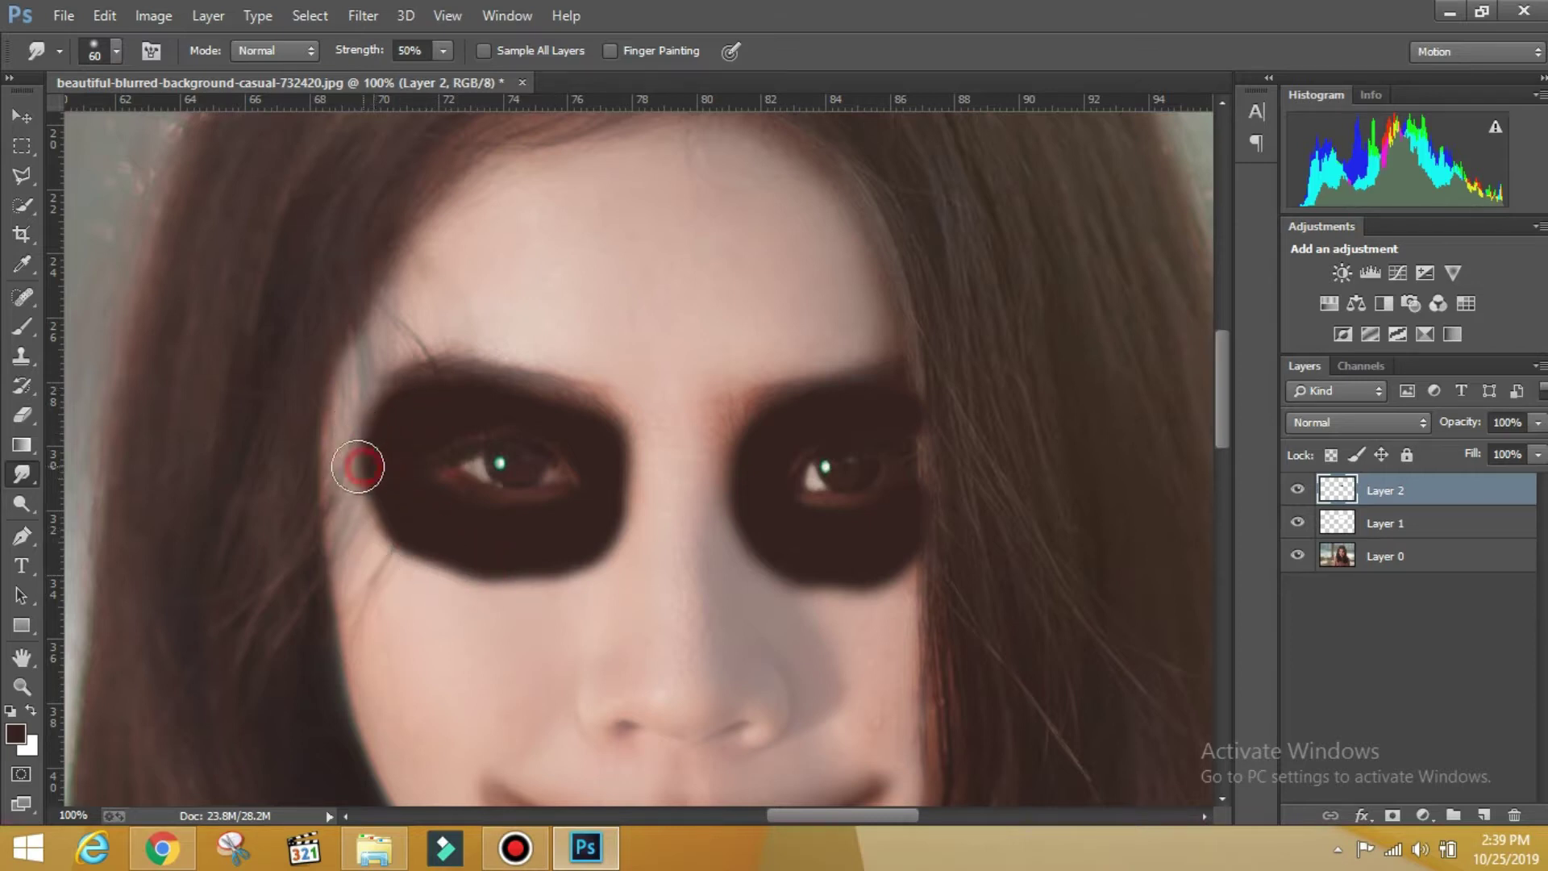
- Fit the whole image on screen and set Layer 2's opacity to 86%
{"action": "left_click", "coordinate": [22, 687]}
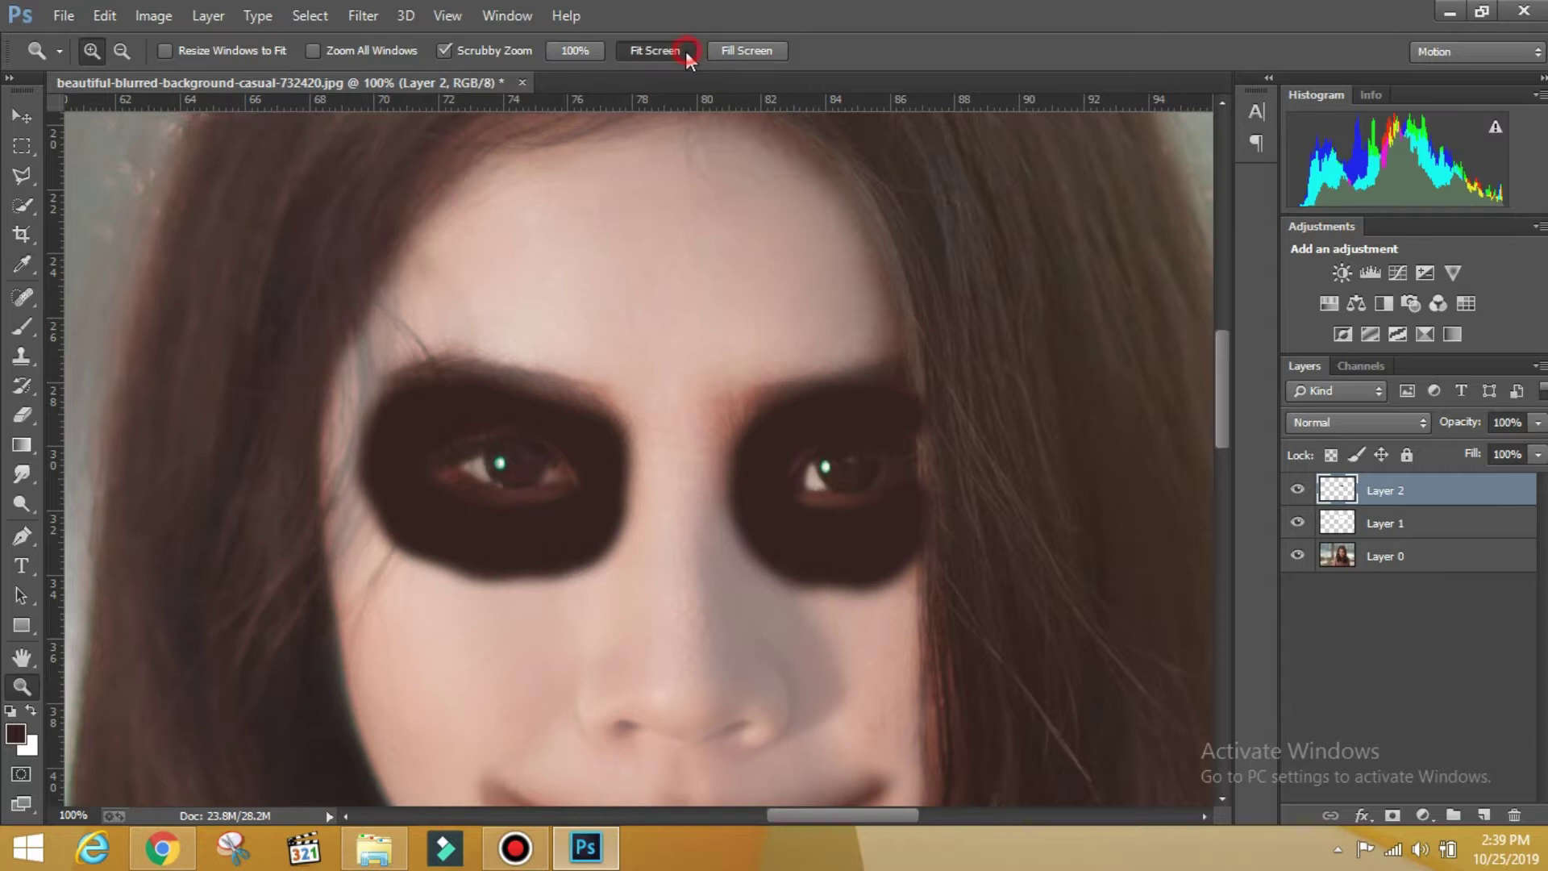
{"action": "left_click", "coordinate": [655, 50]}
{"action": "left_click", "coordinate": [1538, 424]}
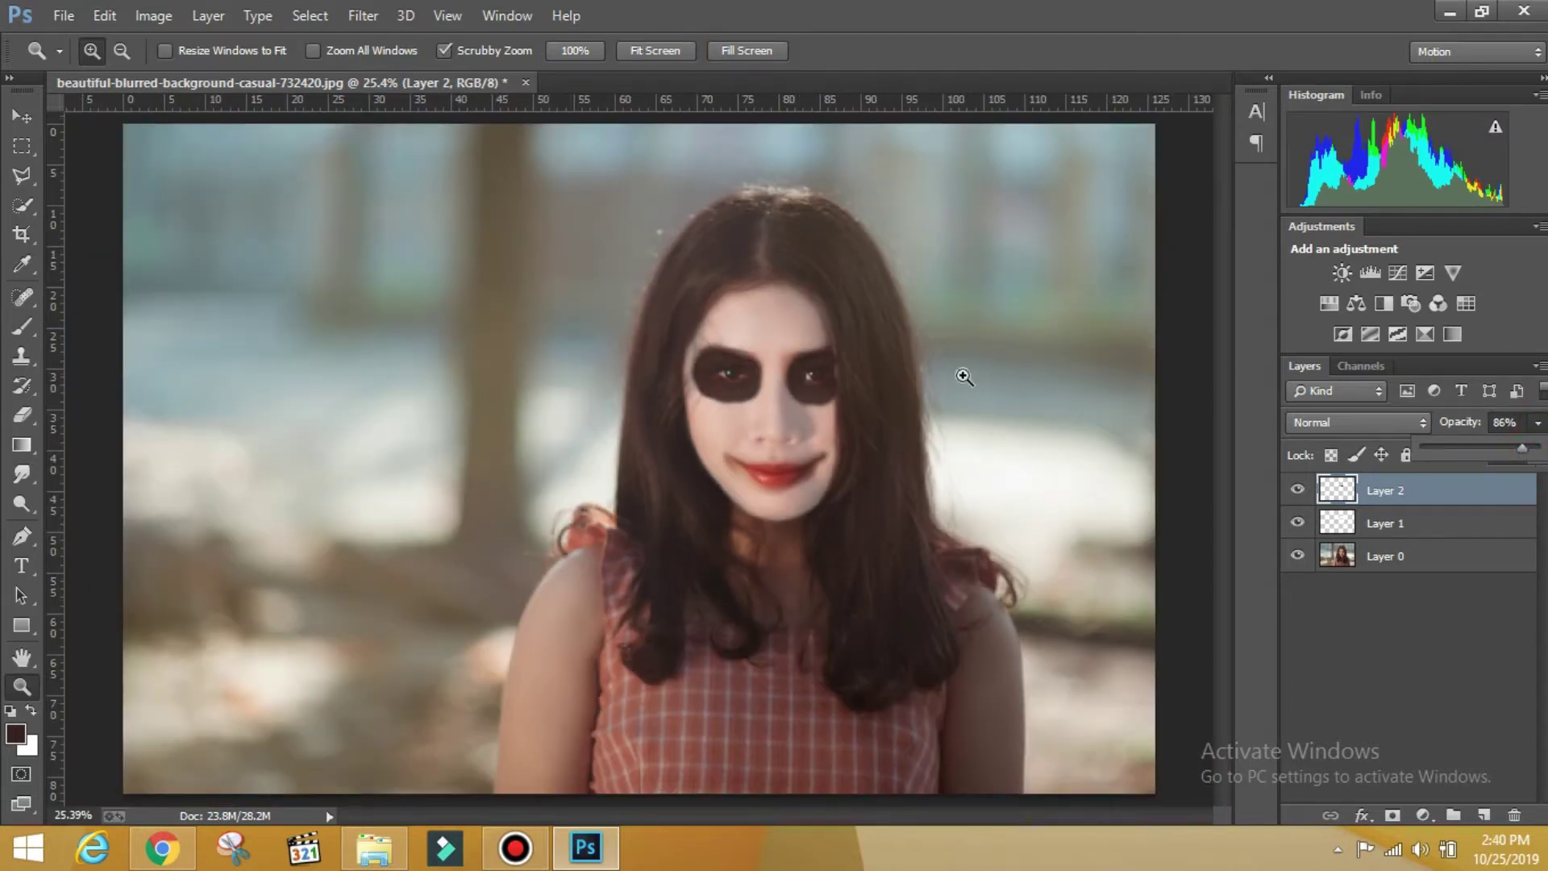
- Place the stitched scar image 'images (2)' as a linked layer
{"action": "left_click", "coordinate": [765, 367]}
{"action": "left_click", "coordinate": [64, 16]}
{"action": "left_click", "coordinate": [142, 363]}
{"action": "left_click", "coordinate": [1345, 234]}
{"action": "double_click", "coordinate": [1443, 202]}
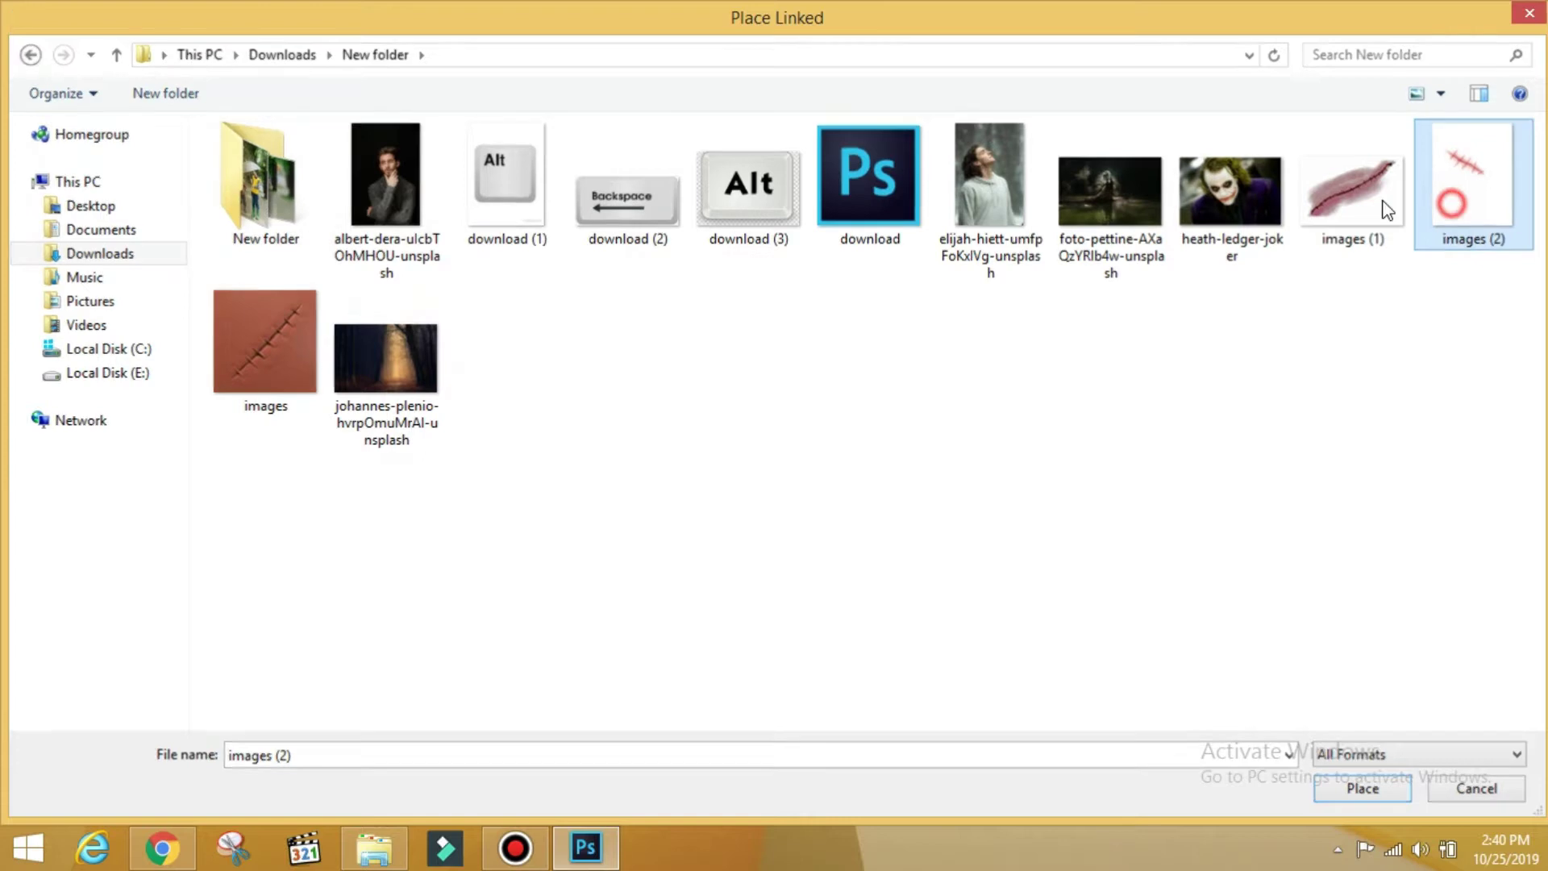
{"action": "key", "text": "Return"}
- Blend the scar layer with Multiply and move it to the left mouth corner
{"action": "key", "text": "z"}
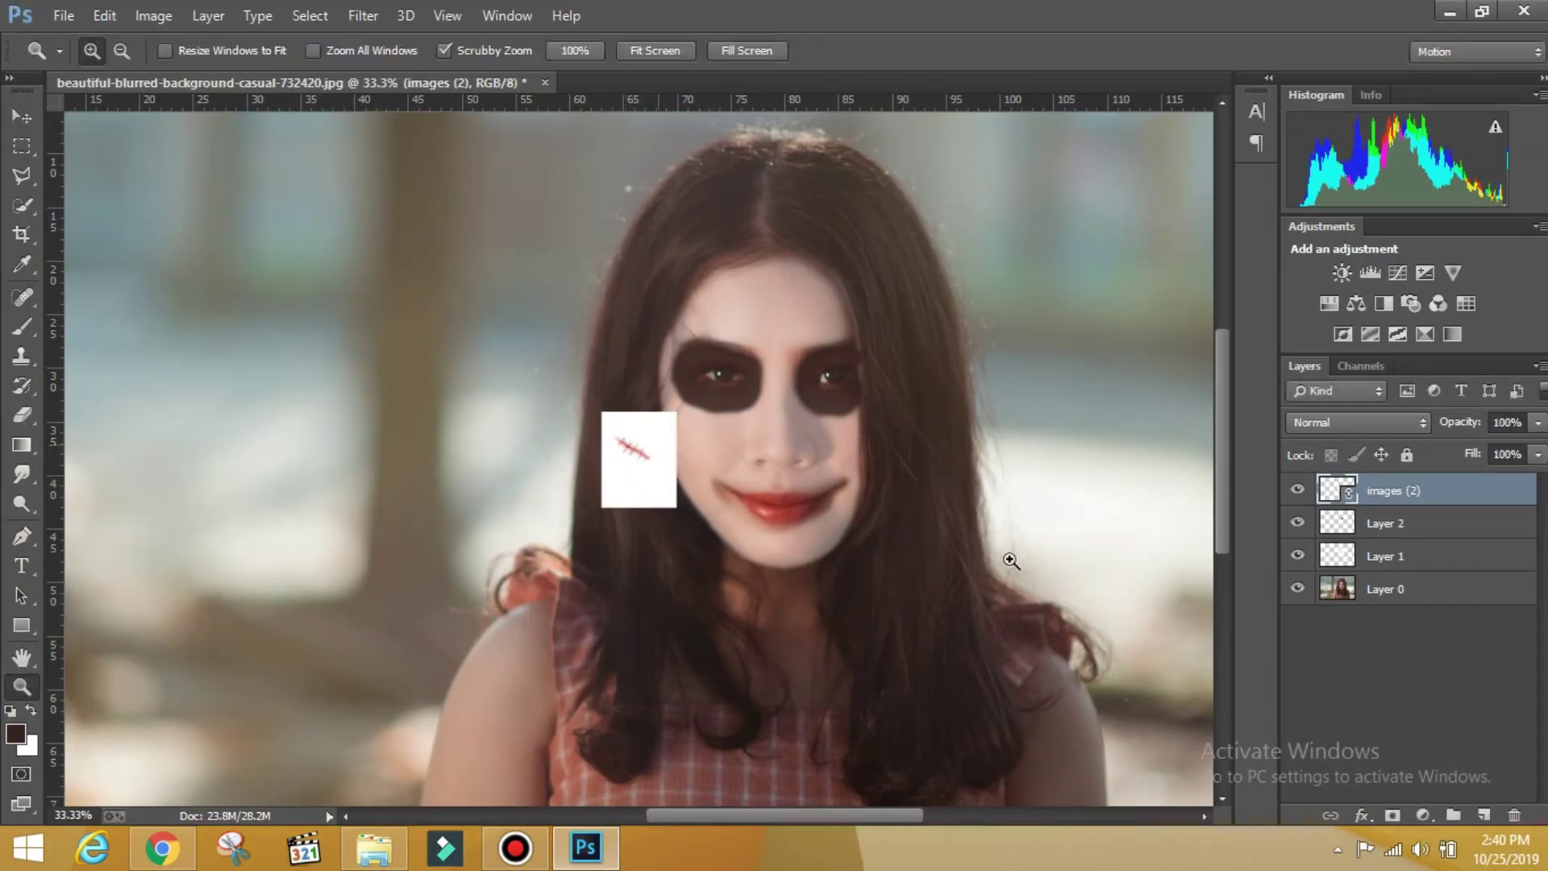
{"action": "left_click", "coordinate": [1323, 422]}
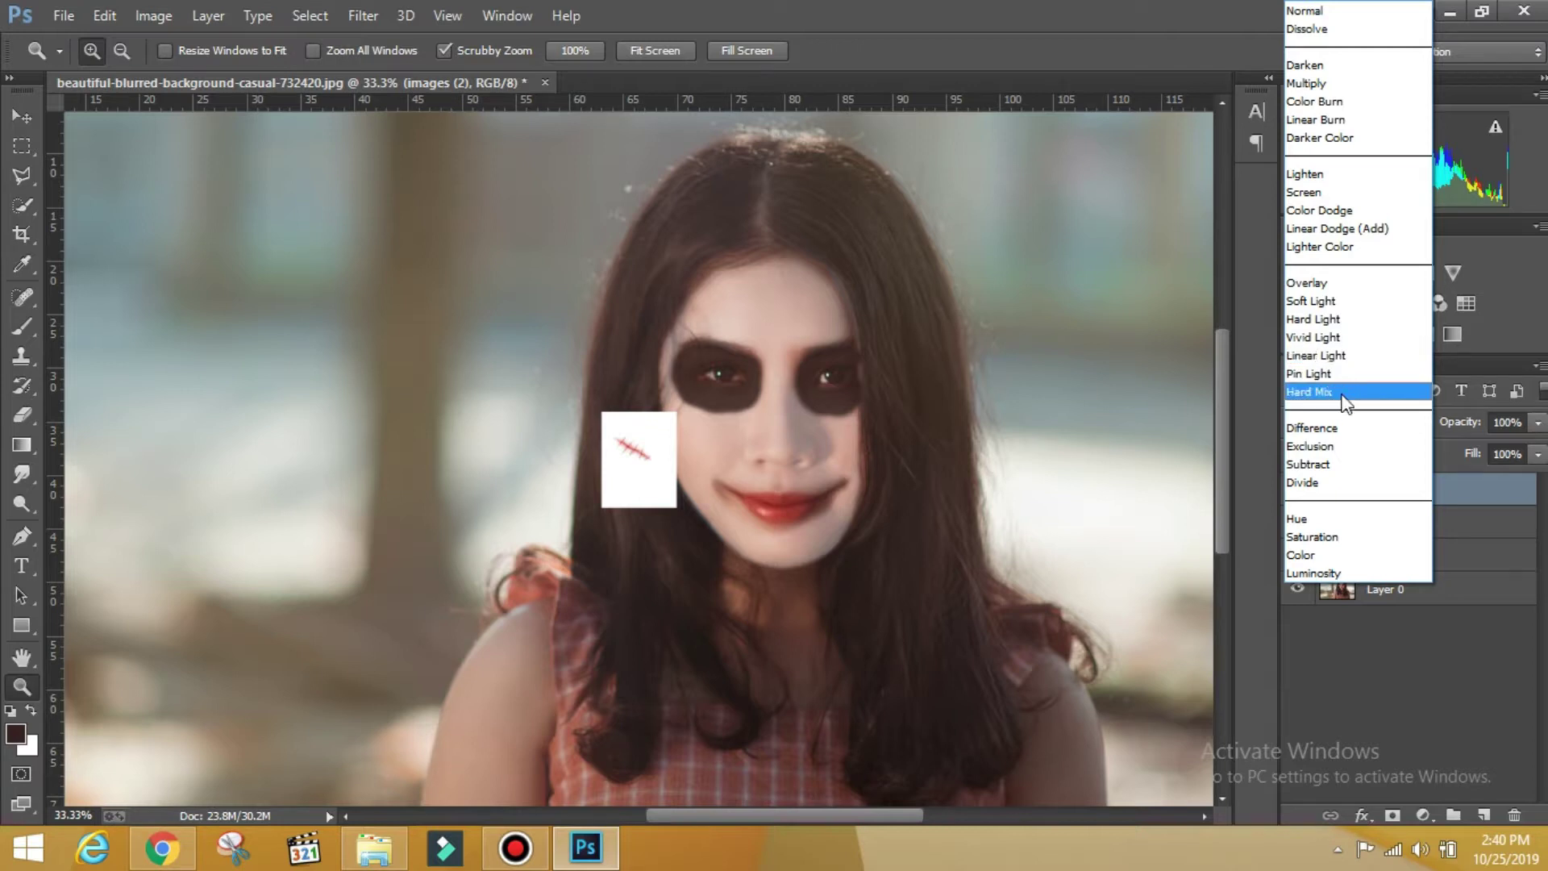
{"action": "left_click", "coordinate": [1322, 83]}
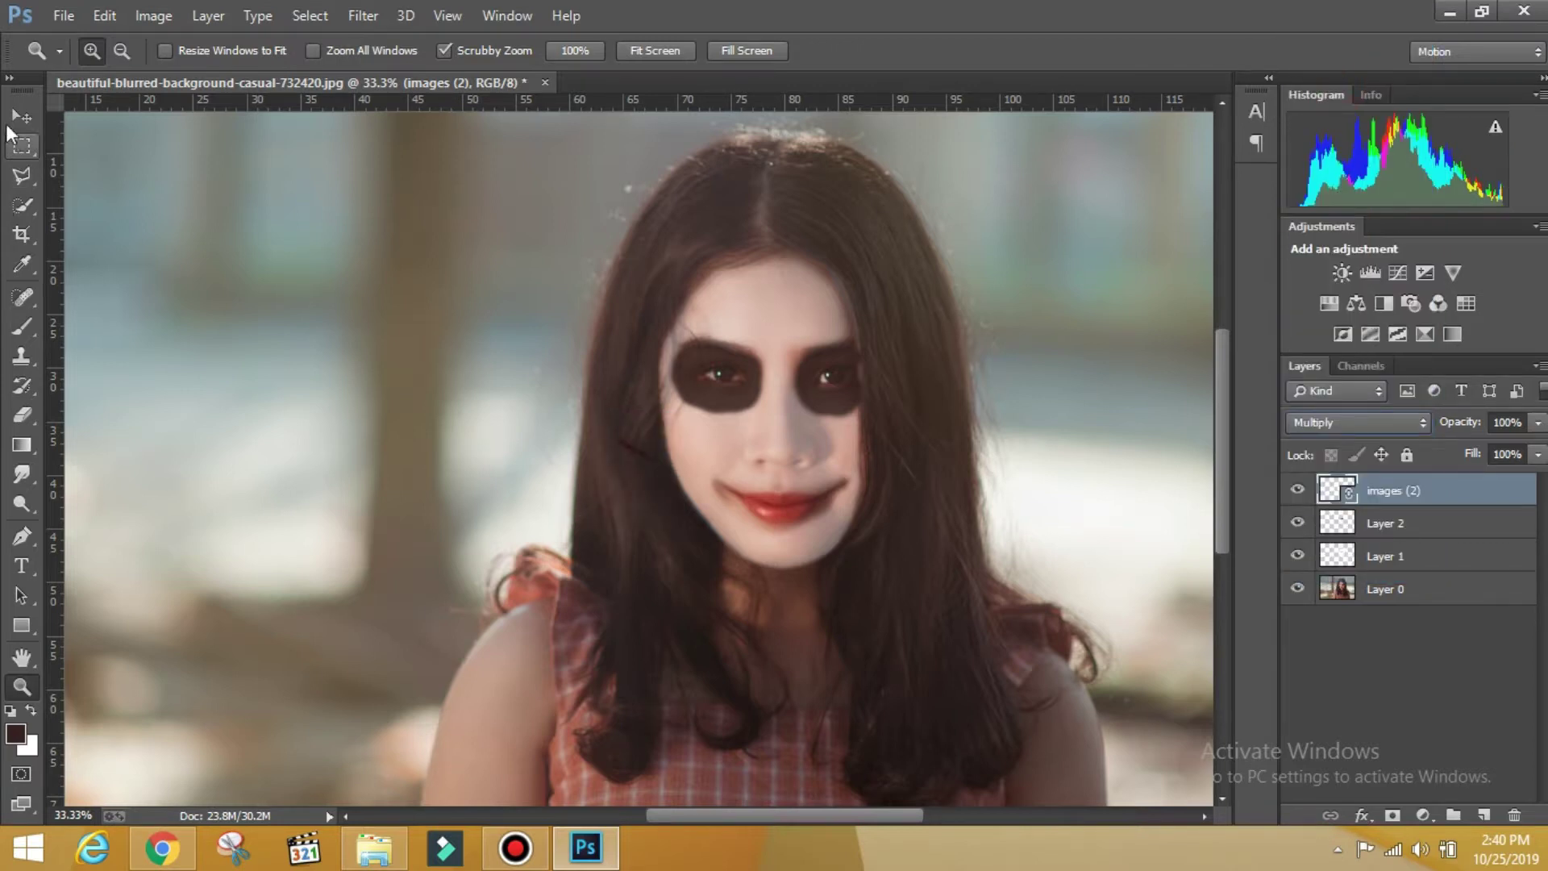
{"action": "left_click", "coordinate": [20, 117]}
{"action": "left_click_drag", "start_coordinate": [638, 432], "coordinate": [736, 491]}
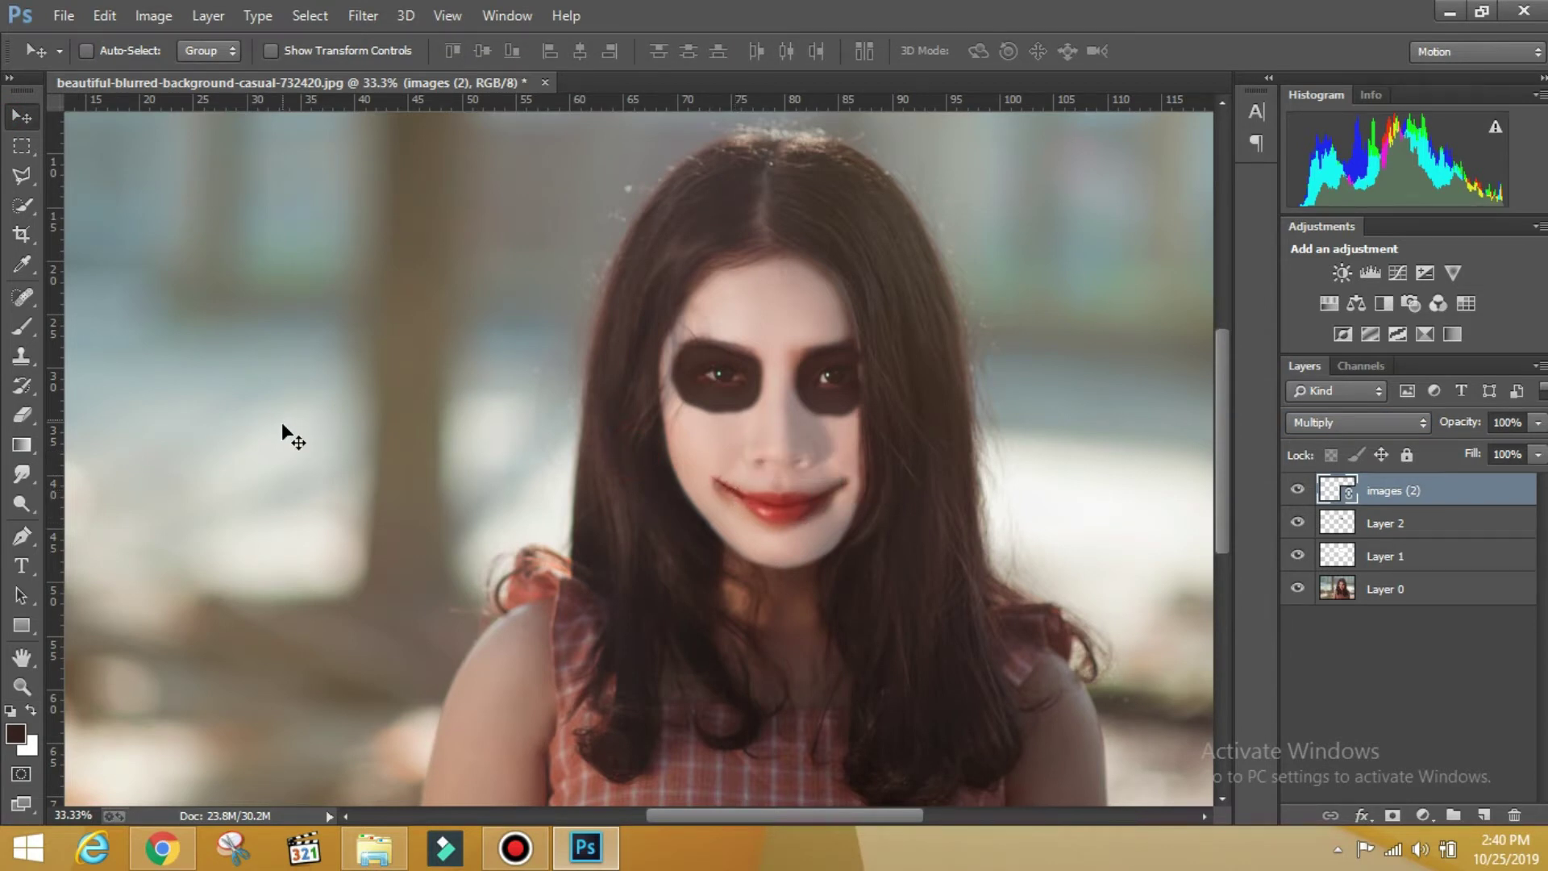
- Warp the scar to bend along the left mouth corner, then commit and deselect
{"action": "left_click", "coordinate": [23, 685]}
{"action": "left_click", "coordinate": [403, 311]}
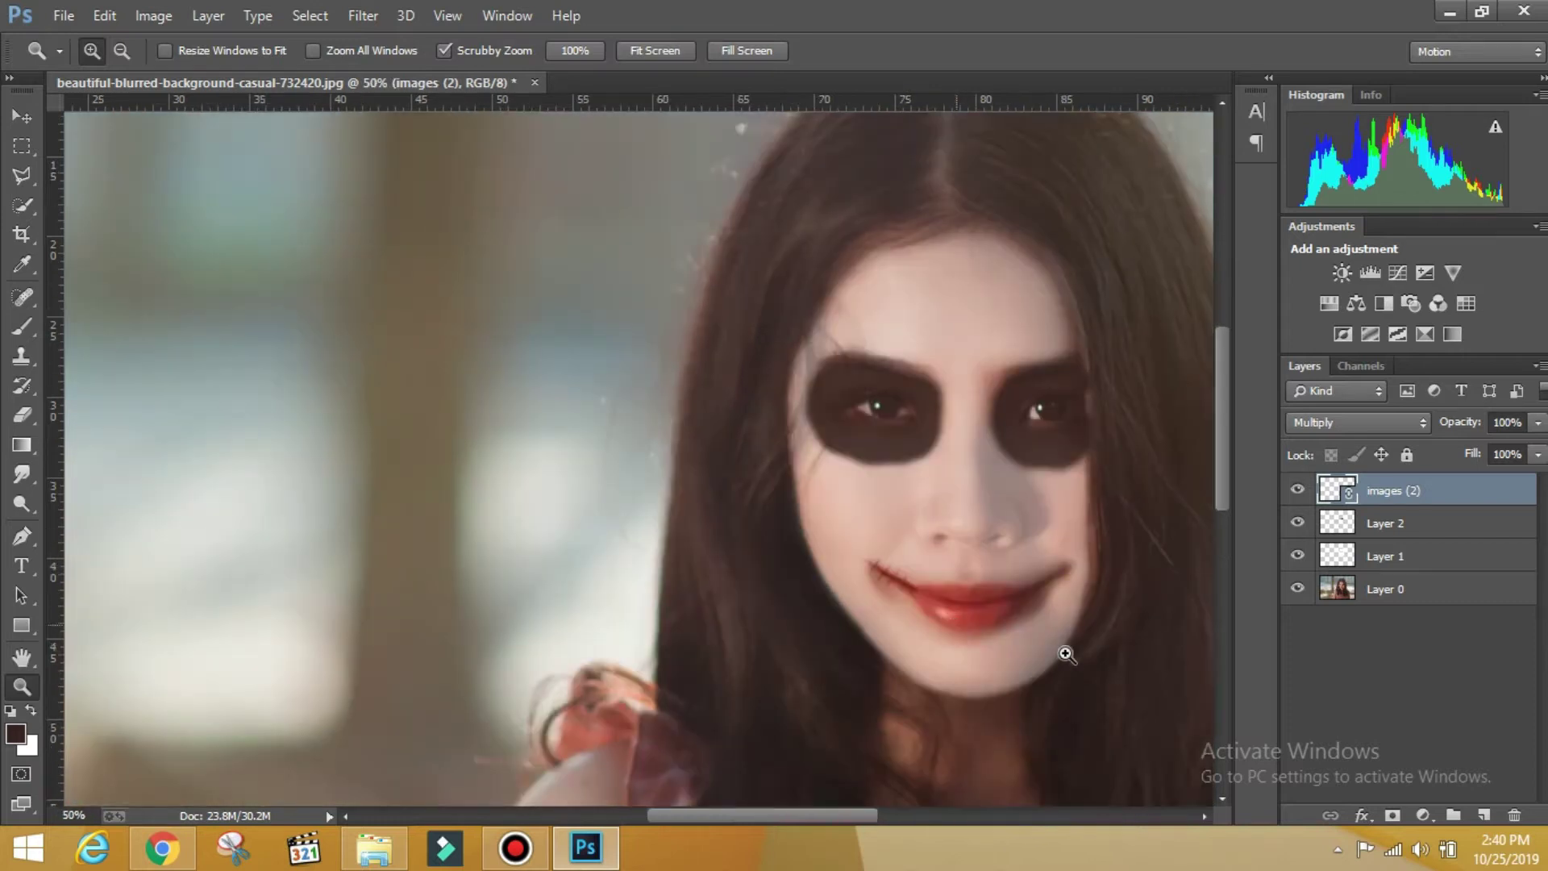
{"action": "left_click", "coordinate": [35, 121]}
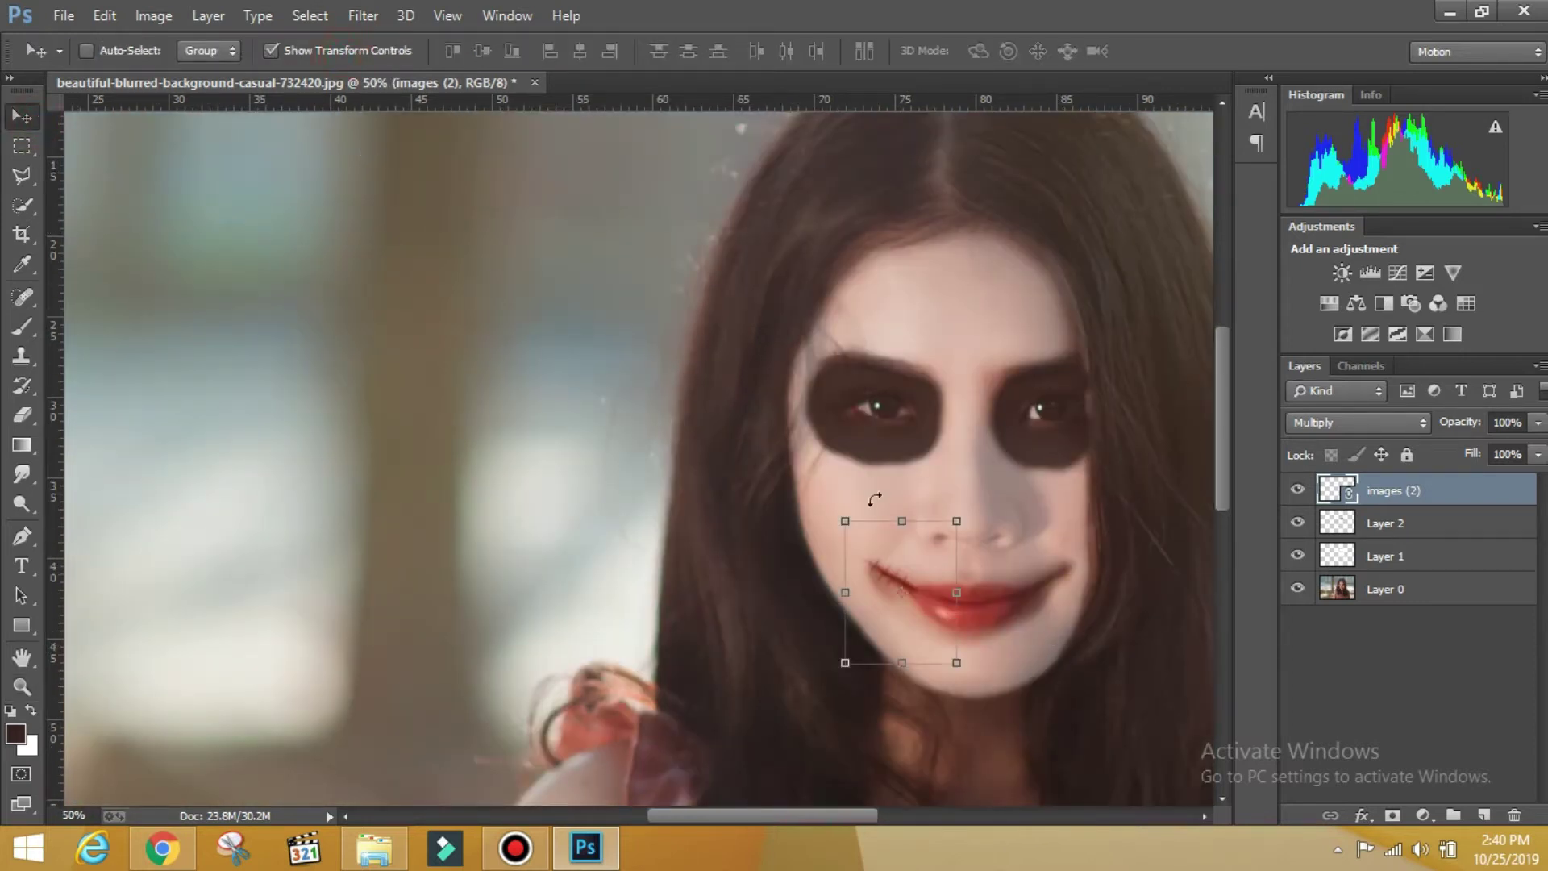
{"action": "key", "text": "ctrl+t"}
{"action": "left_click", "coordinate": [710, 51]}
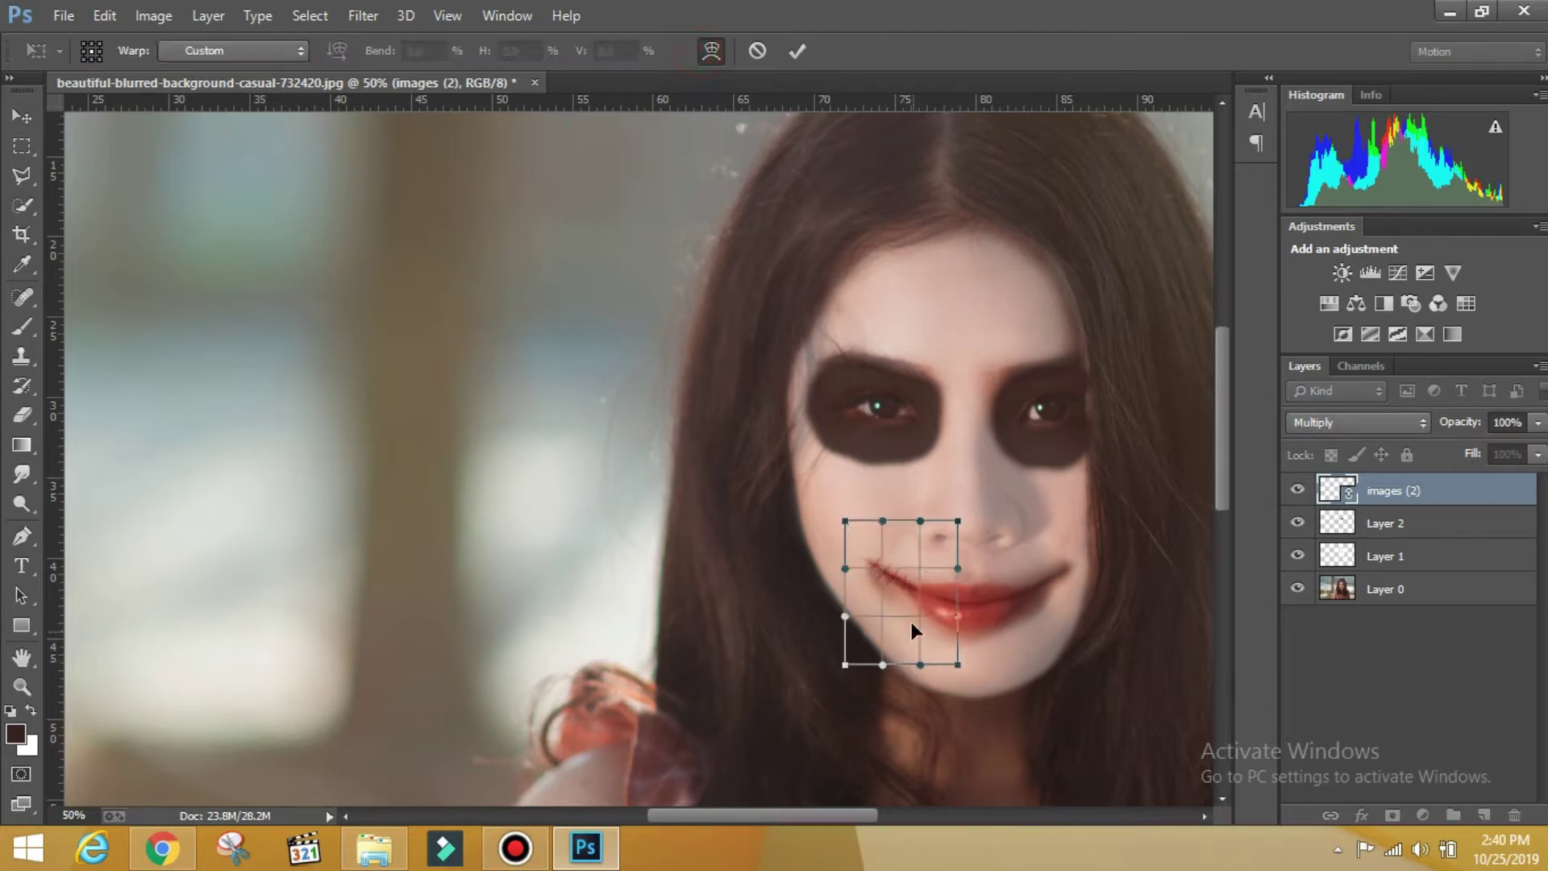
{"action": "left_click_drag", "start_coordinate": [934, 604], "coordinate": [891, 613]}
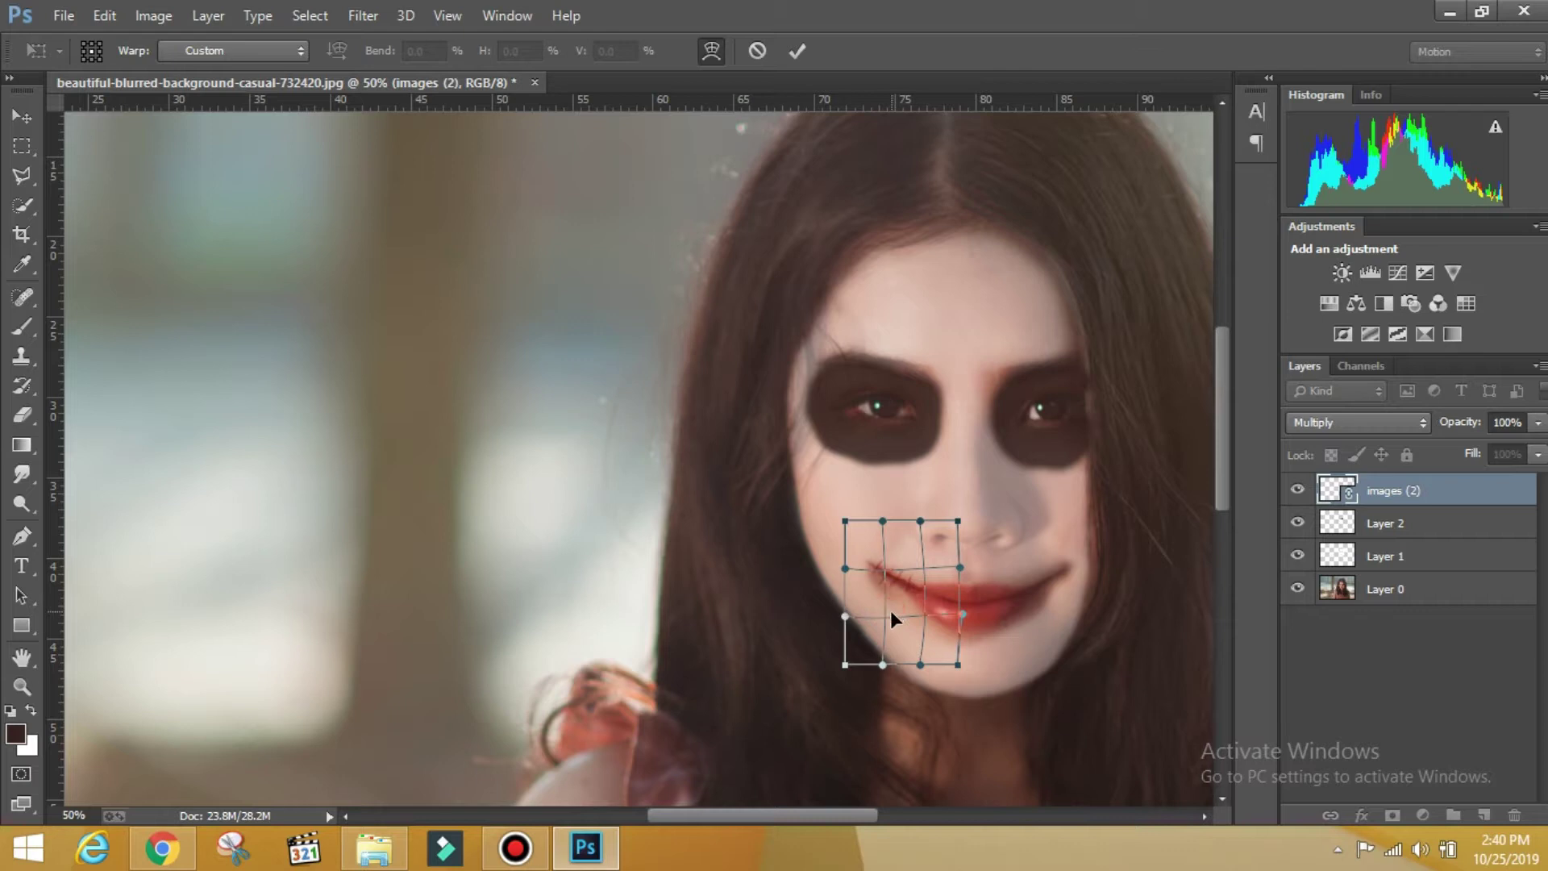
{"action": "left_click_drag", "start_coordinate": [882, 553], "coordinate": [853, 542]}
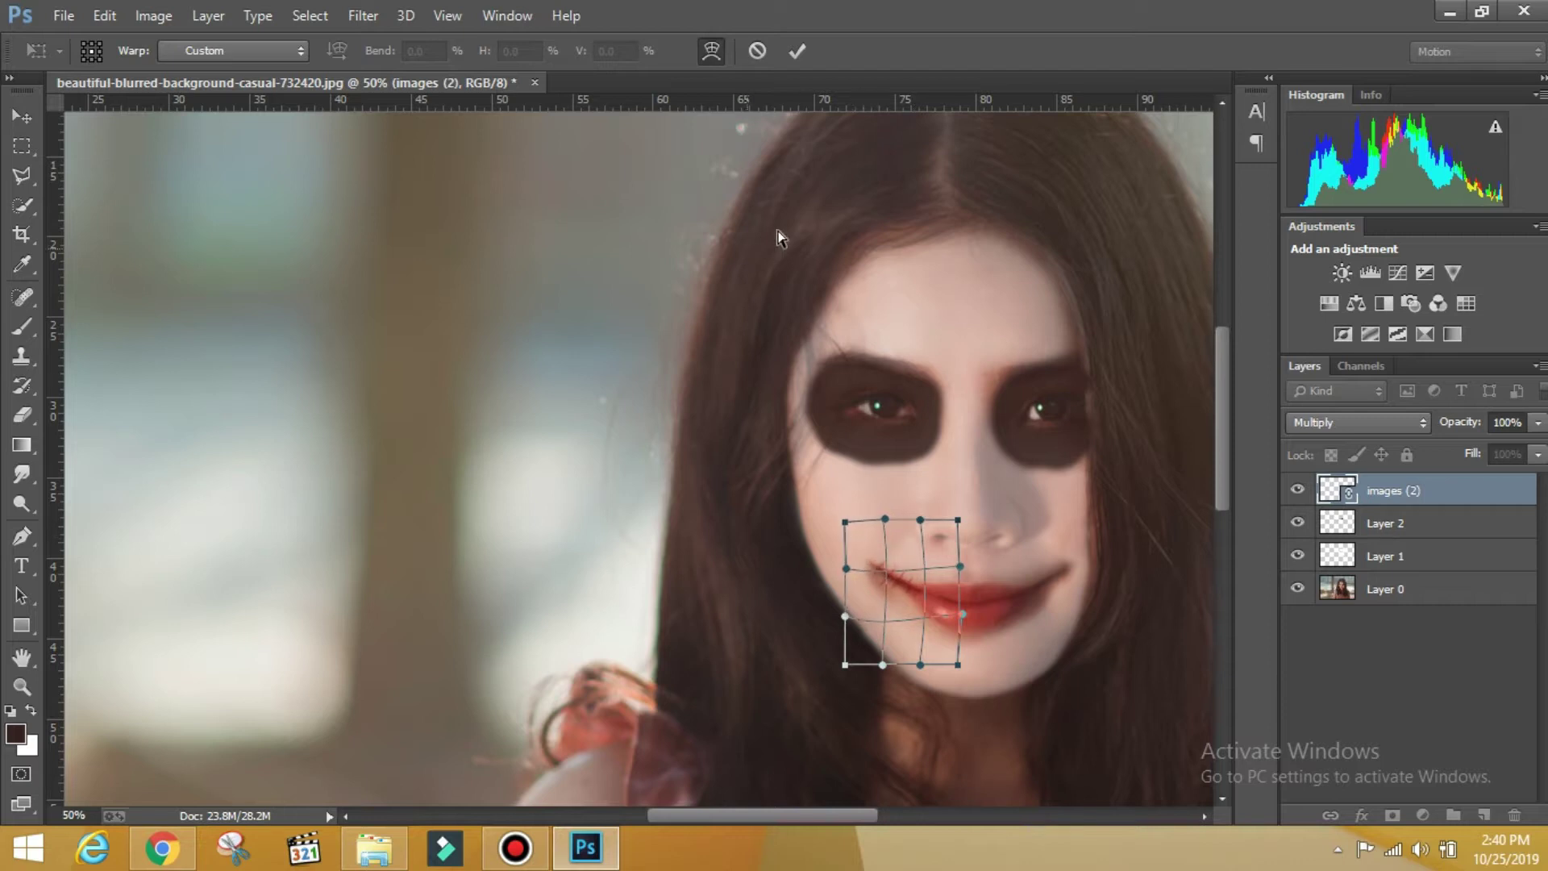
{"action": "key", "text": "Return"}
{"action": "key", "text": "ctrl+d"}
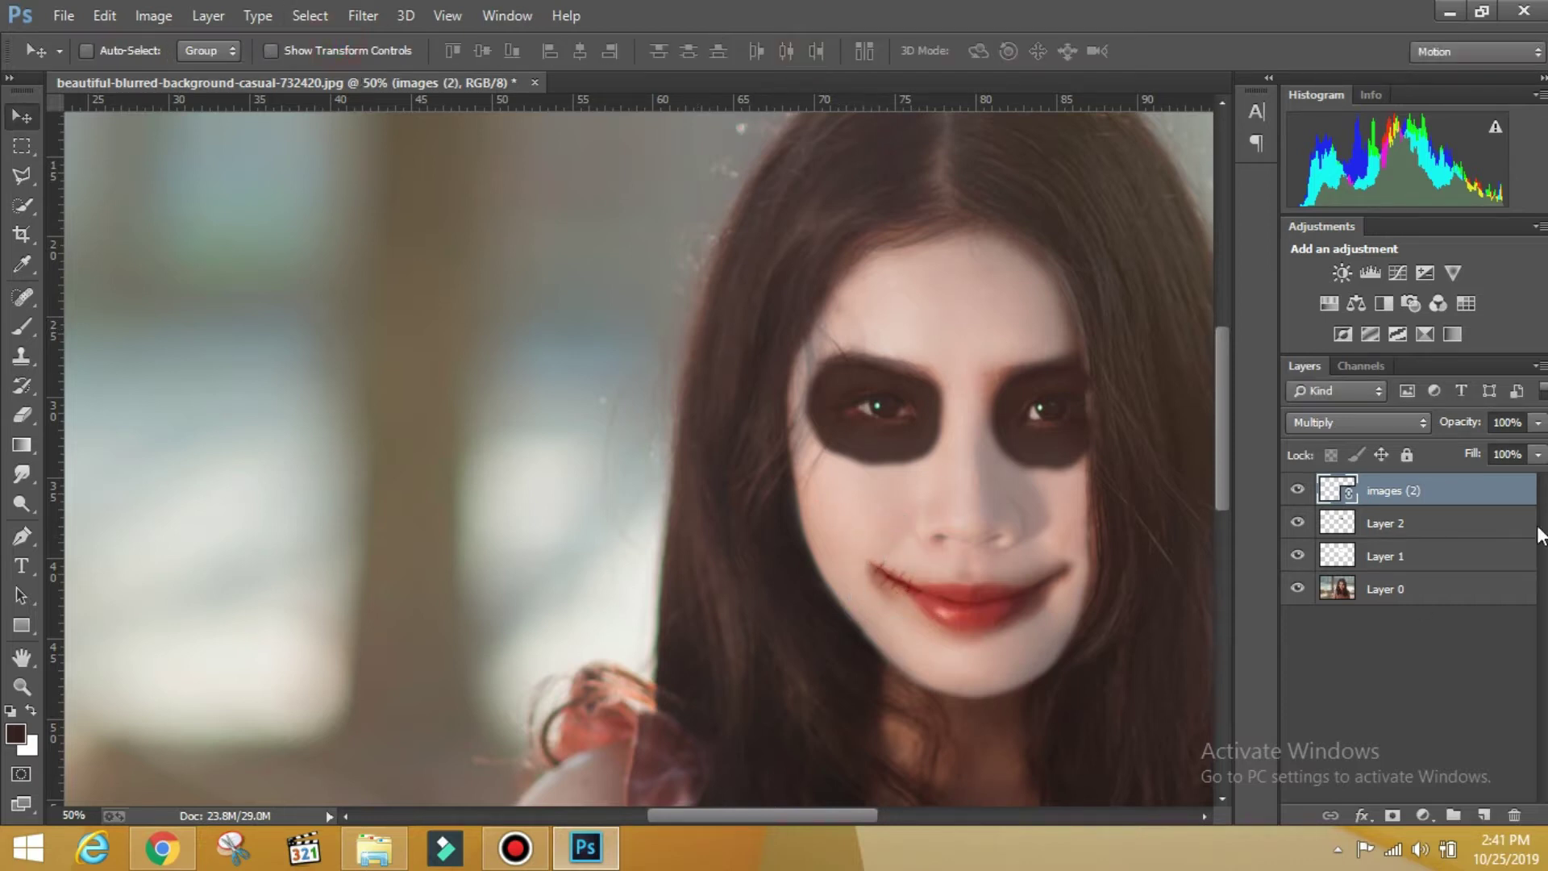
- Re-warp the scar's upper outer corner so it hugs the lip
{"action": "left_click", "coordinate": [336, 50]}
{"action": "mouse_move", "coordinate": [848, 540]}
{"action": "left_mouse_down"}
{"action": "mouse_move", "coordinate": [839, 559]}
{"action": "mouse_move", "coordinate": [824, 507]}
{"action": "left_mouse_up"}
{"action": "left_click", "coordinate": [711, 51]}
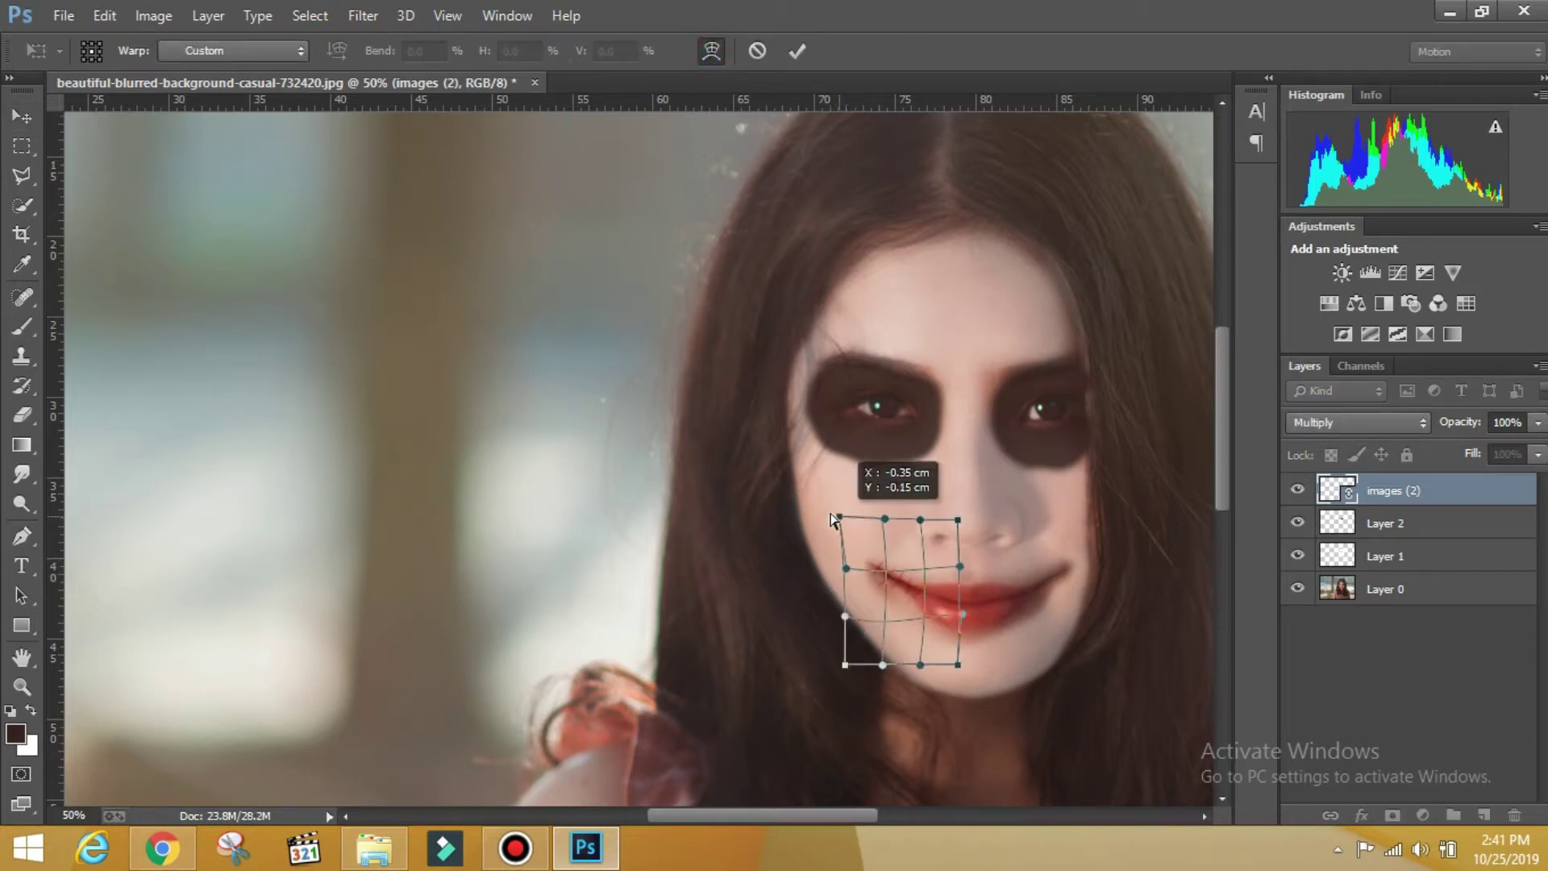
{"action": "left_click", "coordinate": [845, 570]}
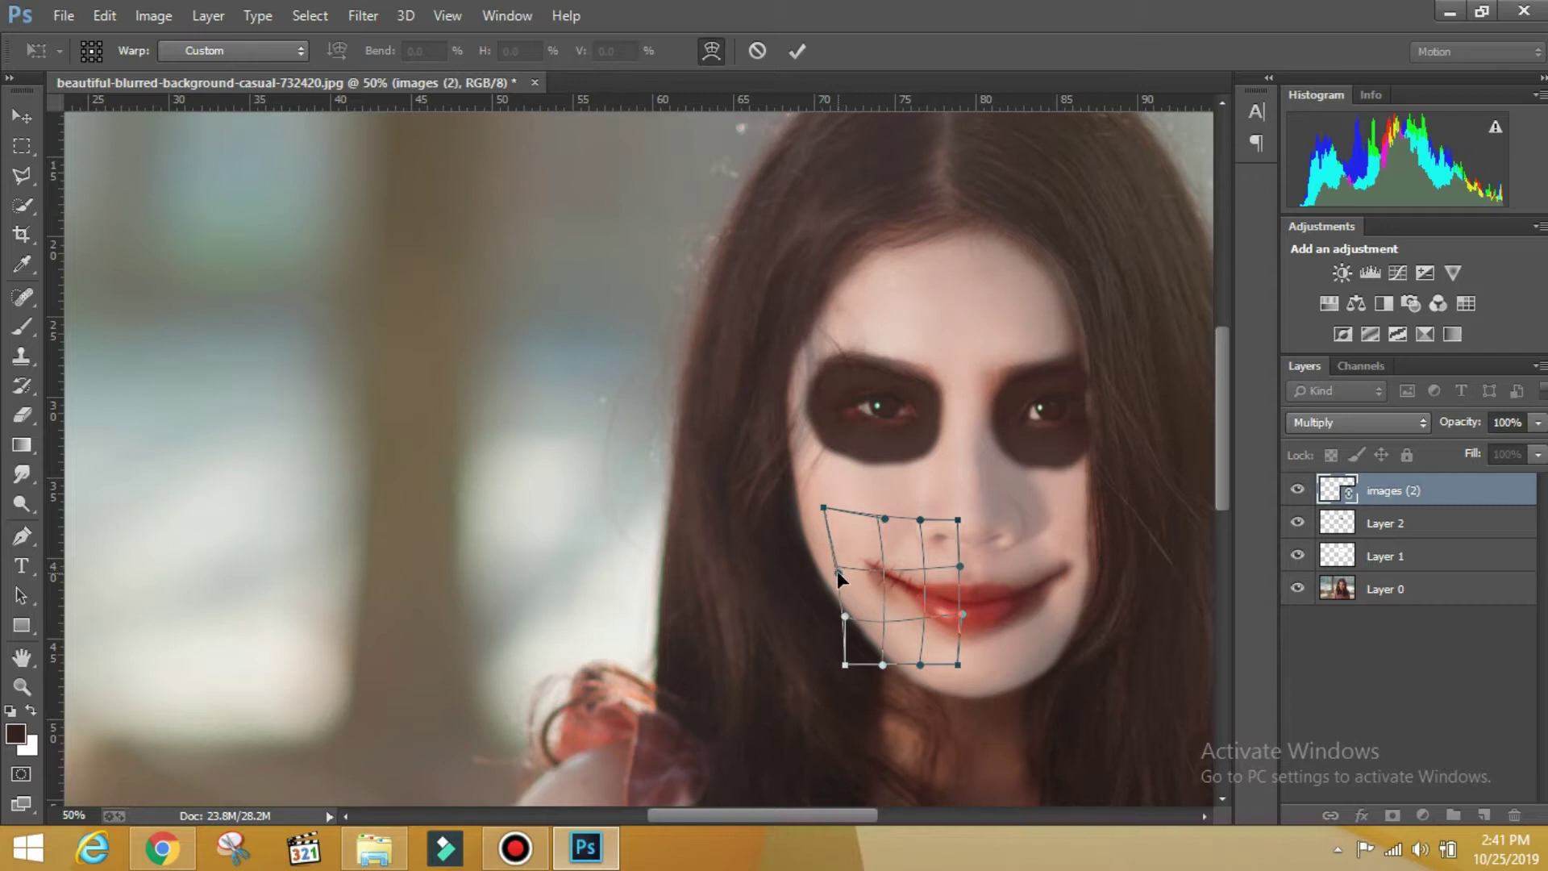
{"action": "left_click", "coordinate": [797, 50]}
{"action": "left_click", "coordinate": [821, 506]}
{"action": "left_click", "coordinate": [712, 51]}
{"action": "left_click_drag", "start_coordinate": [820, 508], "coordinate": [846, 502]}
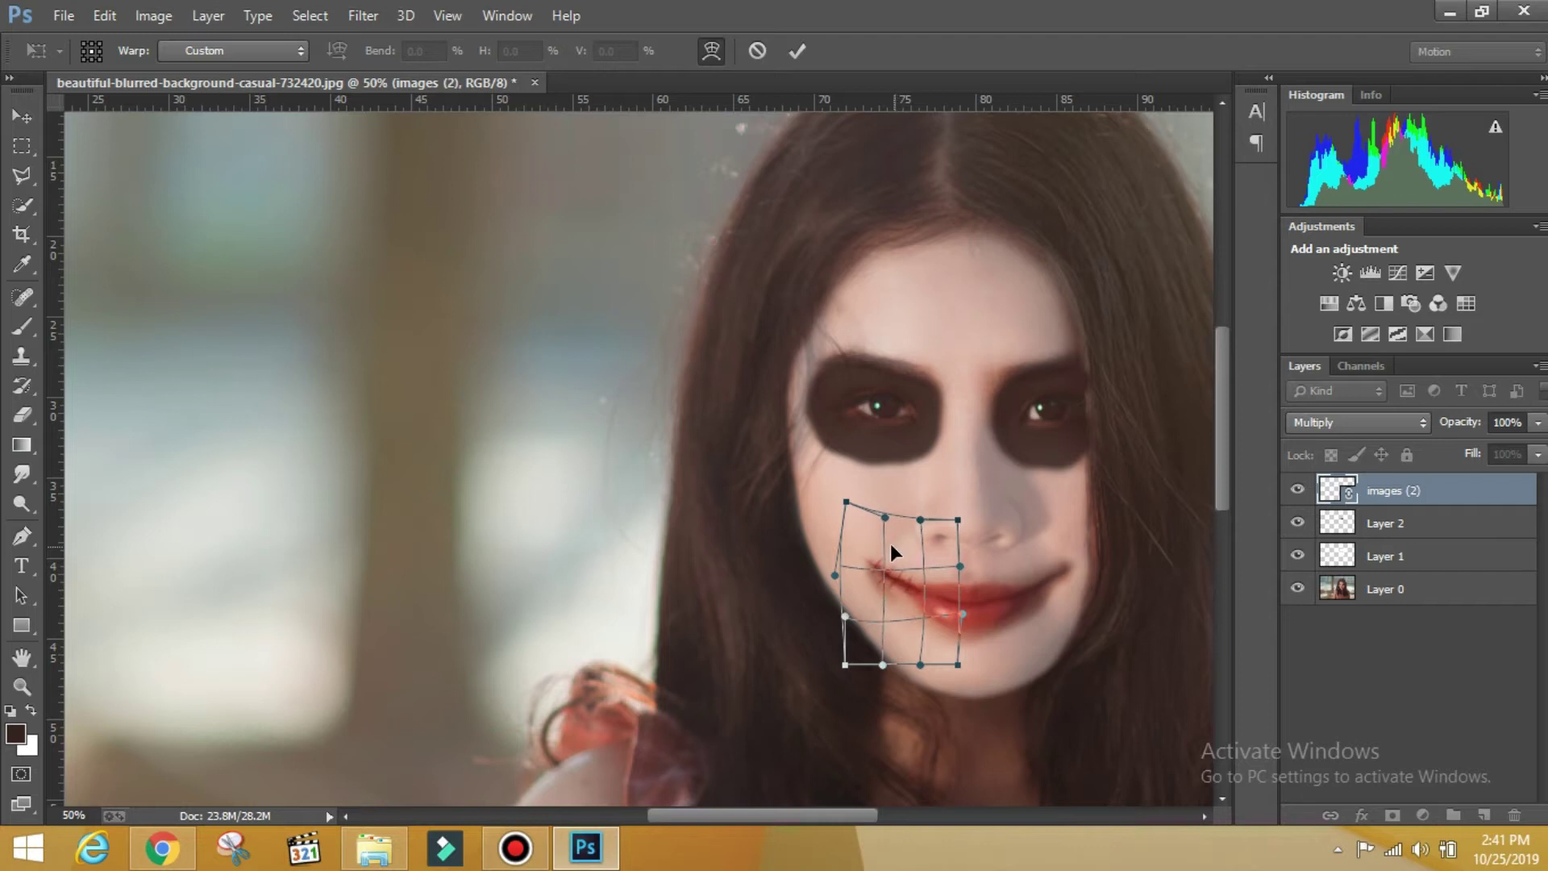
{"action": "left_click", "coordinate": [803, 58]}
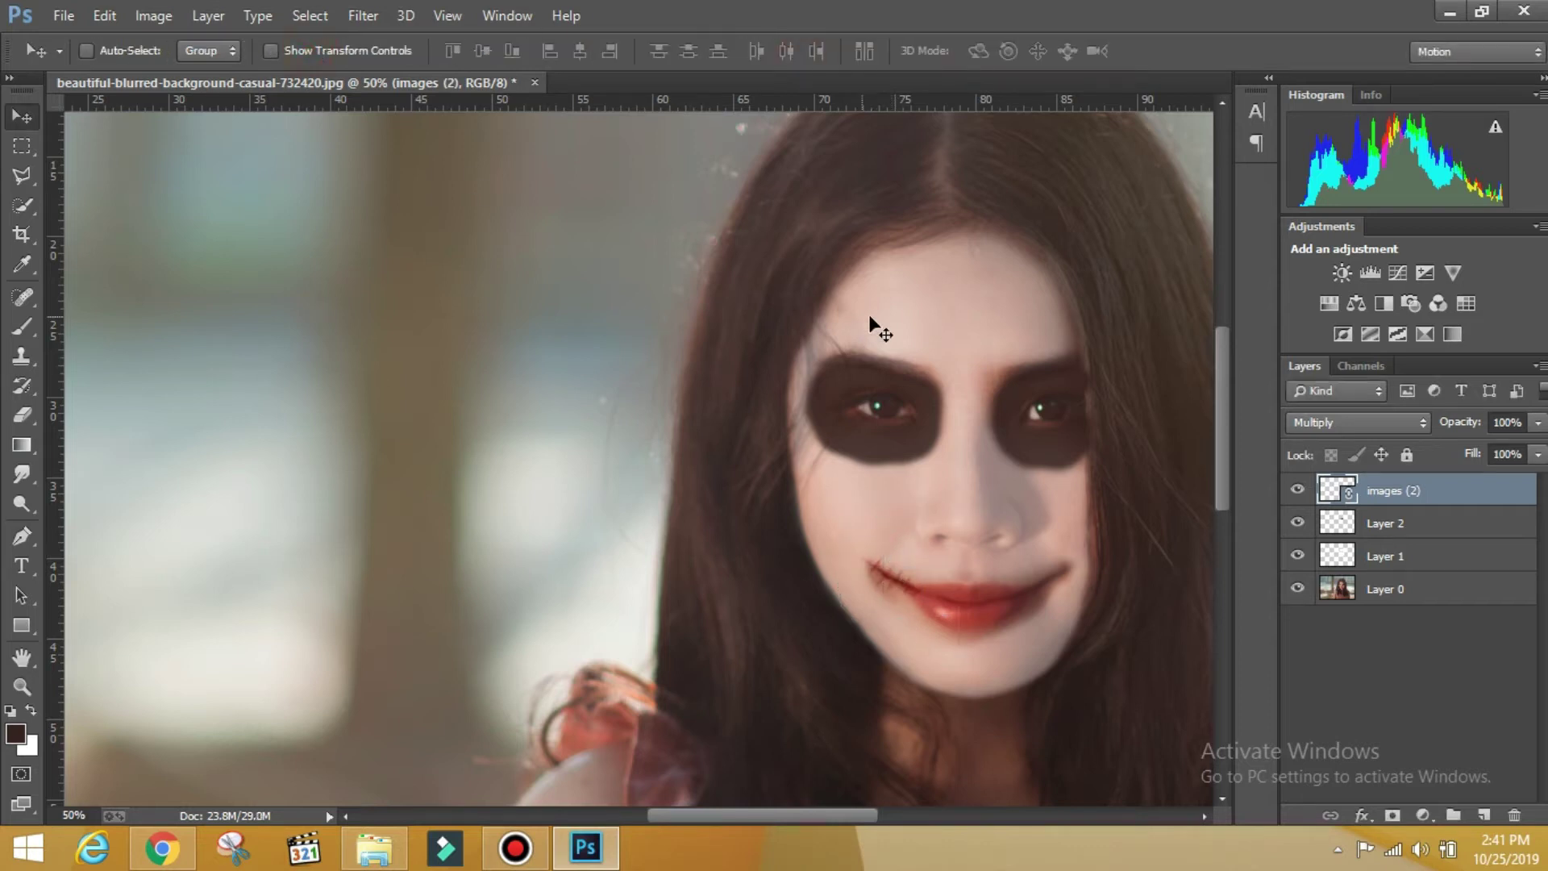
{"action": "left_click", "coordinate": [1381, 489]}
- Duplicate the images (2) scar, then move and rotate the copy onto the right mouth corner
{"action": "key", "text": "ctrl+j"}
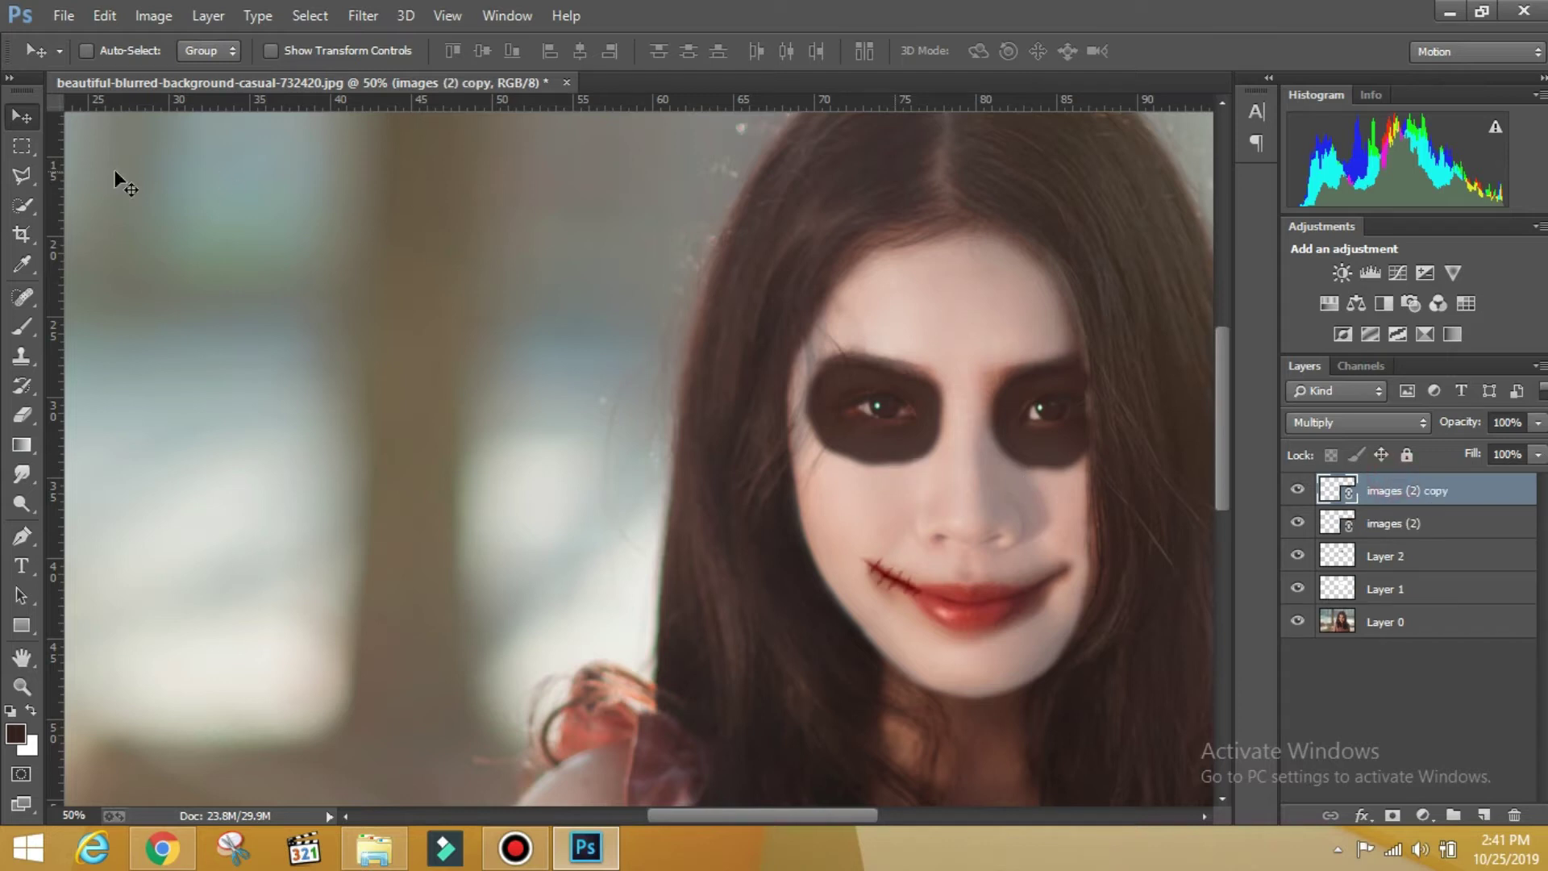
{"action": "mouse_move", "coordinate": [905, 598]}
{"action": "left_mouse_down"}
{"action": "mouse_move", "coordinate": [1018, 650]}
{"action": "mouse_move", "coordinate": [1073, 601]}
{"action": "left_mouse_up"}
{"action": "key", "text": "ctrl+t"}
{"action": "left_click_drag", "start_coordinate": [1020, 425], "coordinate": [1202, 613]}
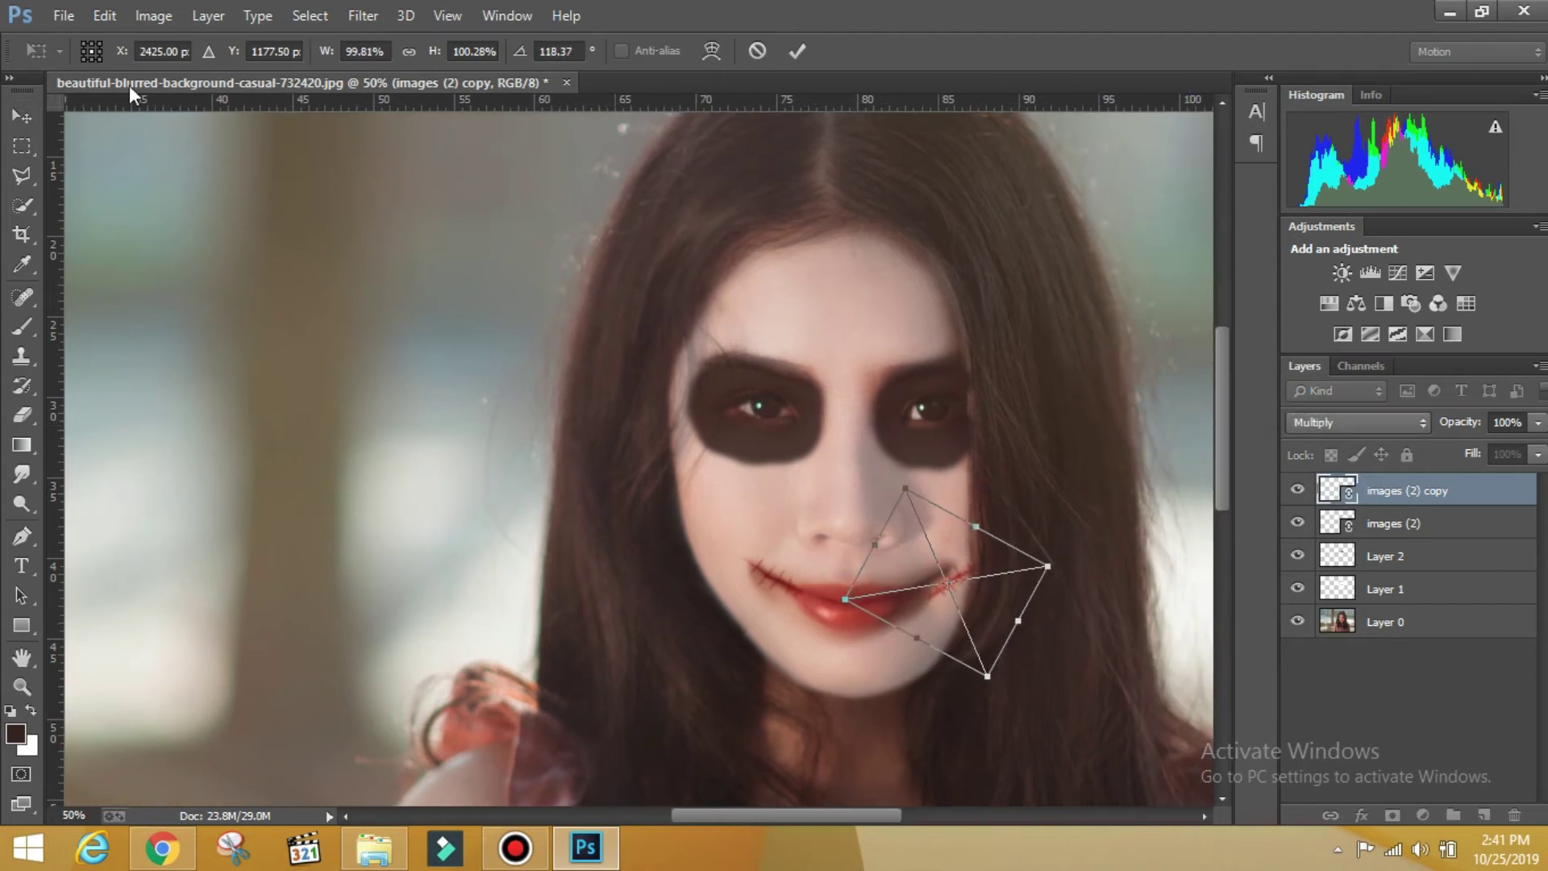
{"action": "left_click", "coordinate": [796, 50]}
{"action": "left_click_drag", "start_coordinate": [945, 606], "coordinate": [931, 604]}
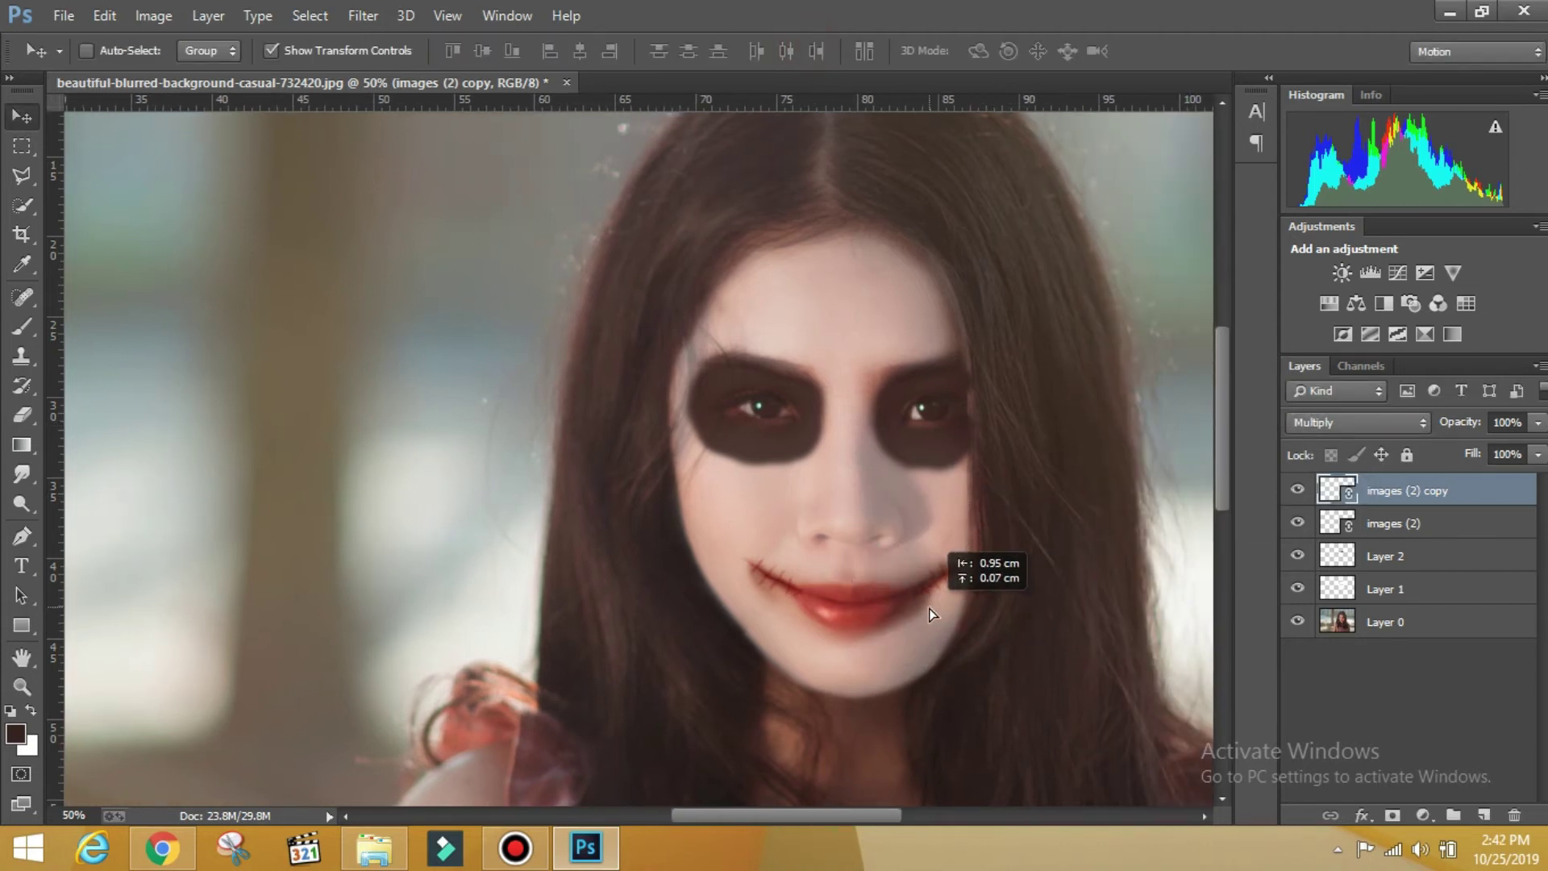
{"action": "left_click_drag", "start_coordinate": [931, 605], "coordinate": [927, 602]}
- Warp the scar copy so it bends along the right side of the smile
{"action": "left_click", "coordinate": [831, 504]}
{"action": "left_click", "coordinate": [711, 51]}
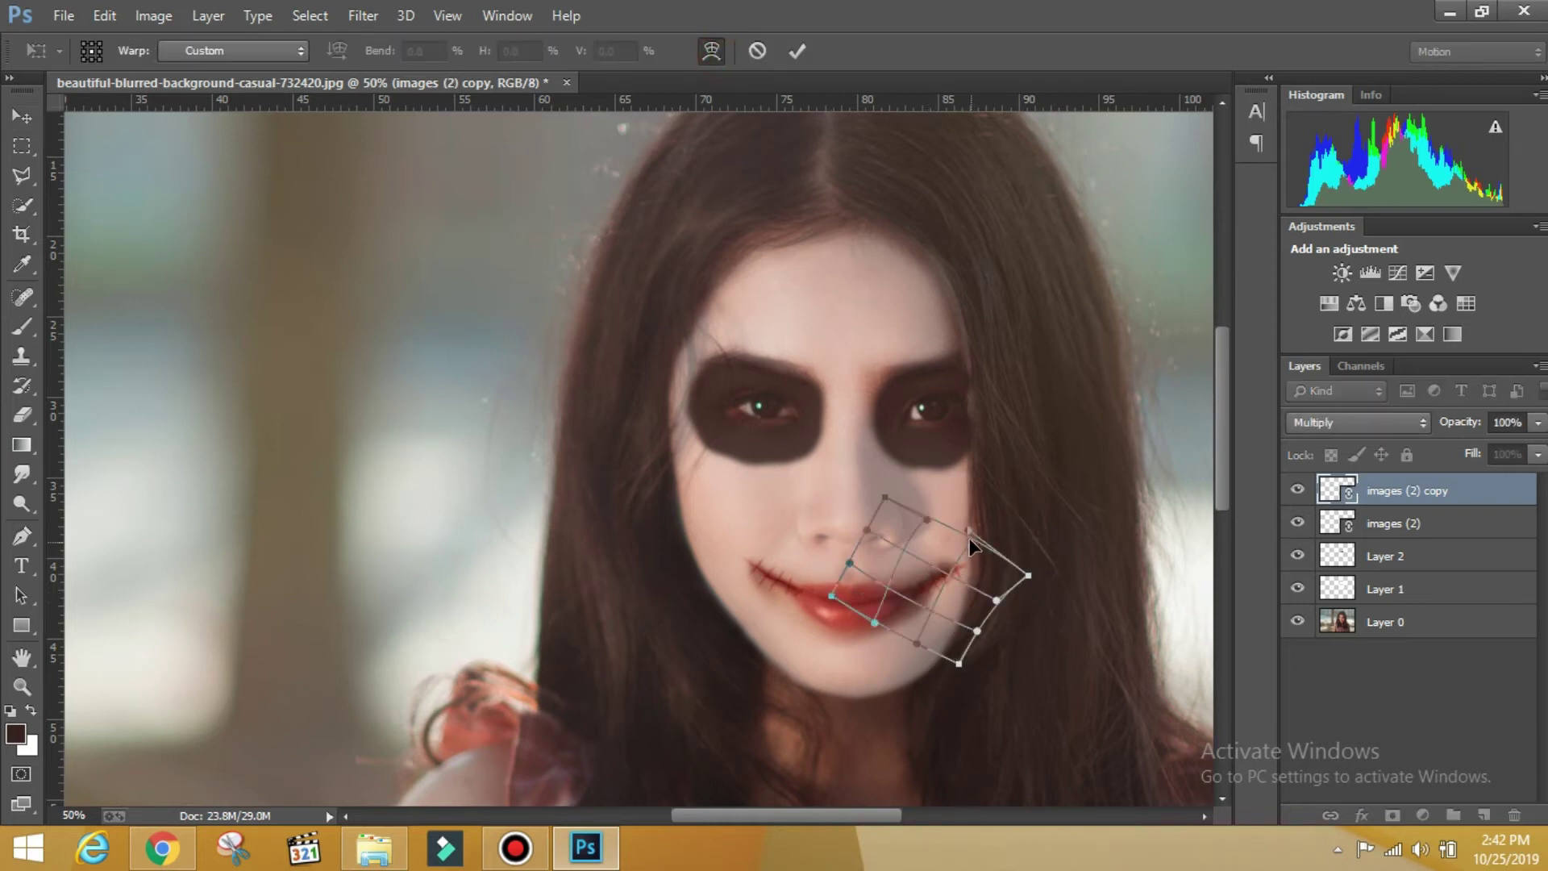
{"action": "left_click_drag", "start_coordinate": [955, 528], "coordinate": [950, 521]}
{"action": "left_click_drag", "start_coordinate": [1028, 576], "coordinate": [997, 550]}
{"action": "left_click_drag", "start_coordinate": [949, 617], "coordinate": [892, 587]}
{"action": "left_click_drag", "start_coordinate": [997, 549], "coordinate": [1009, 533]}
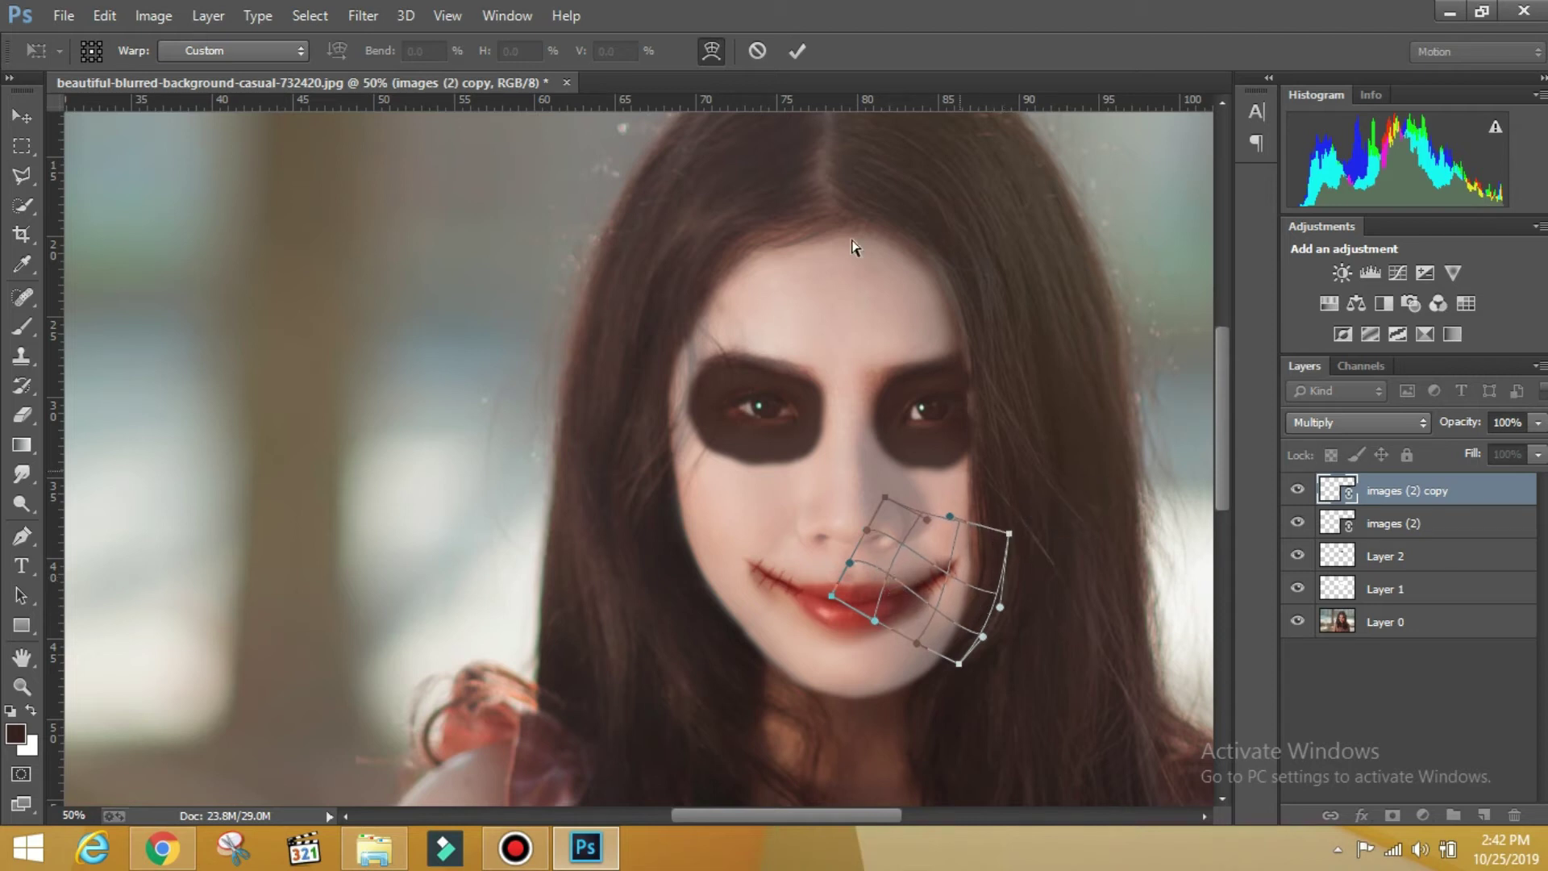
{"action": "left_click", "coordinate": [797, 51]}
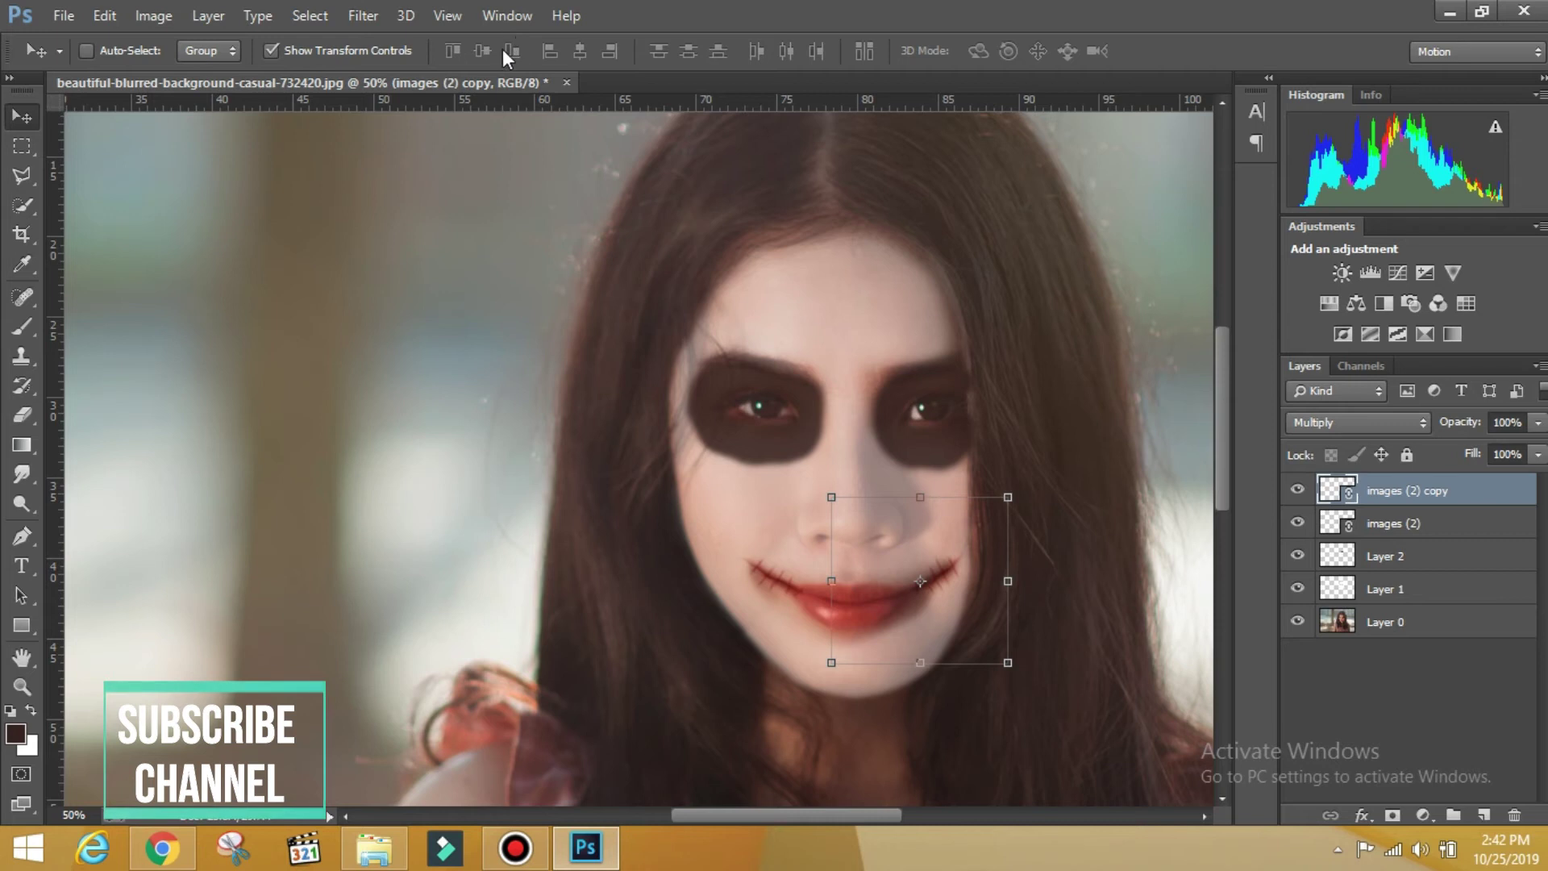
- Zoom in on the face and toggle the scar and eye-socket layers on and off to compare
{"action": "left_click", "coordinate": [359, 53]}
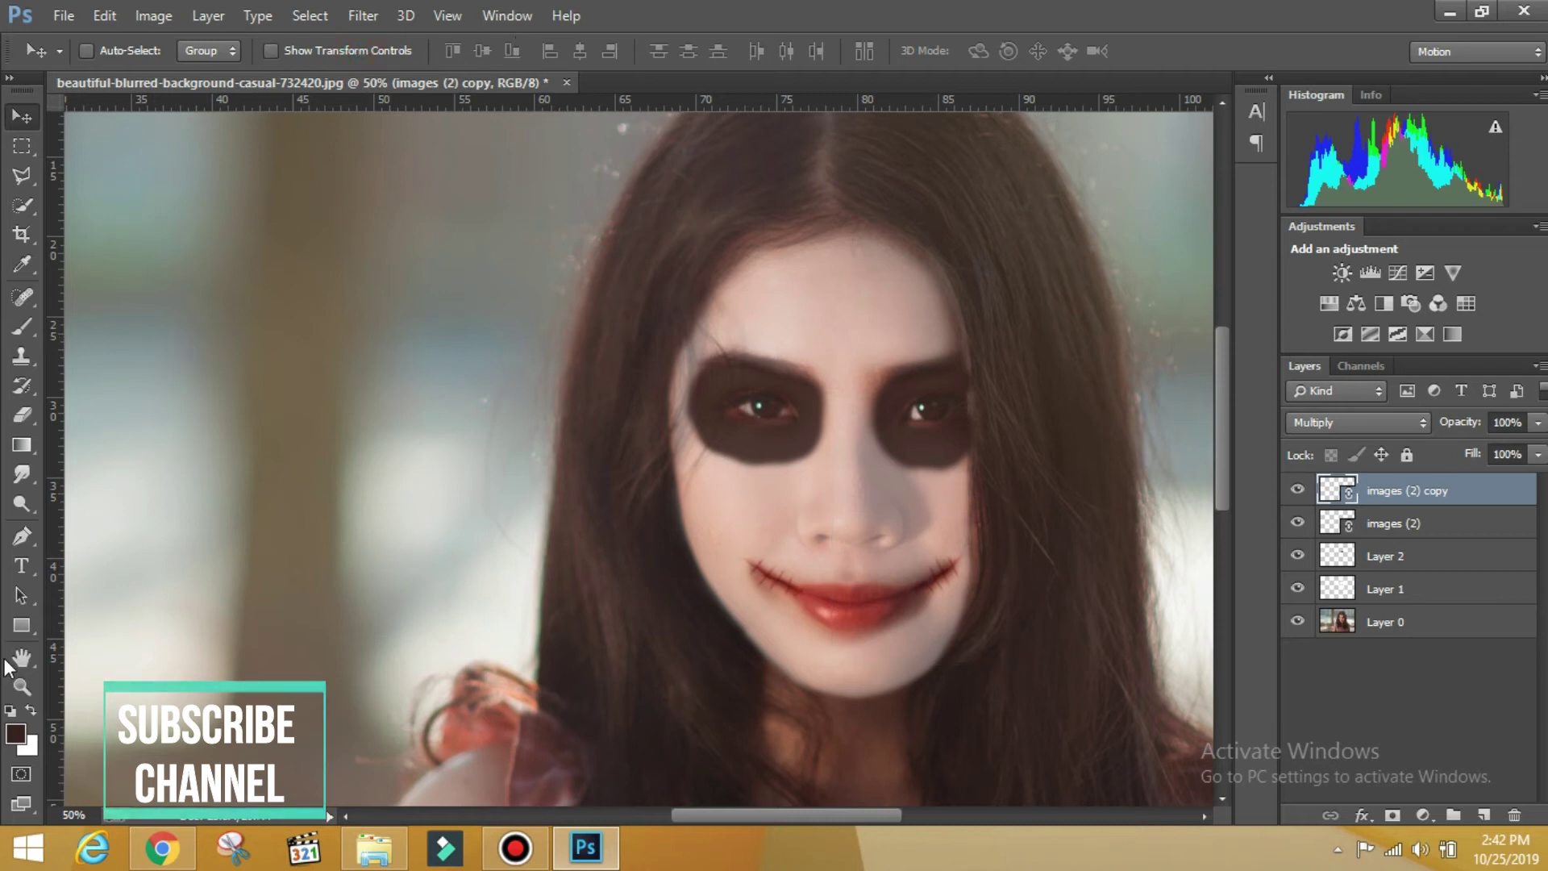
{"action": "left_click", "coordinate": [20, 685]}
{"action": "left_click", "coordinate": [675, 49]}
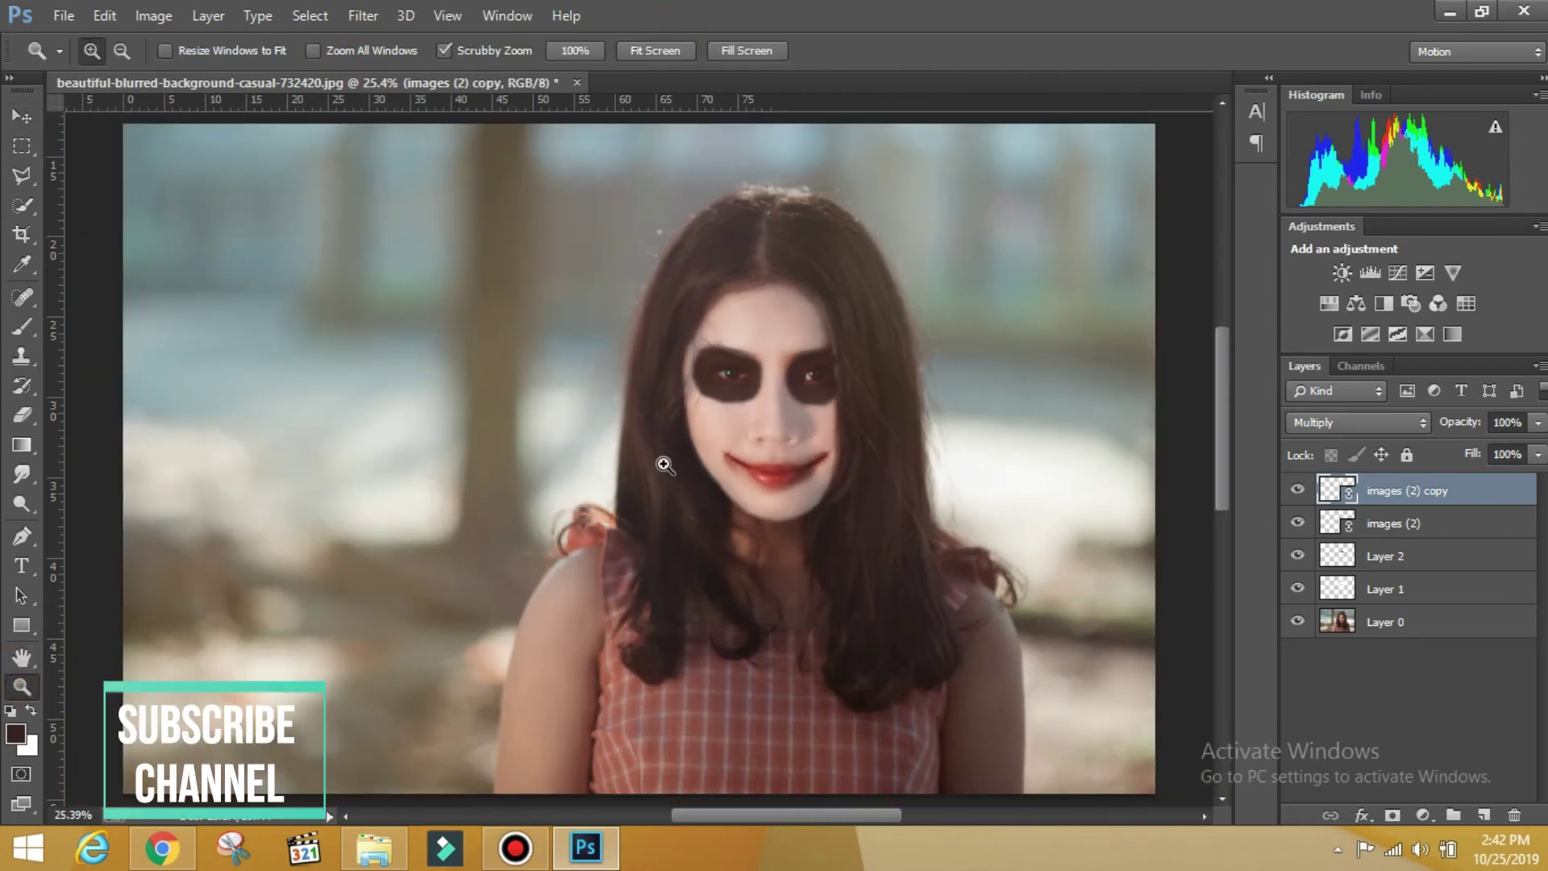
{"action": "left_click", "coordinate": [694, 424]}
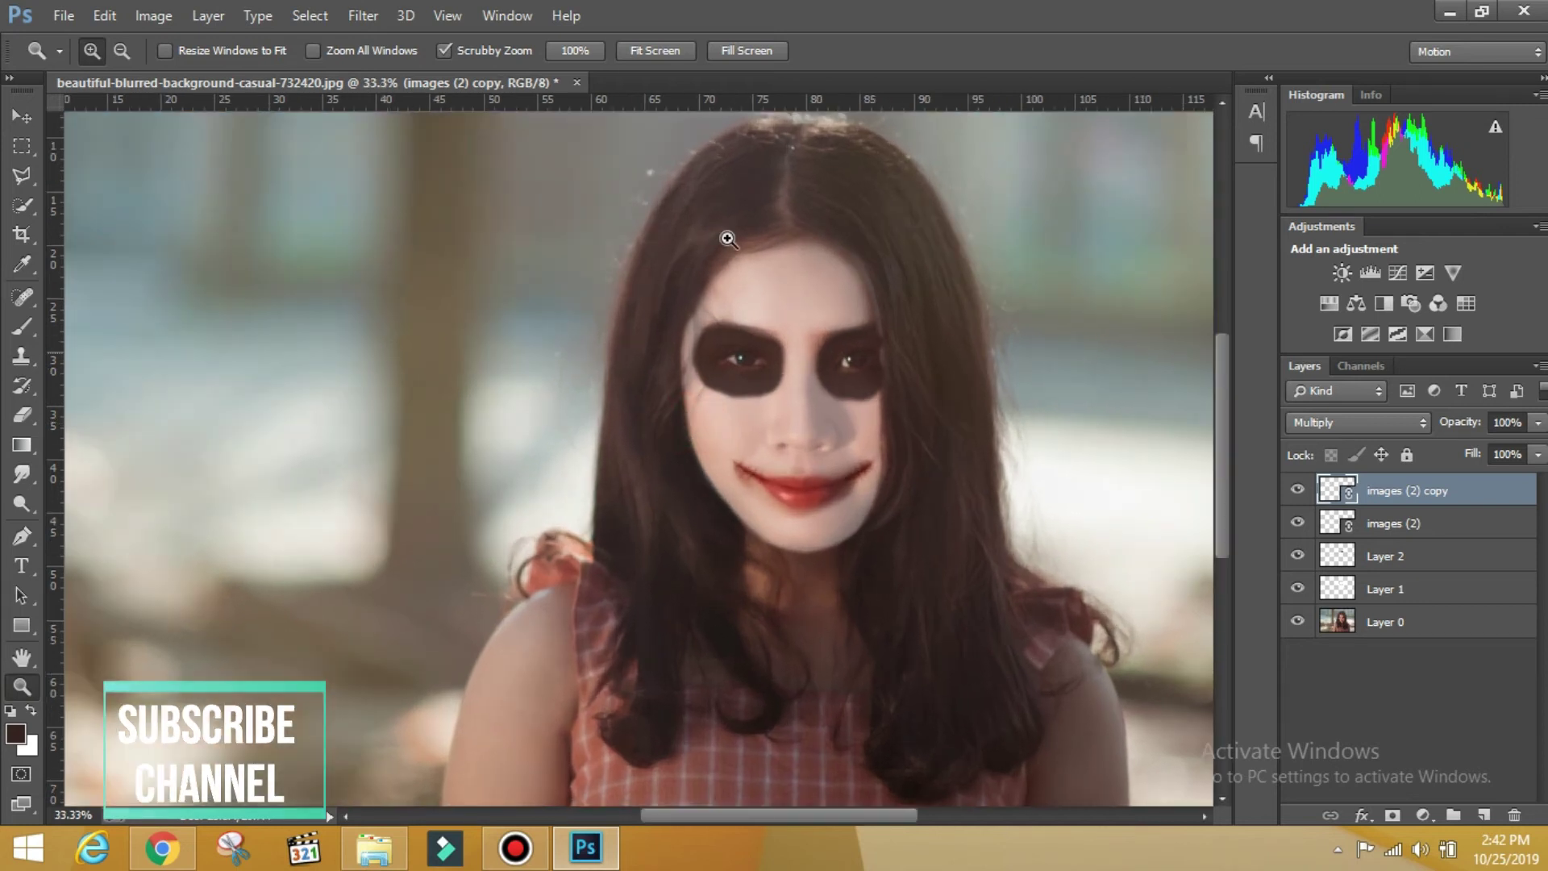
{"action": "left_click", "coordinate": [1407, 526]}
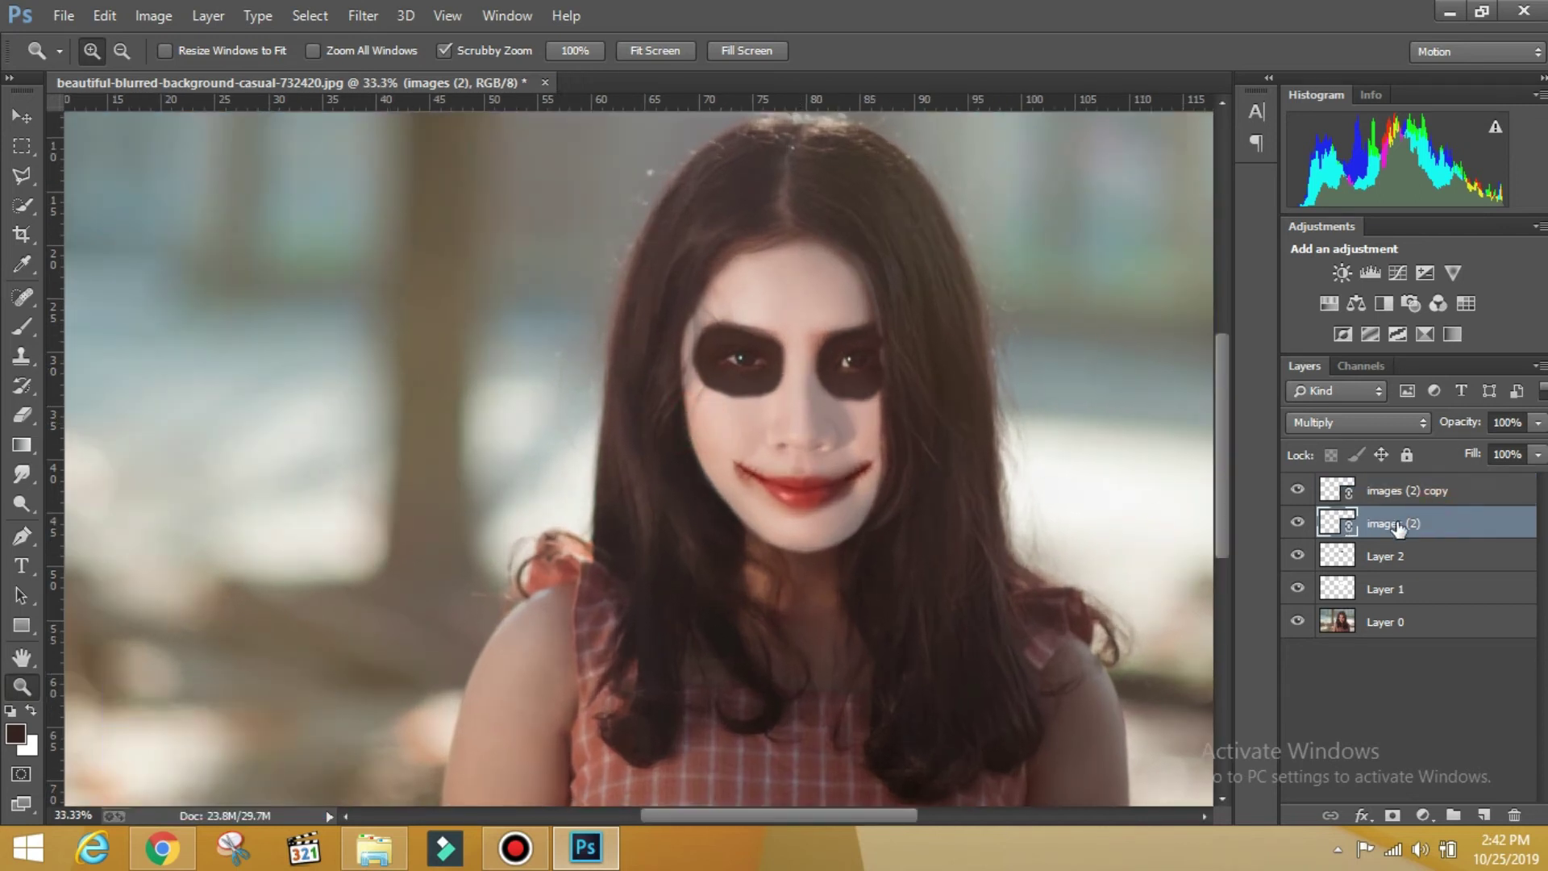
{"action": "left_click", "coordinate": [1297, 522]}
{"action": "left_click", "coordinate": [1298, 523]}
{"action": "left_click", "coordinate": [1342, 557]}
{"action": "left_click", "coordinate": [1298, 556]}
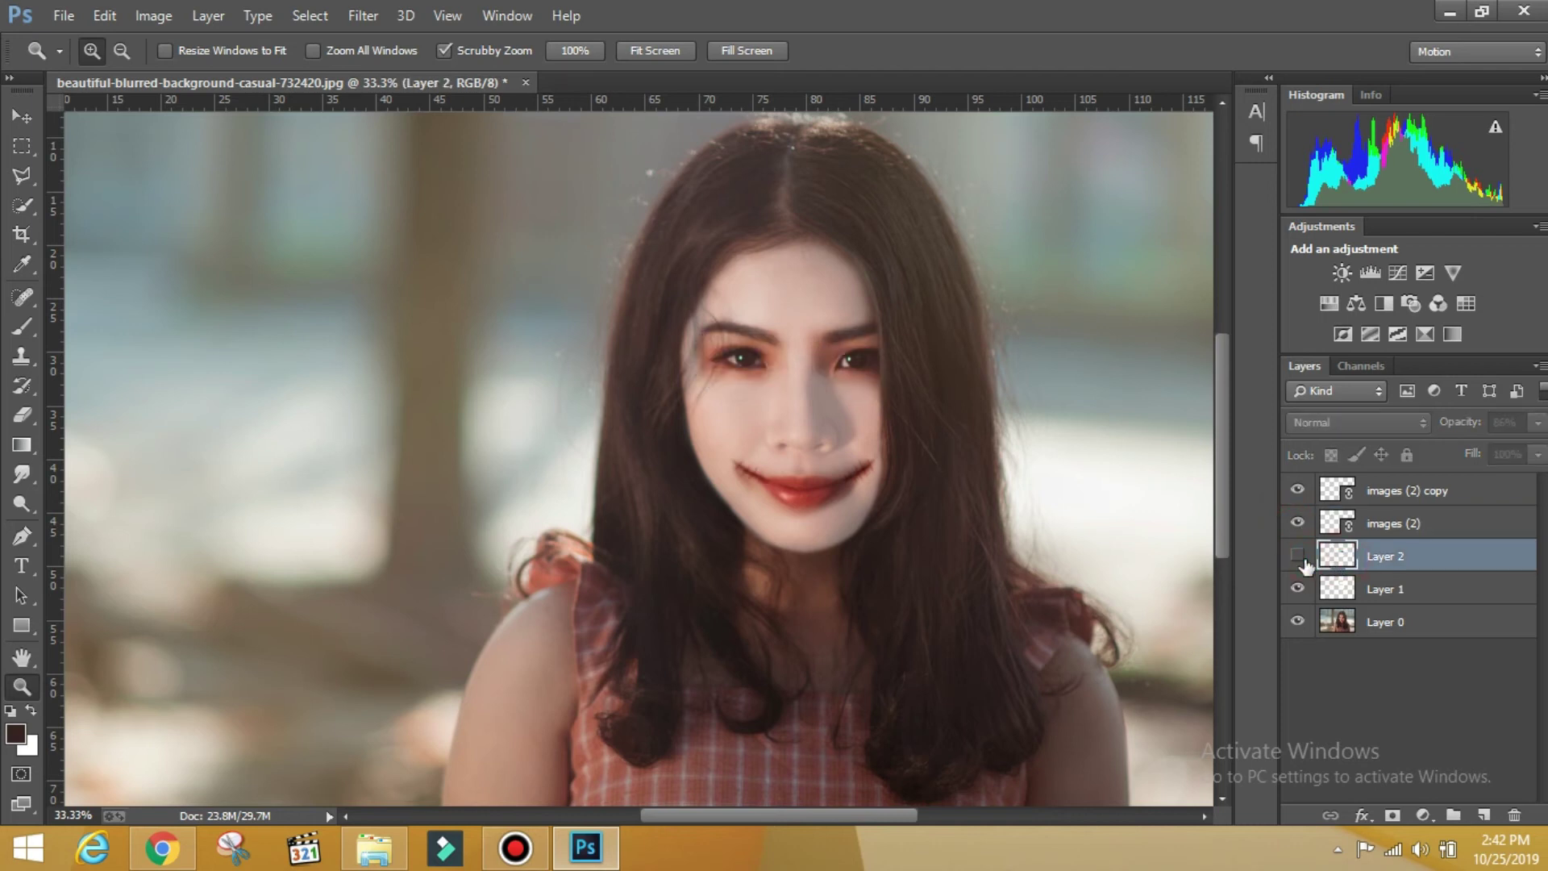
- Lower Layer 2's eye-socket opacity to 87% and review the whole portrait
{"action": "left_click", "coordinate": [1298, 555]}
{"action": "left_click", "coordinate": [1538, 422]}
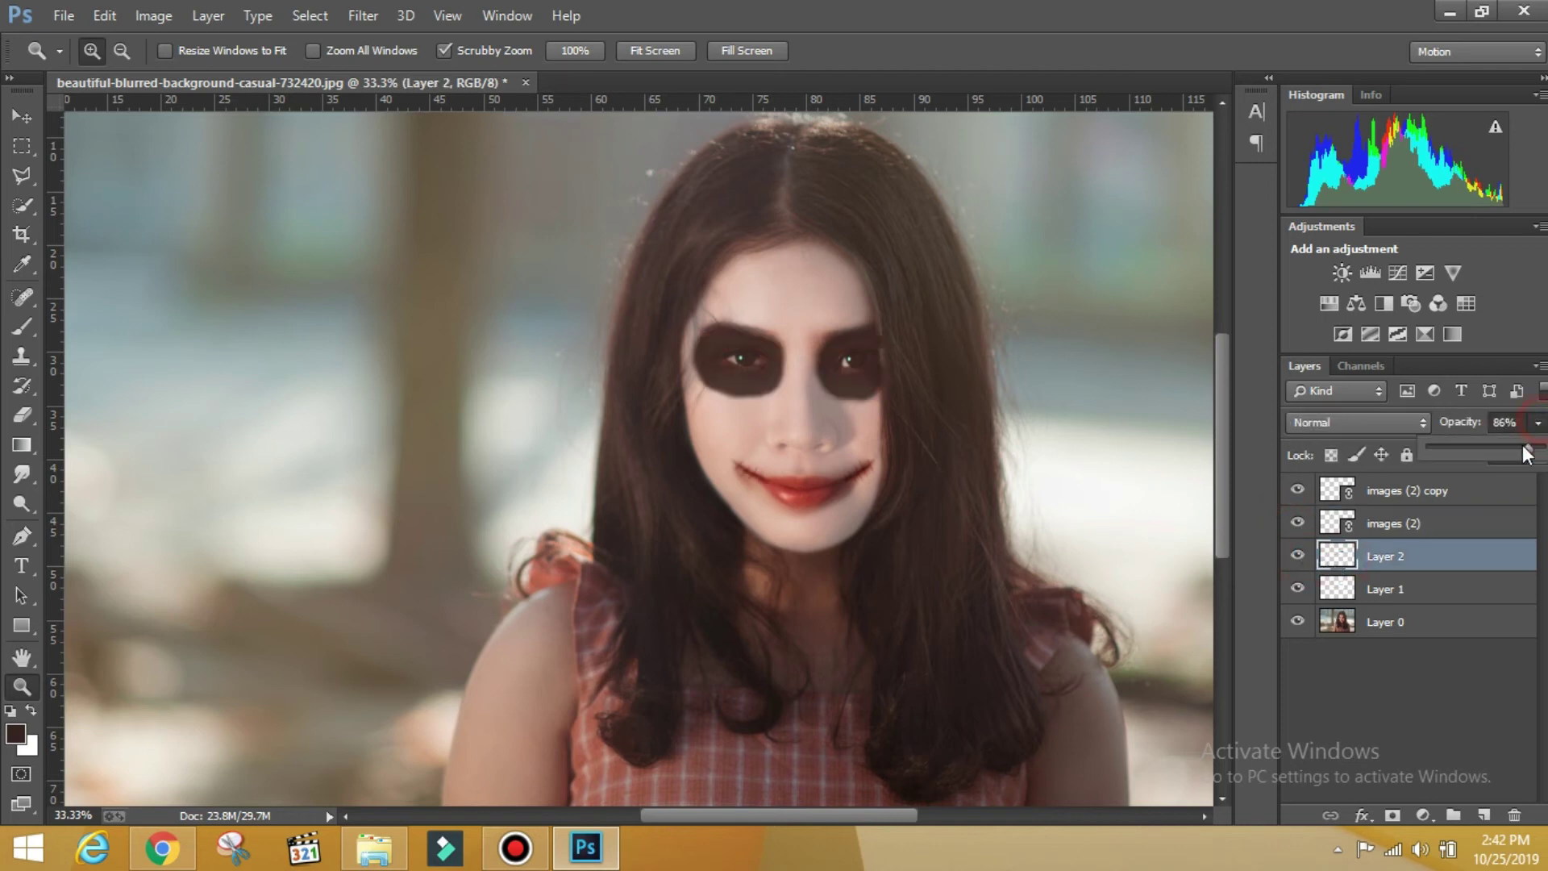
{"action": "left_click_drag", "start_coordinate": [1517, 449], "coordinate": [1532, 453]}
{"action": "left_click", "coordinate": [679, 50]}
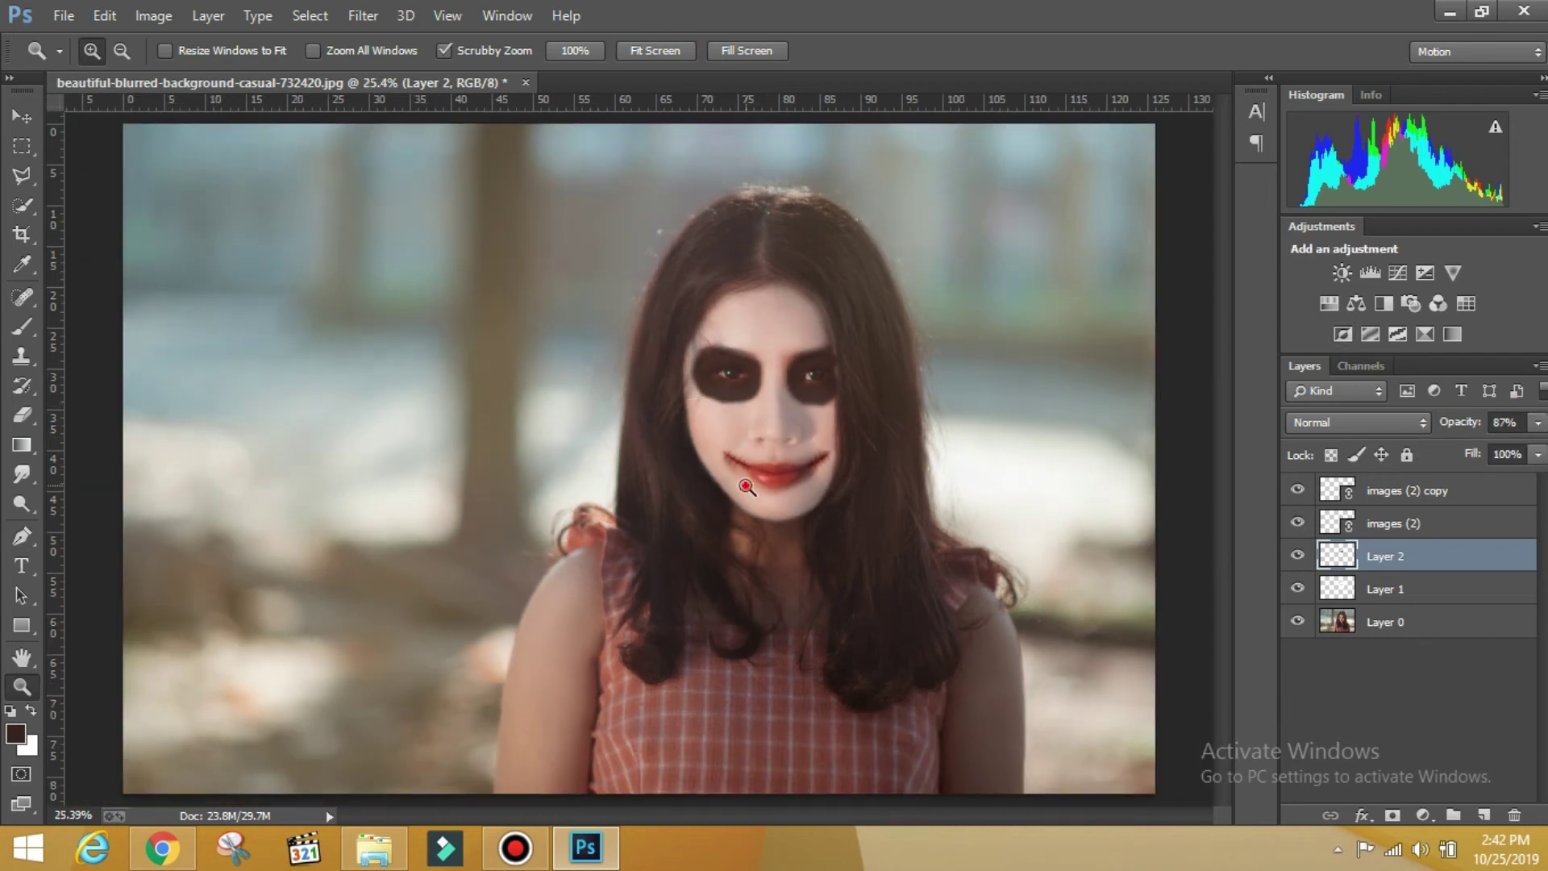
{"action": "left_click", "coordinate": [747, 487]}
{"action": "left_click", "coordinate": [808, 335]}
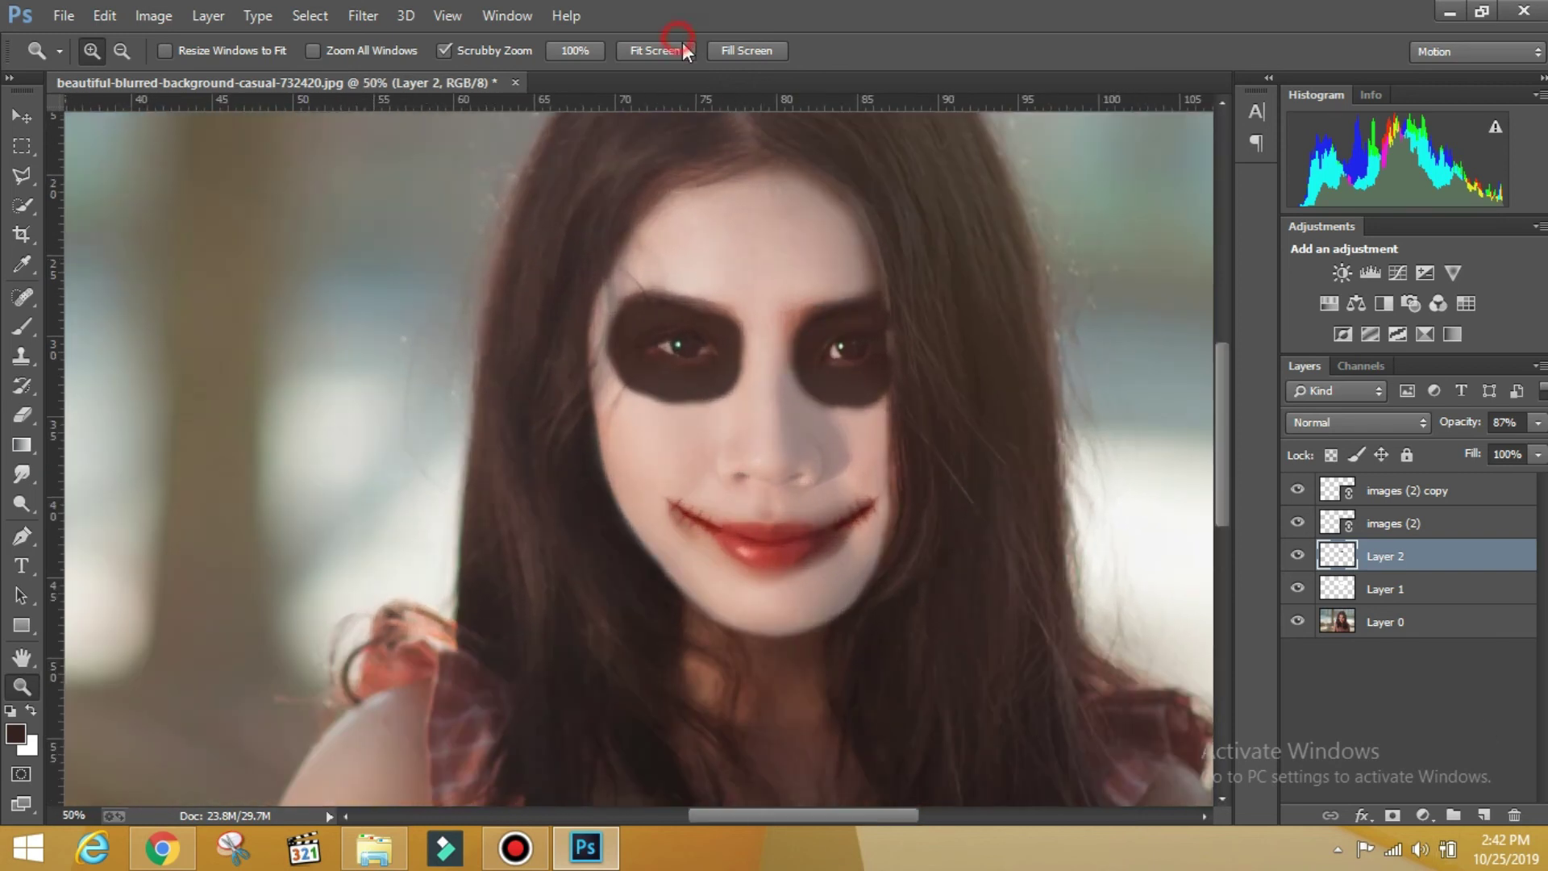
{"action": "left_click", "coordinate": [655, 50]}
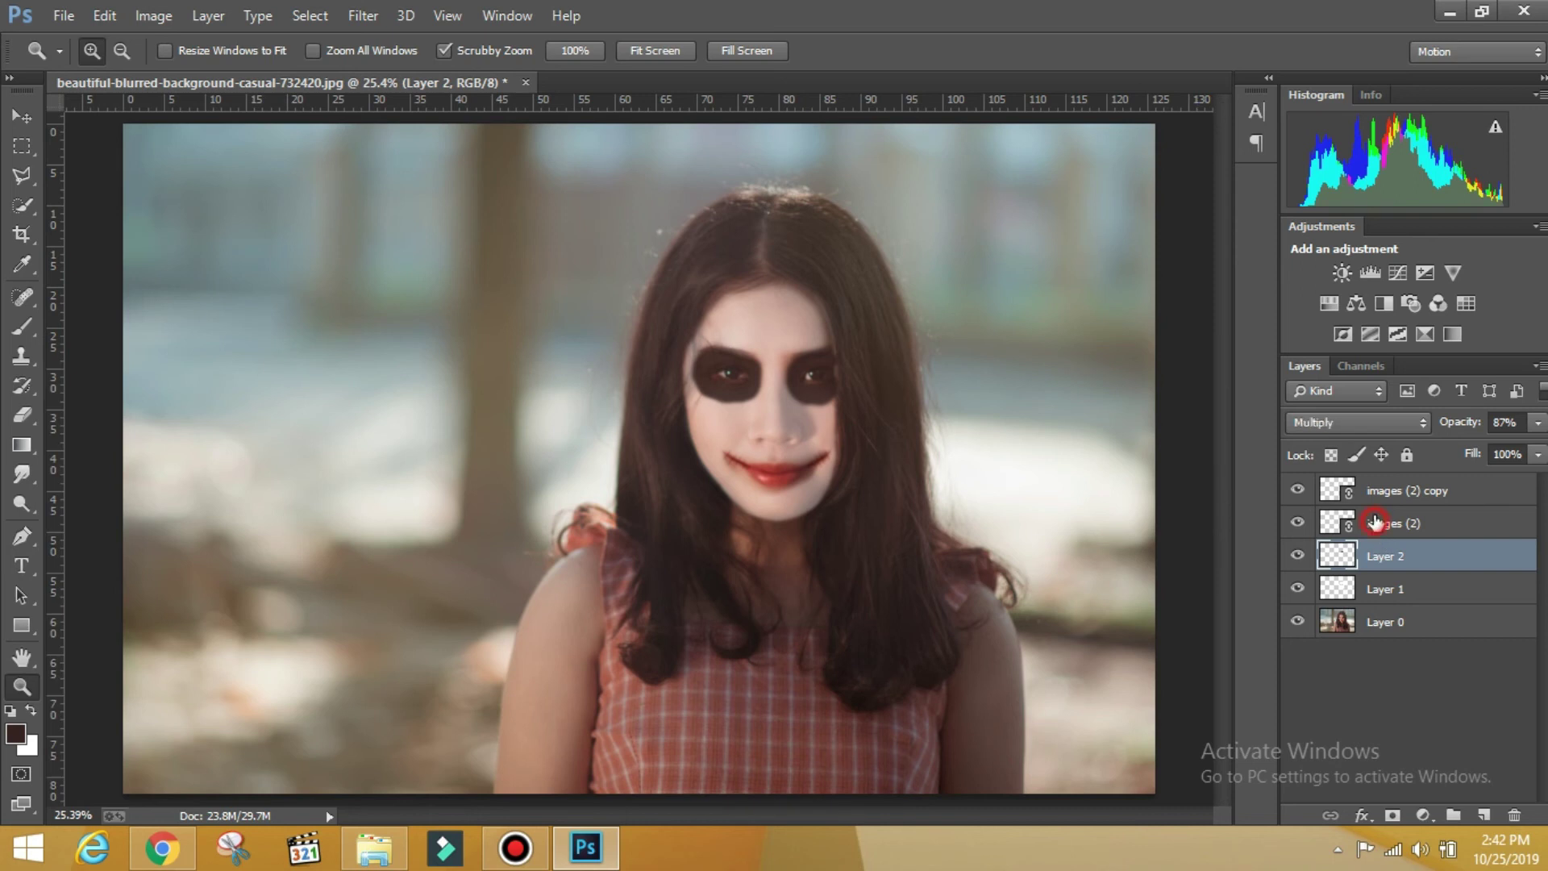
- Select images (2) and images (2) copy together and drop both to 83% opacity
{"action": "left_click", "coordinate": [1381, 522]}
{"action": "left_click", "coordinate": [1385, 492], "text": "shift"}
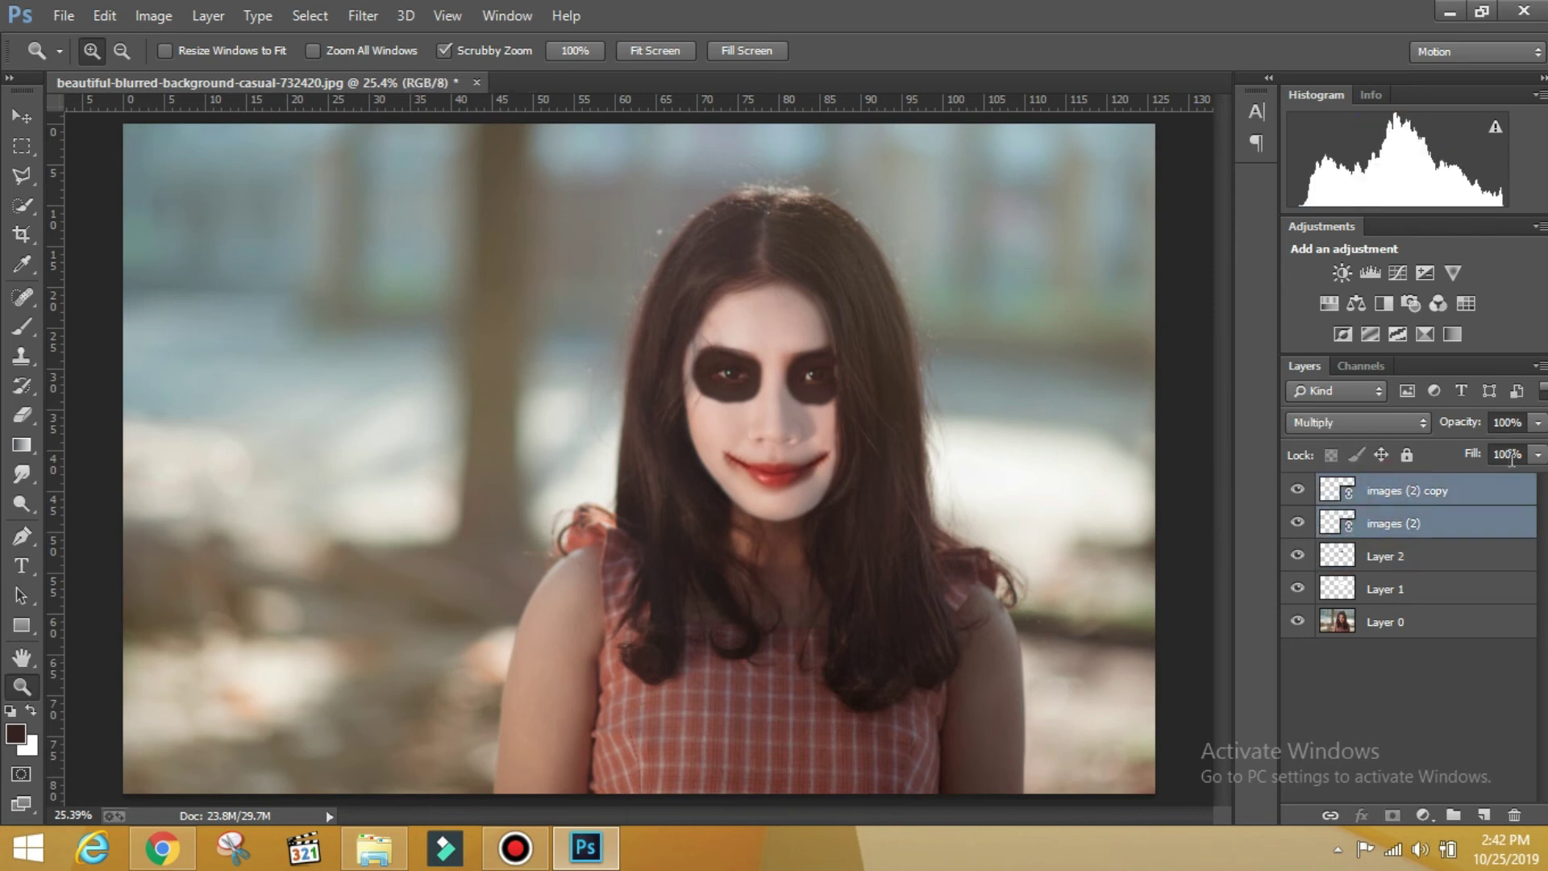
{"action": "left_click", "coordinate": [1538, 422]}
{"action": "mouse_move", "coordinate": [1536, 447]}
{"action": "left_mouse_down"}
{"action": "mouse_move", "coordinate": [1513, 448]}
{"action": "mouse_move", "coordinate": [1523, 456]}
{"action": "left_mouse_up"}
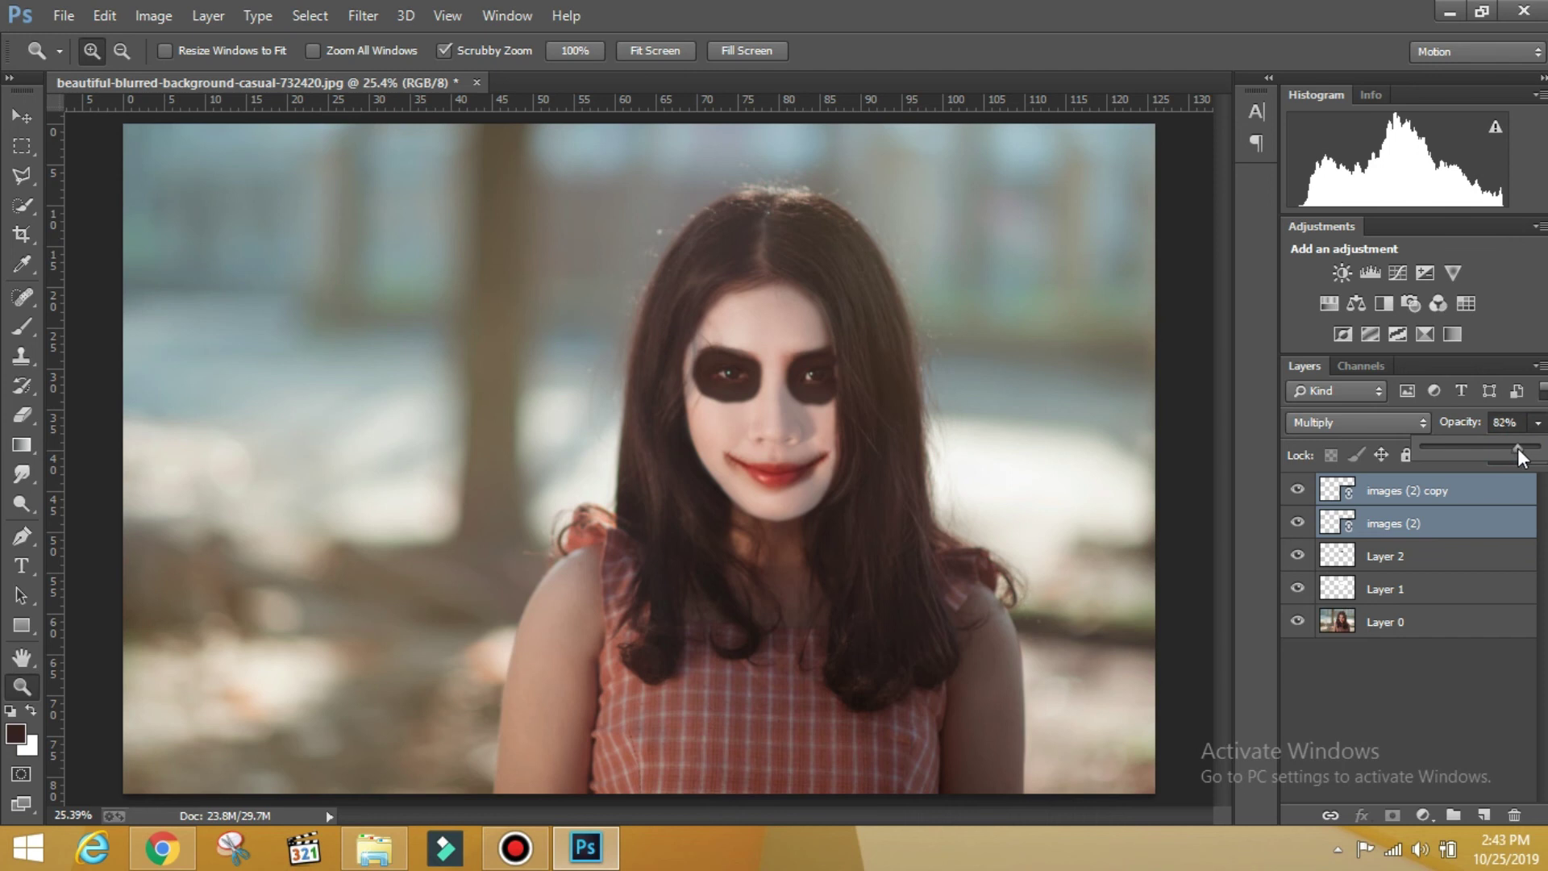
{"action": "left_click", "coordinate": [671, 61]}
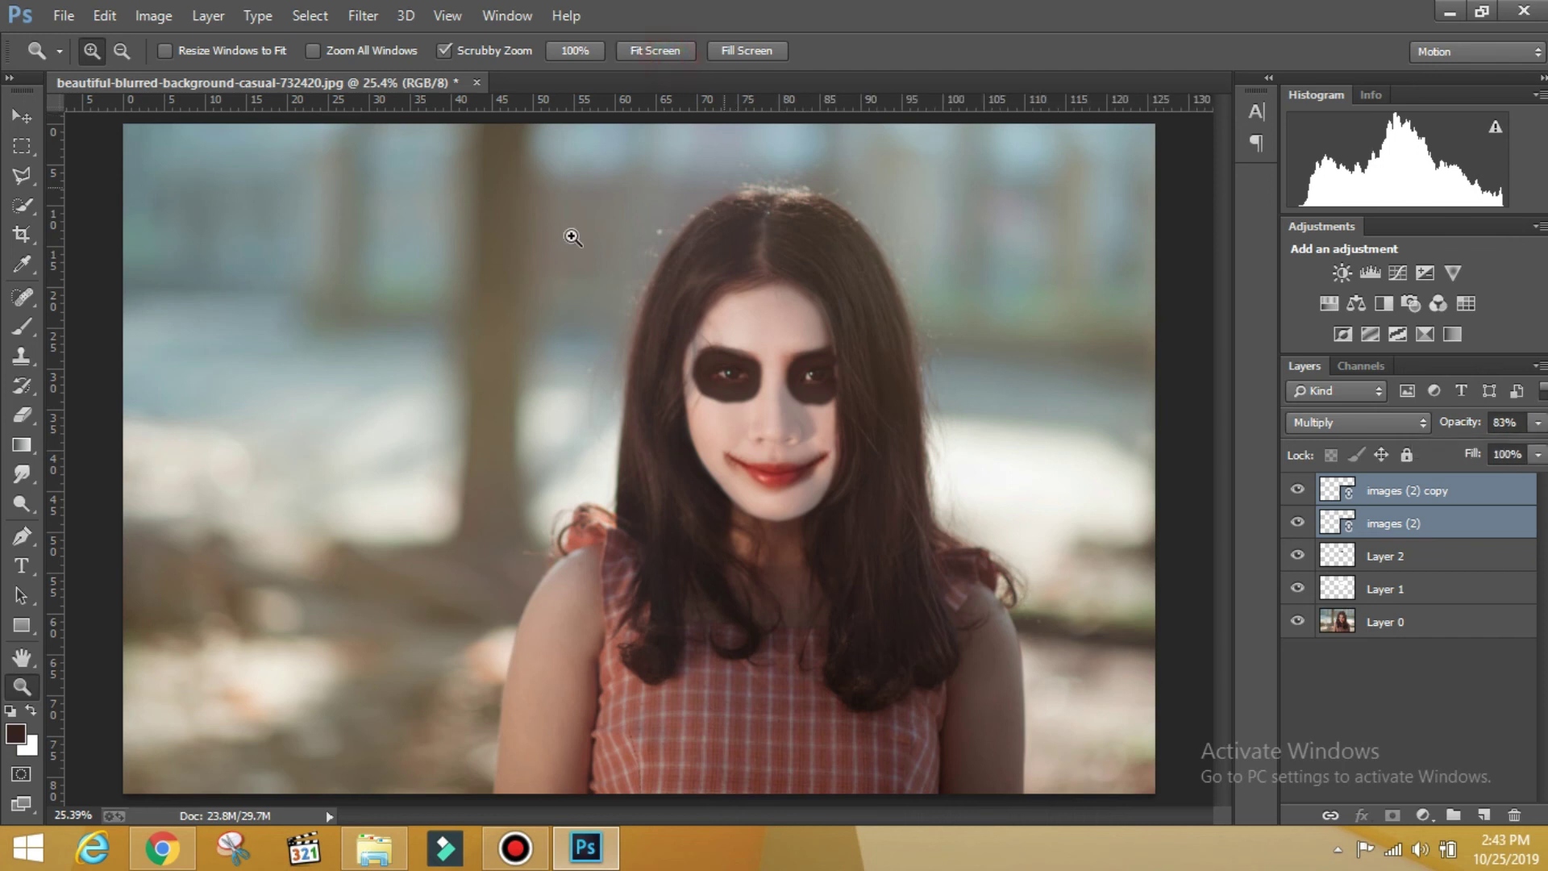